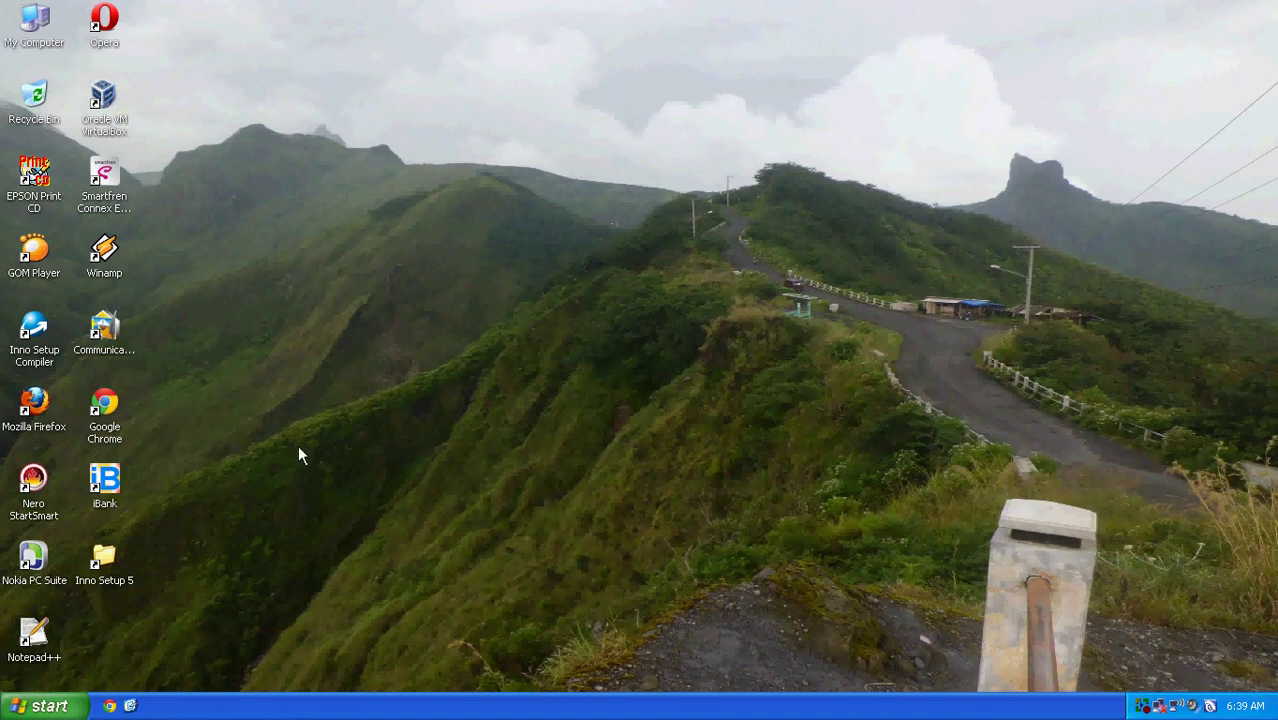
# Open Google Chrome and go to the website indoaplikasi.com.
pyautogui.doubleClick(114, 405)
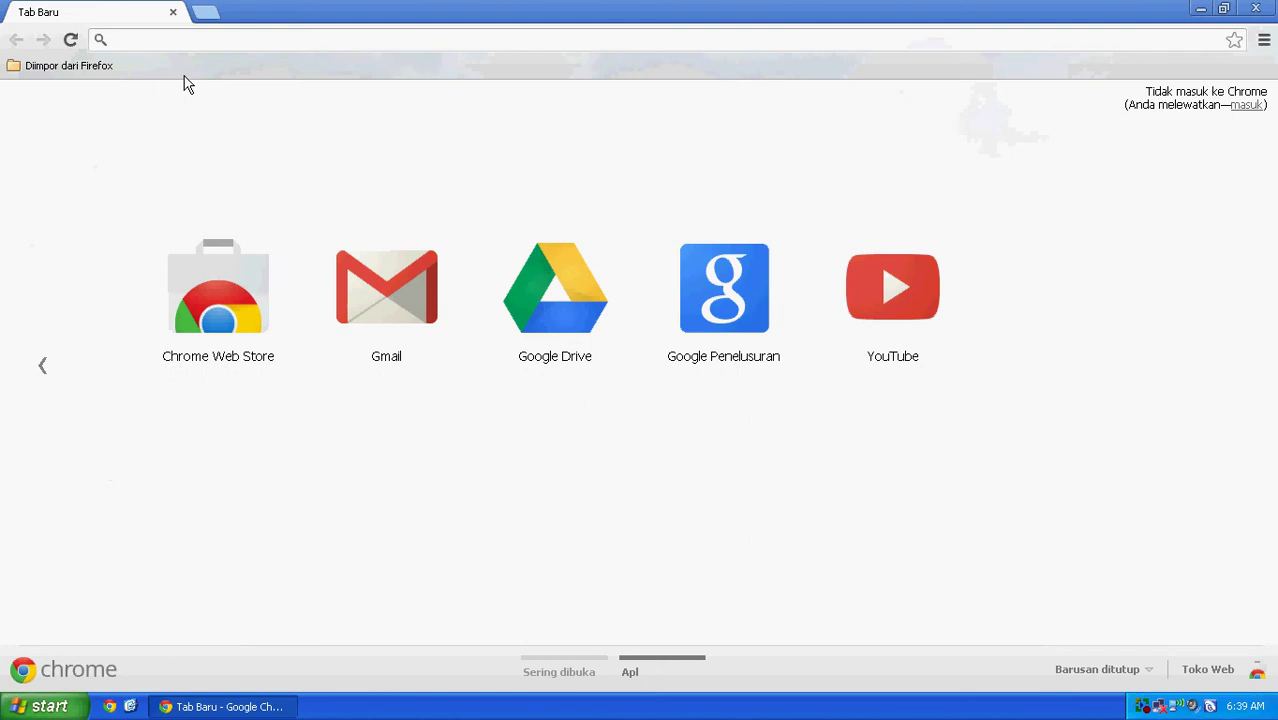
pyautogui.write('g')
pyautogui.press('BackSpace')
pyautogui.write('indoaplik')
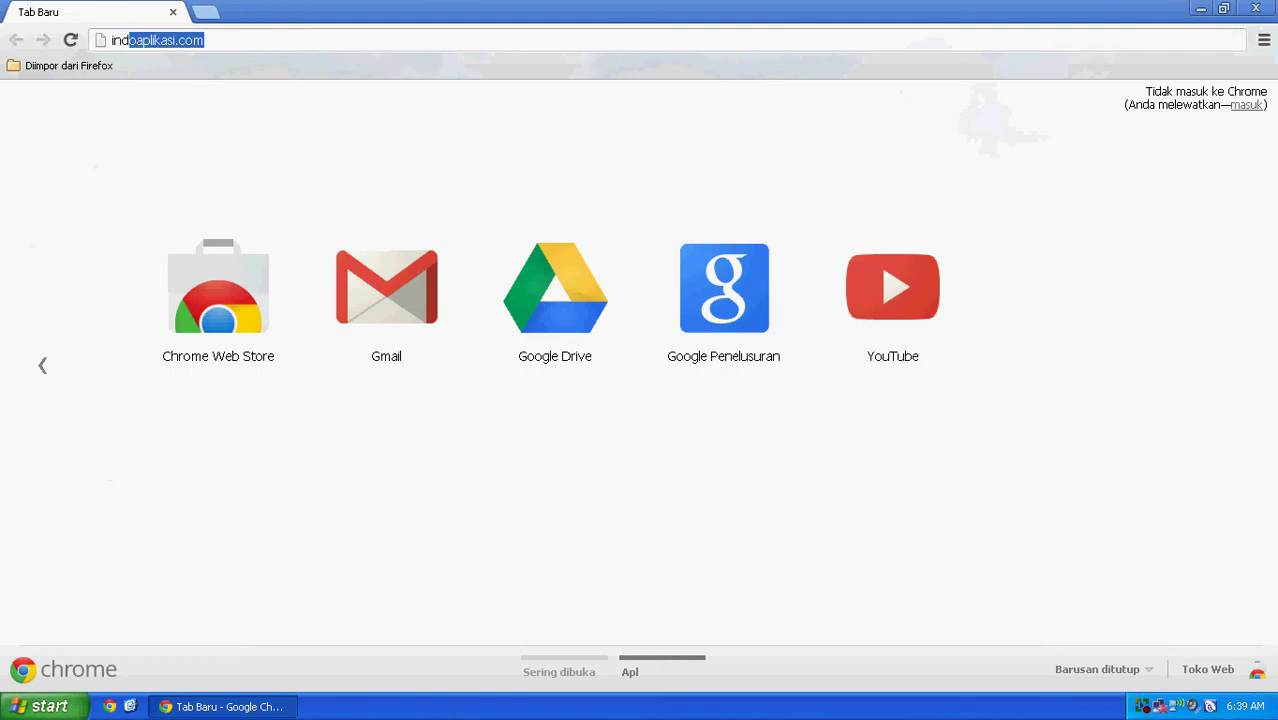
pyautogui.write('asi.c')
pyautogui.press('End')
pyautogui.press('Return')
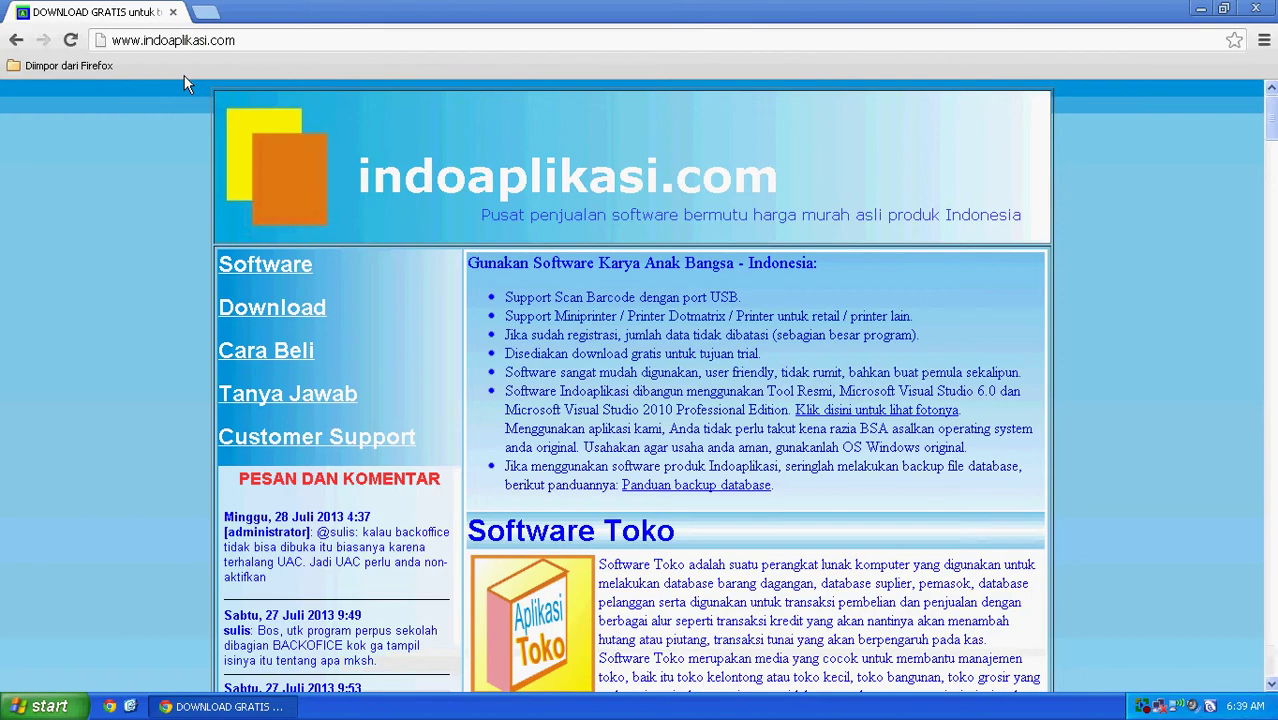
# Find Software Ritel Grosir (RG1B) on the site and download its zip file.
pyautogui.scroll(-1, 332, 88)
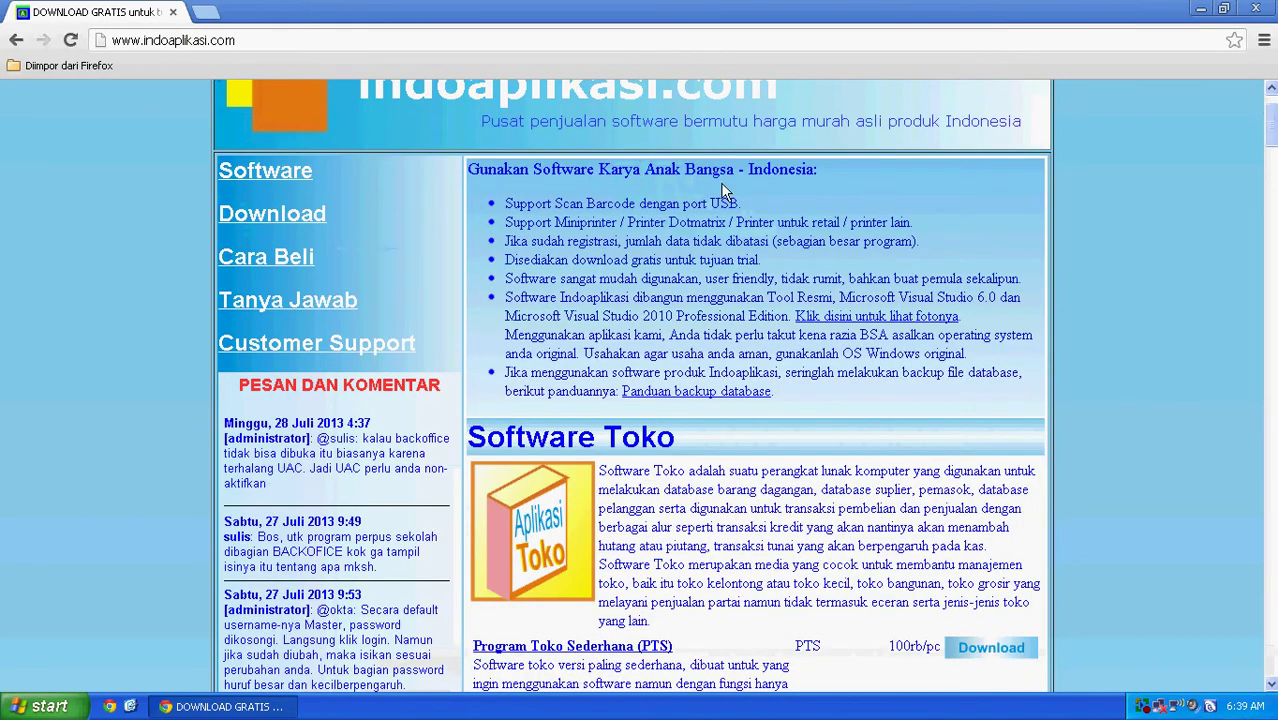
pyautogui.scroll(-15, 709, 193)
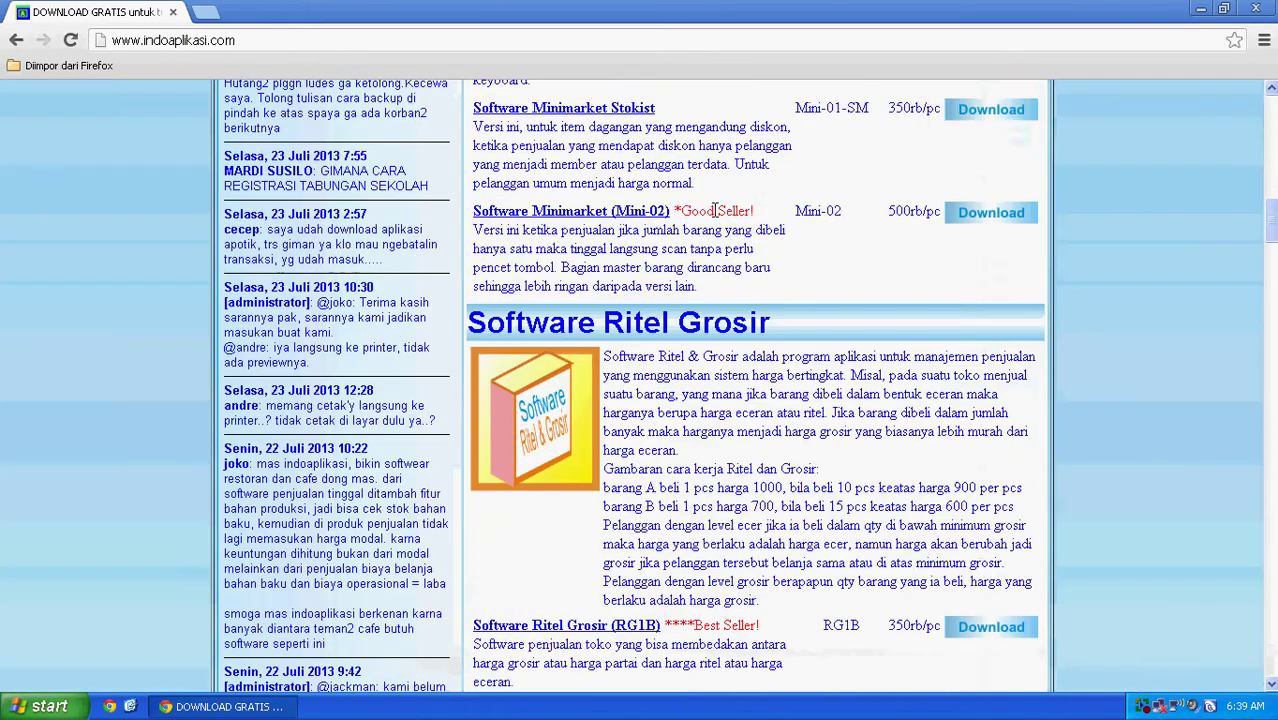
pyautogui.scroll(-2, 715, 218)
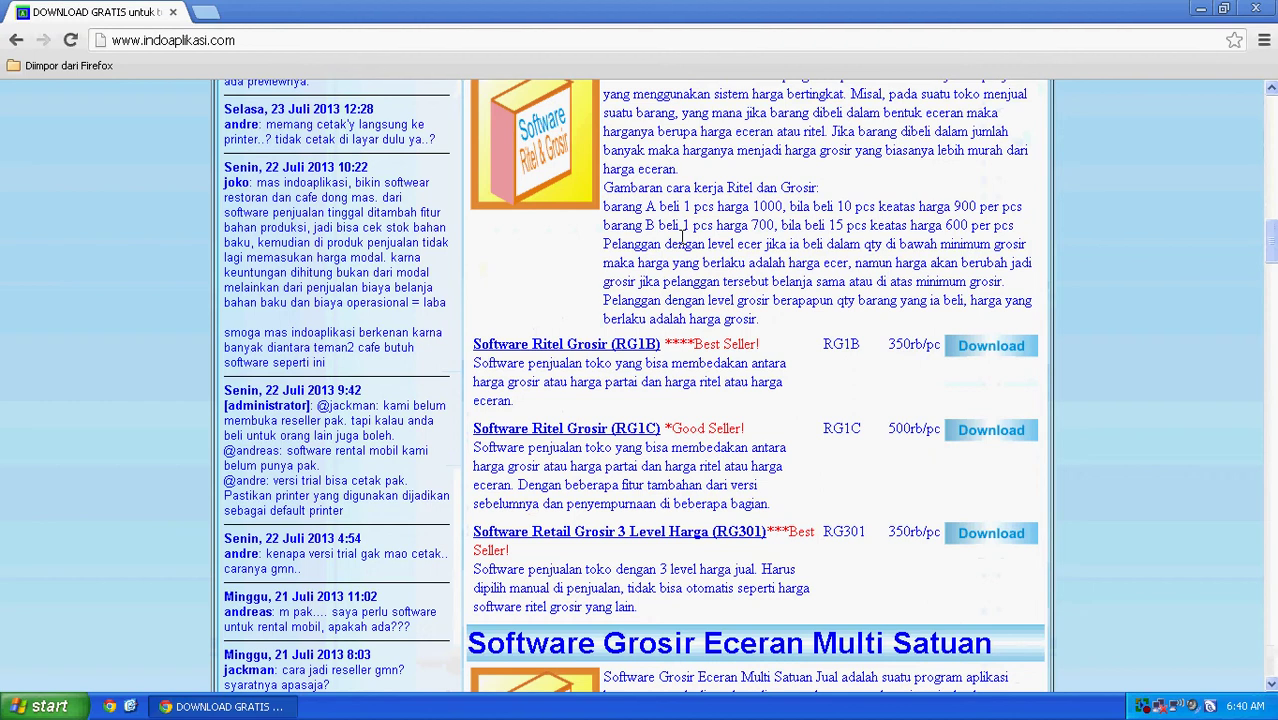
pyautogui.click(1003, 355)
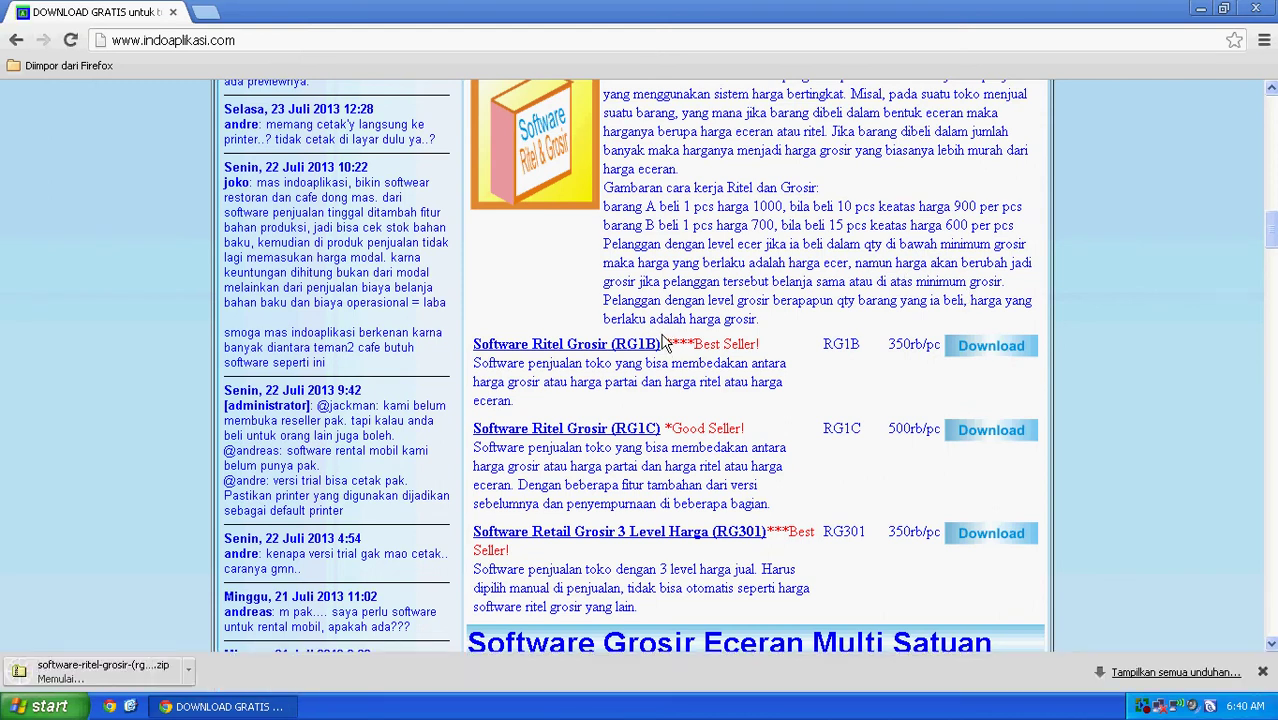
# Show the downloaded software-ritel-grosir-(rg1b).zip in its folder from the browser's download list, and maximize the folder window.
pyautogui.click(1130, 673)
pyautogui.click(368, 286)
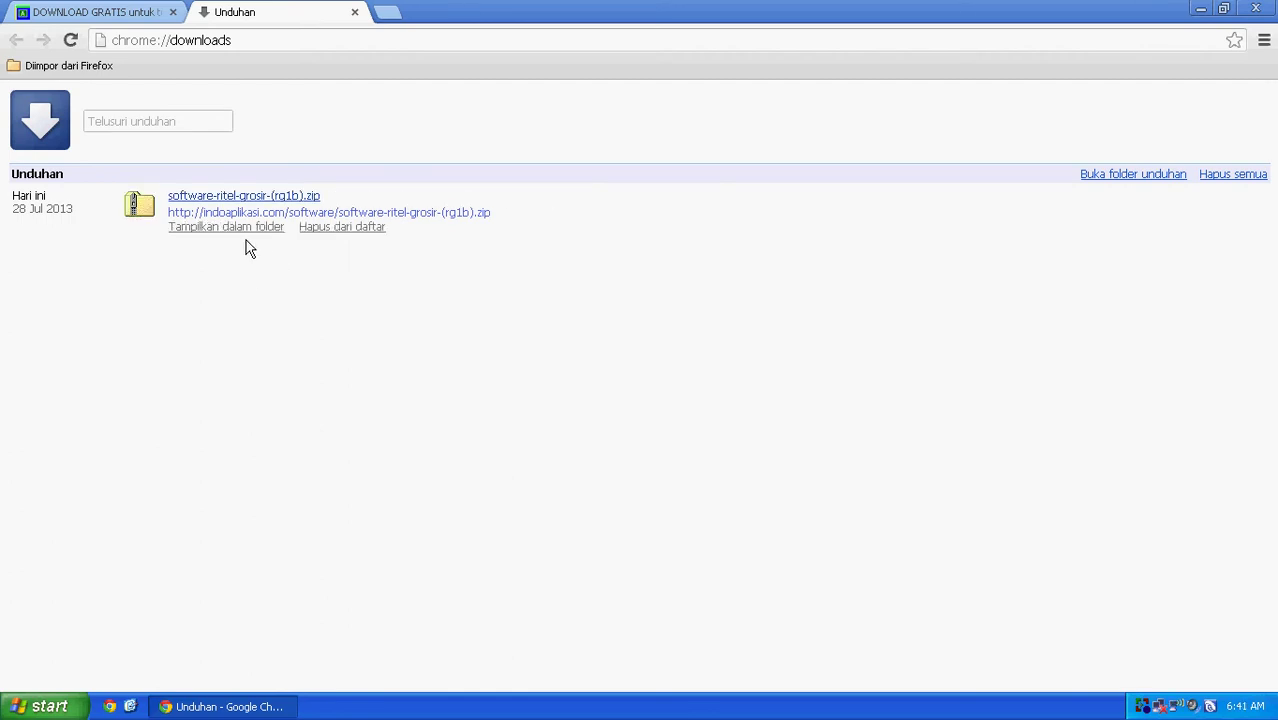
pyautogui.click(240, 232)
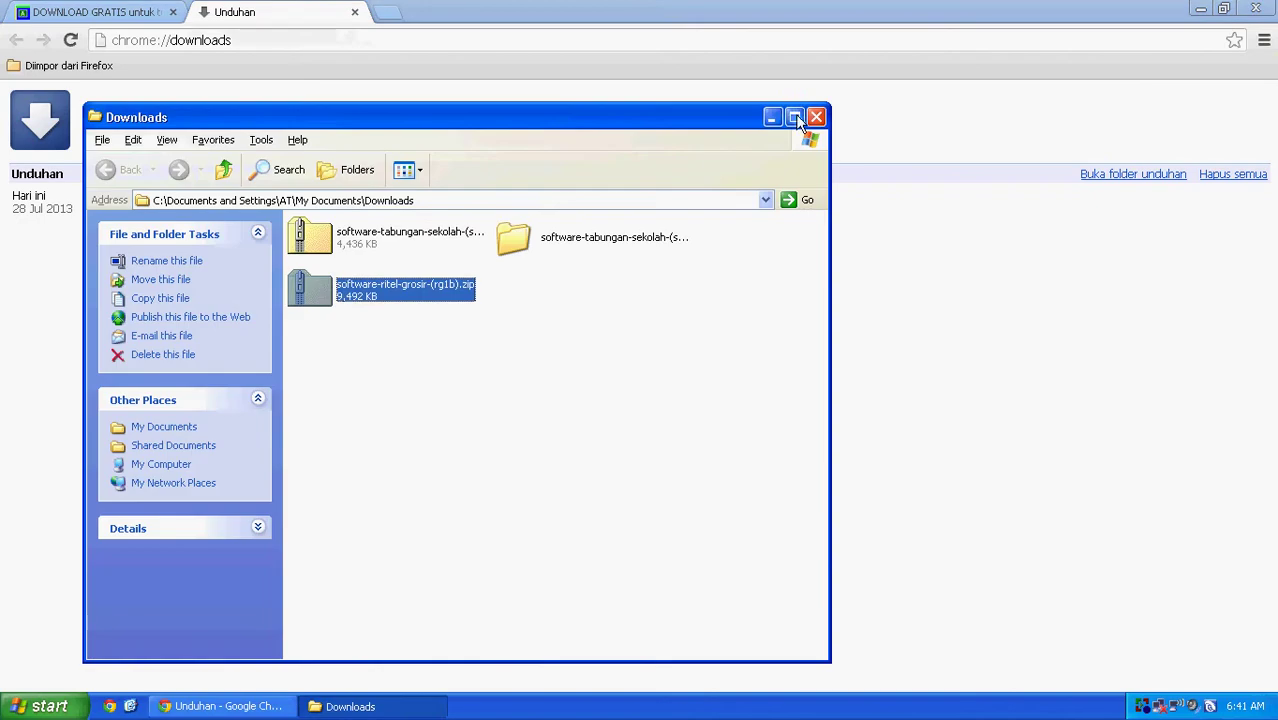
pyautogui.click(795, 118)
# Delete the software-tabungan-sekolah zip file and folder from Downloads.
pyautogui.moveTo(570, 209); pyautogui.dragTo(282, 141)
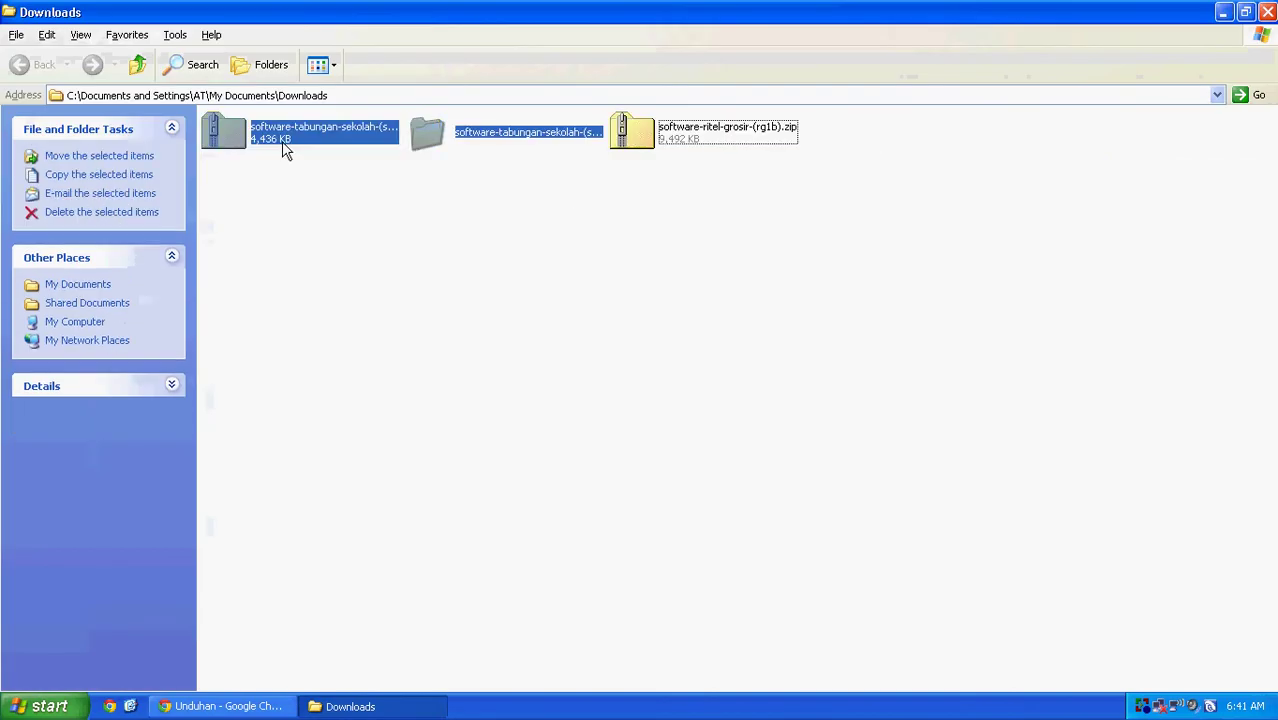
pyautogui.press('Delete')
pyautogui.press('Return')
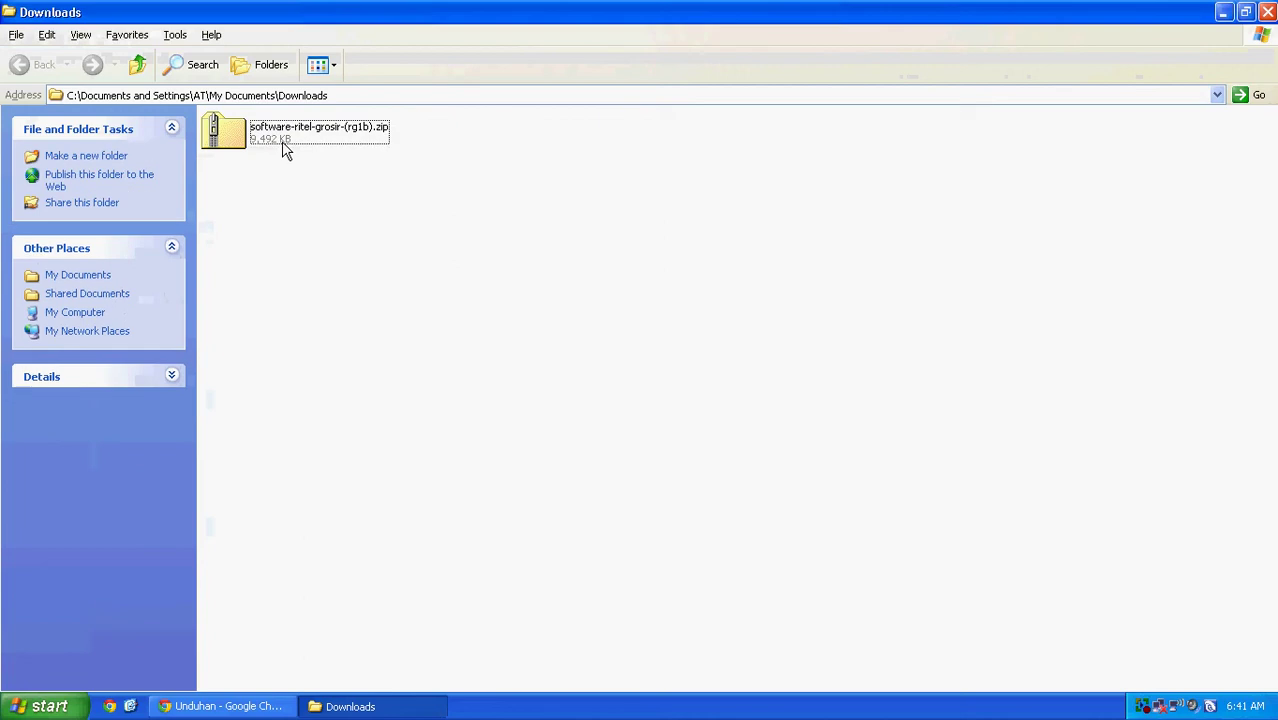
# Show the desktop and empty the Recycle Bin.
pyautogui.click(130, 706)
pyautogui.click(34, 100)
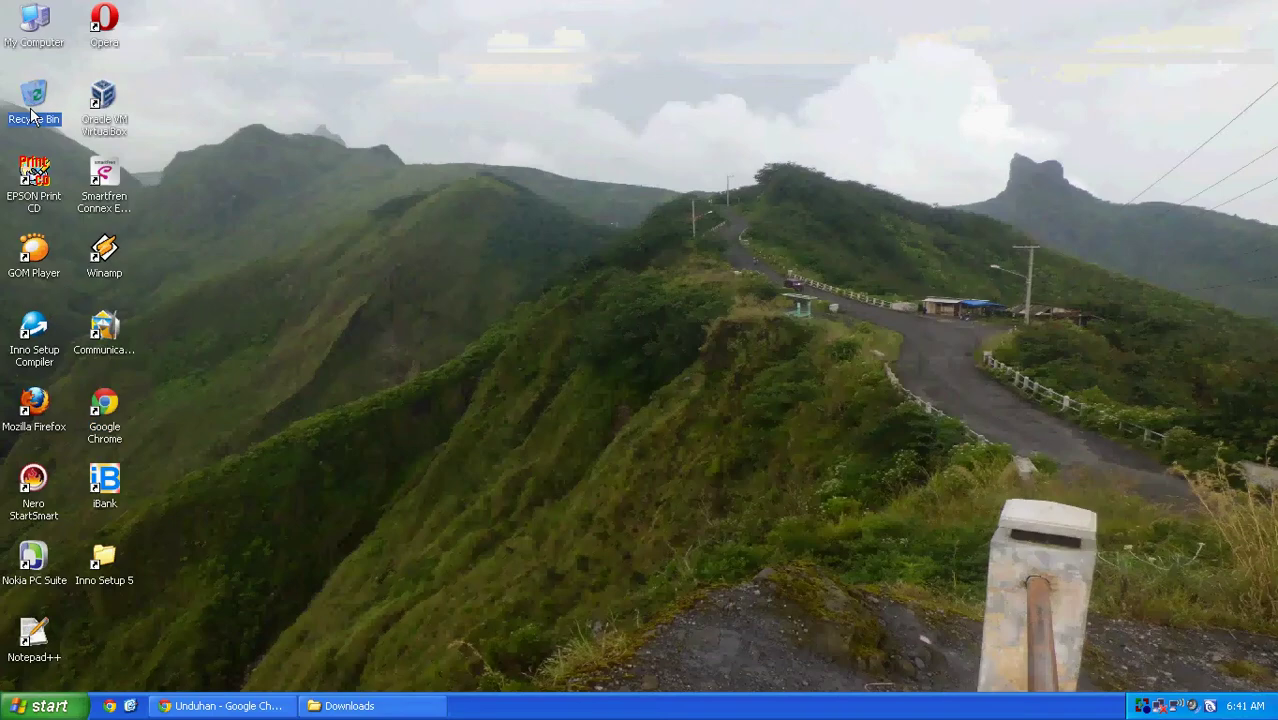
pyautogui.rightClick(30, 106)
pyautogui.click(57, 140)
pyautogui.rightClick(33, 92)
pyautogui.click(82, 133)
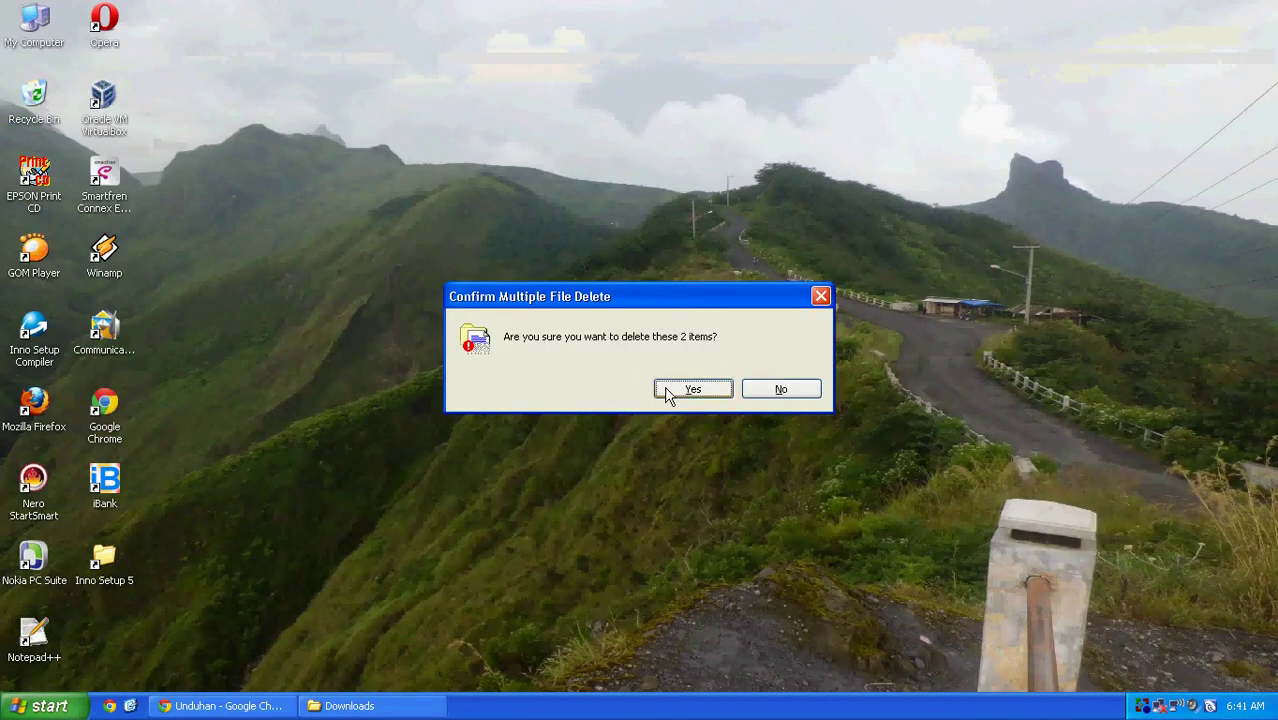
pyautogui.click(666, 390)
# Copy all contents of software-ritel-grosir-(rg1b).zip into the Downloads folder.
pyautogui.hotkey('alt', 'Tab')
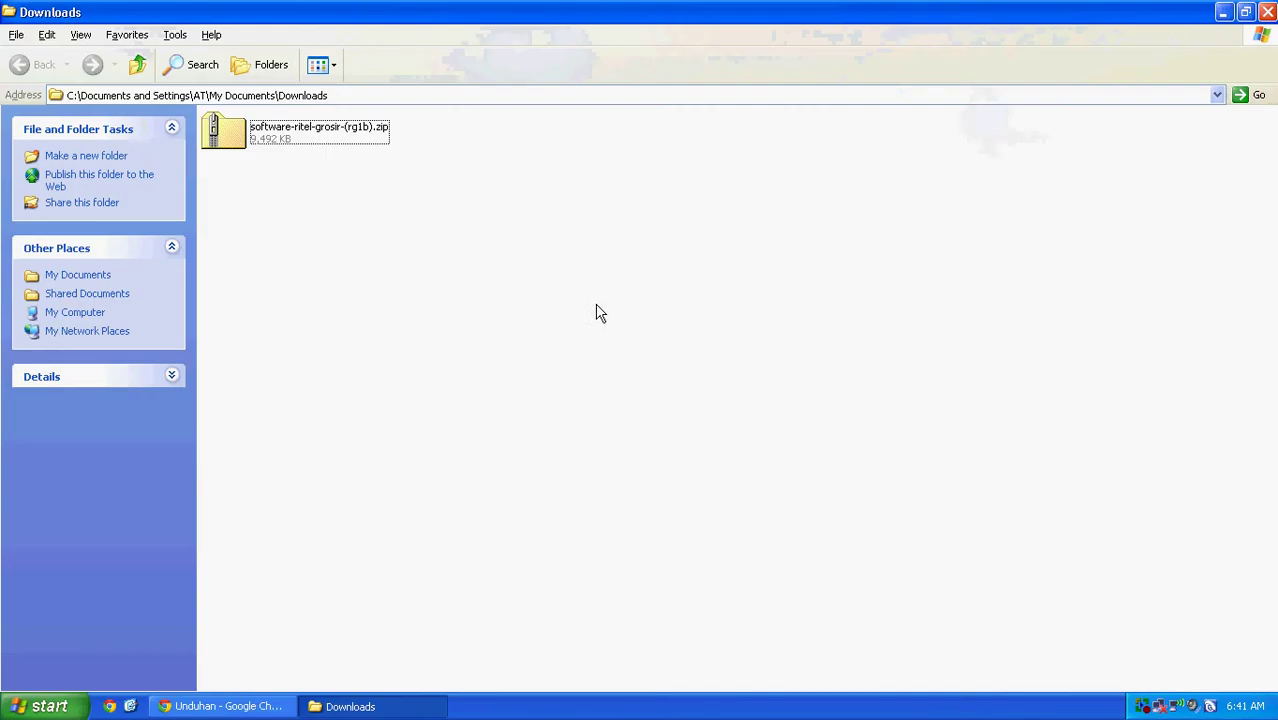
pyautogui.doubleClick(319, 153)
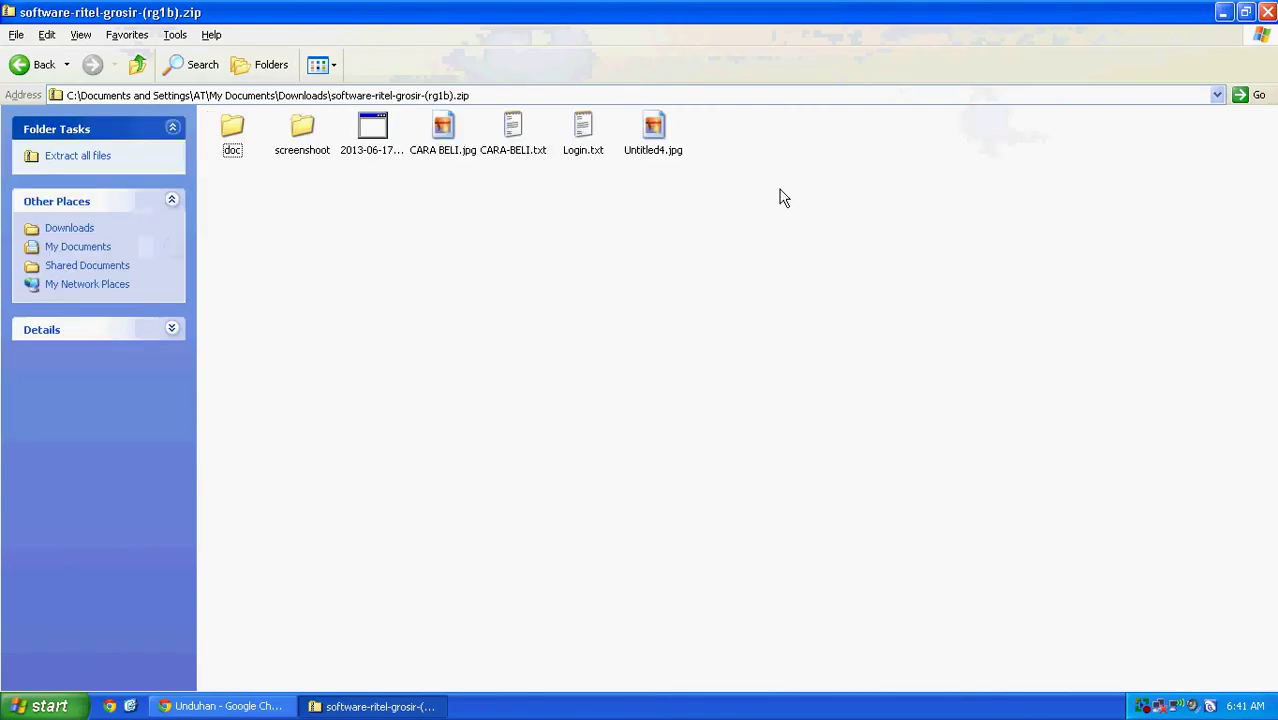
pyautogui.moveTo(779, 194); pyautogui.dragTo(248, 125)
pyautogui.rightClick(247, 128)
pyautogui.press('Escape')
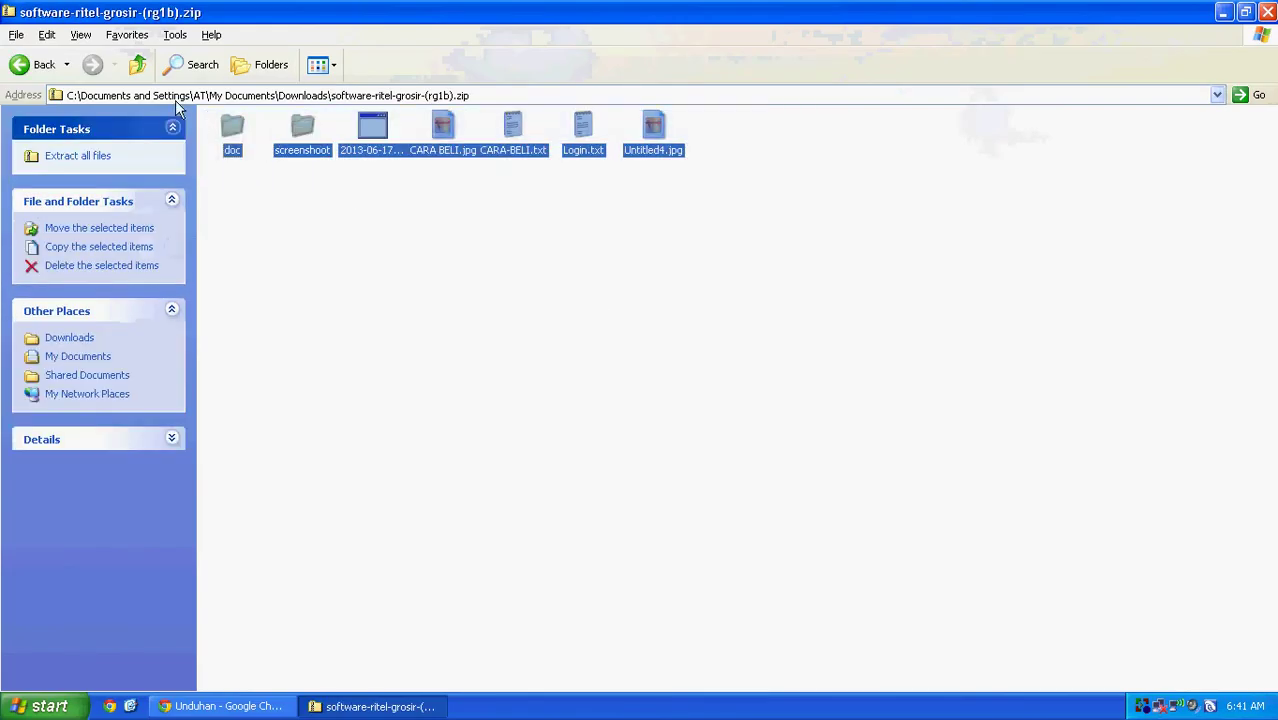
pyautogui.click(137, 64)
pyautogui.rightClick(448, 200)
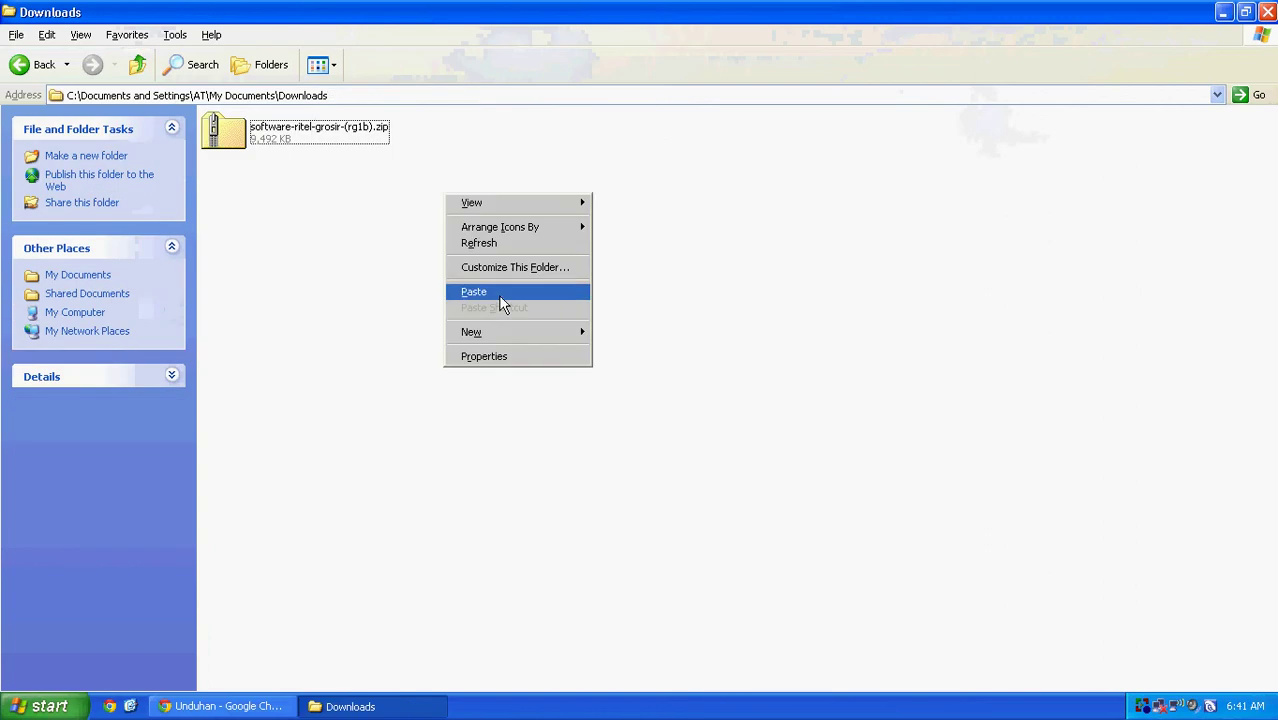
pyautogui.click(501, 292)
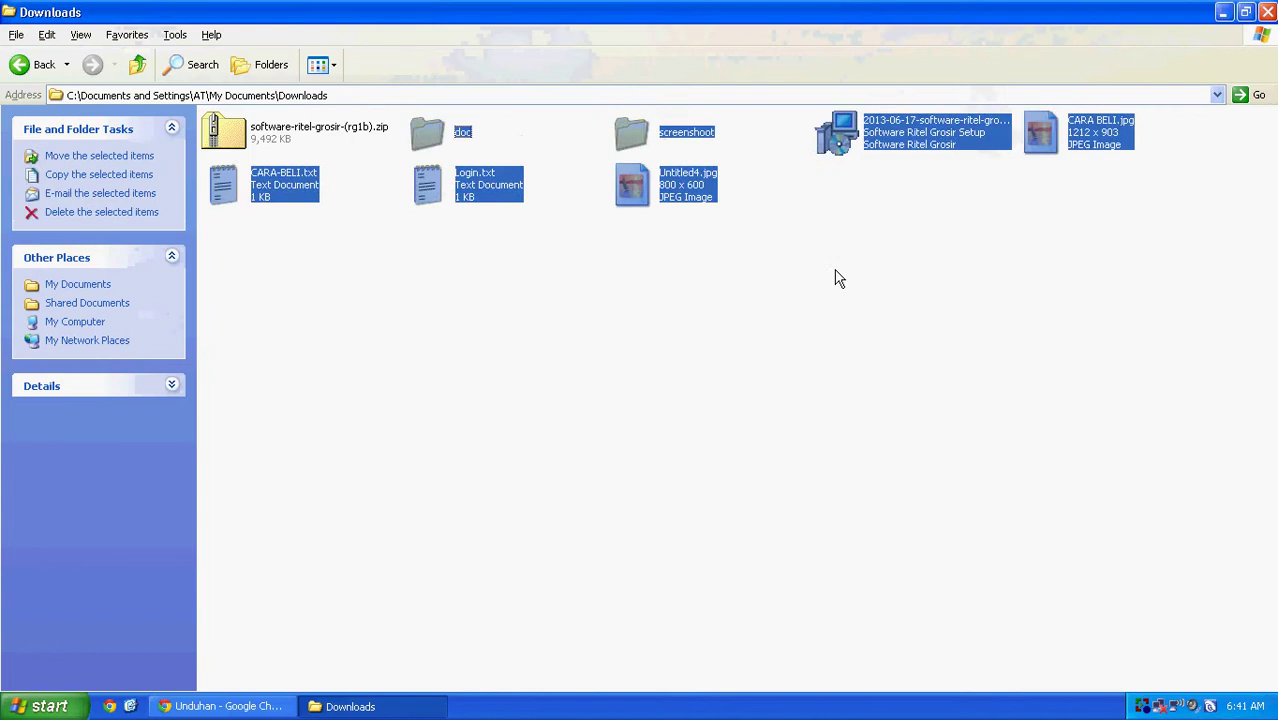
pyautogui.click(868, 274)
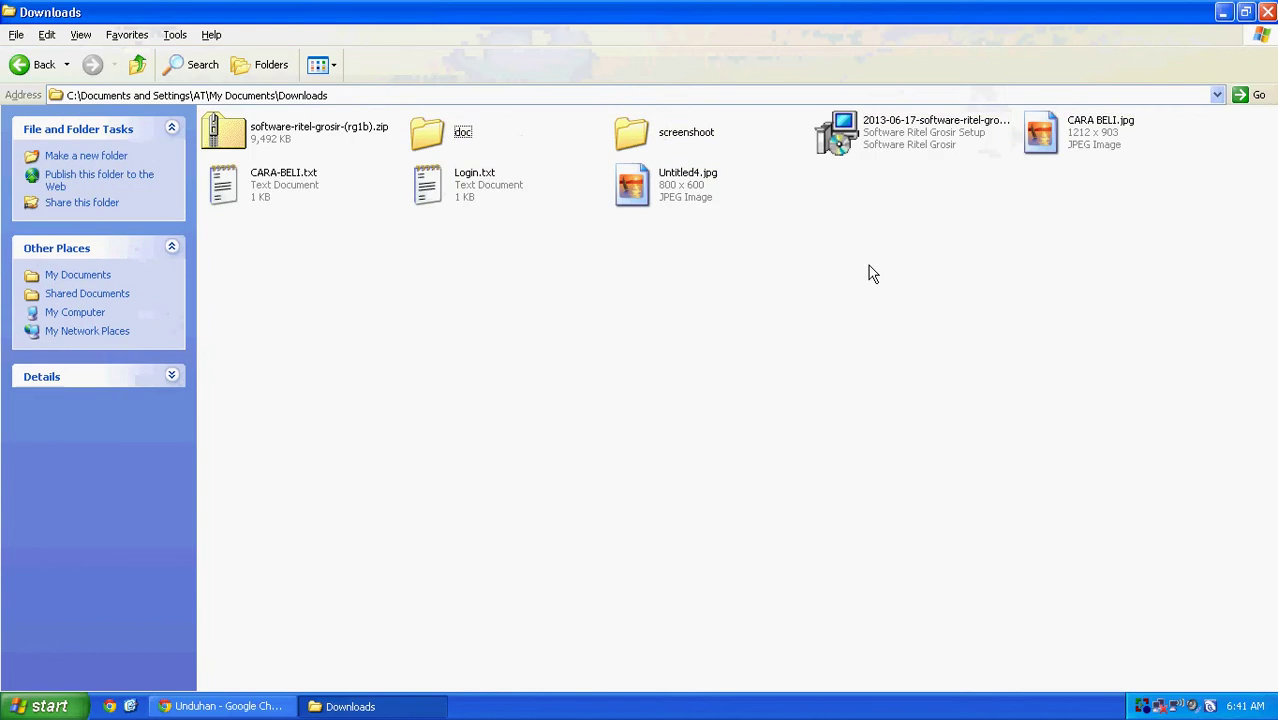
# Install Software Ritel Grosir from the extracted setup file with the default options, launch it on finishing, and close the Downloads window.
pyautogui.doubleClick(917, 142)
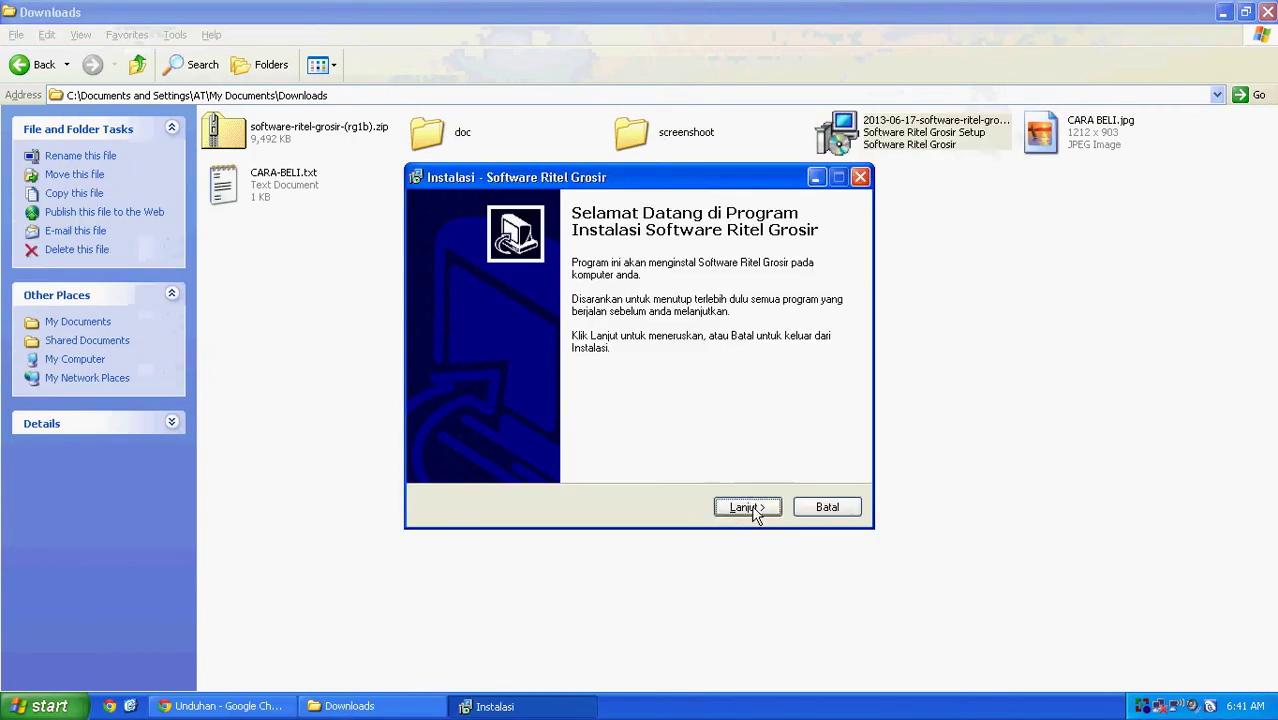
pyautogui.click(748, 508)
pyautogui.click(748, 508)
pyautogui.click(748, 508)
pyautogui.click(748, 508)
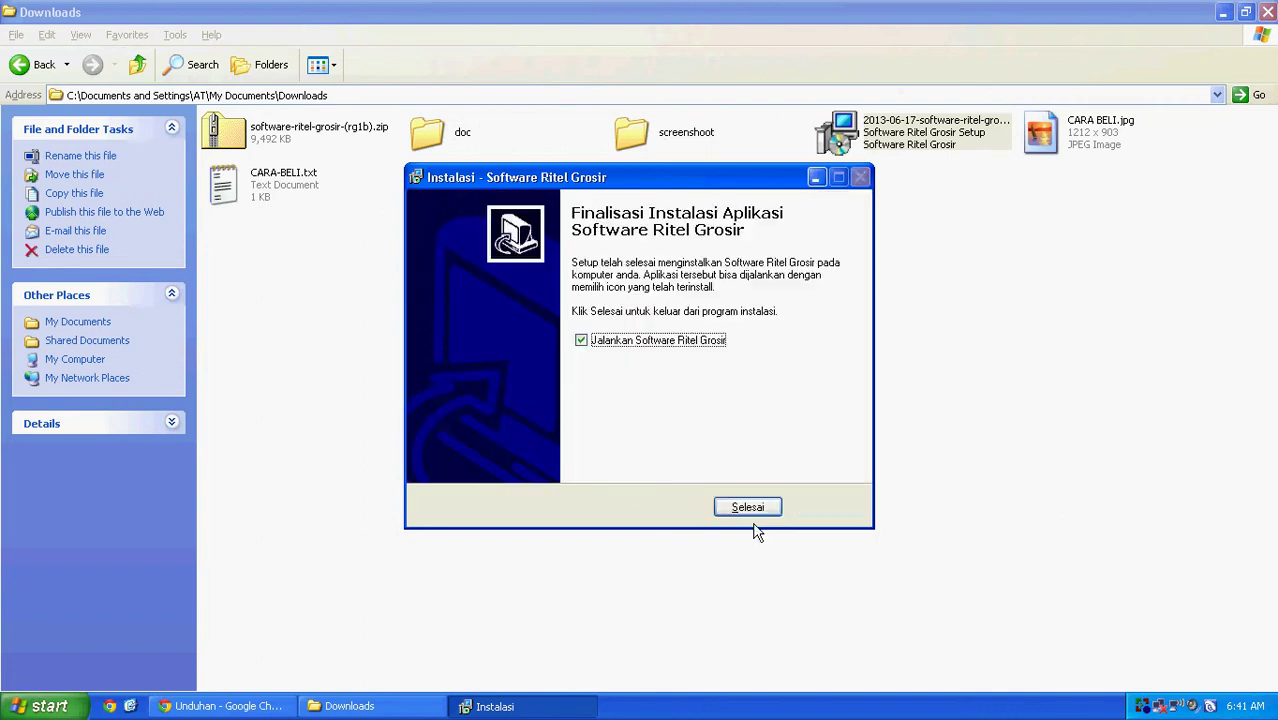
pyautogui.click(758, 508)
pyautogui.click(1267, 12)
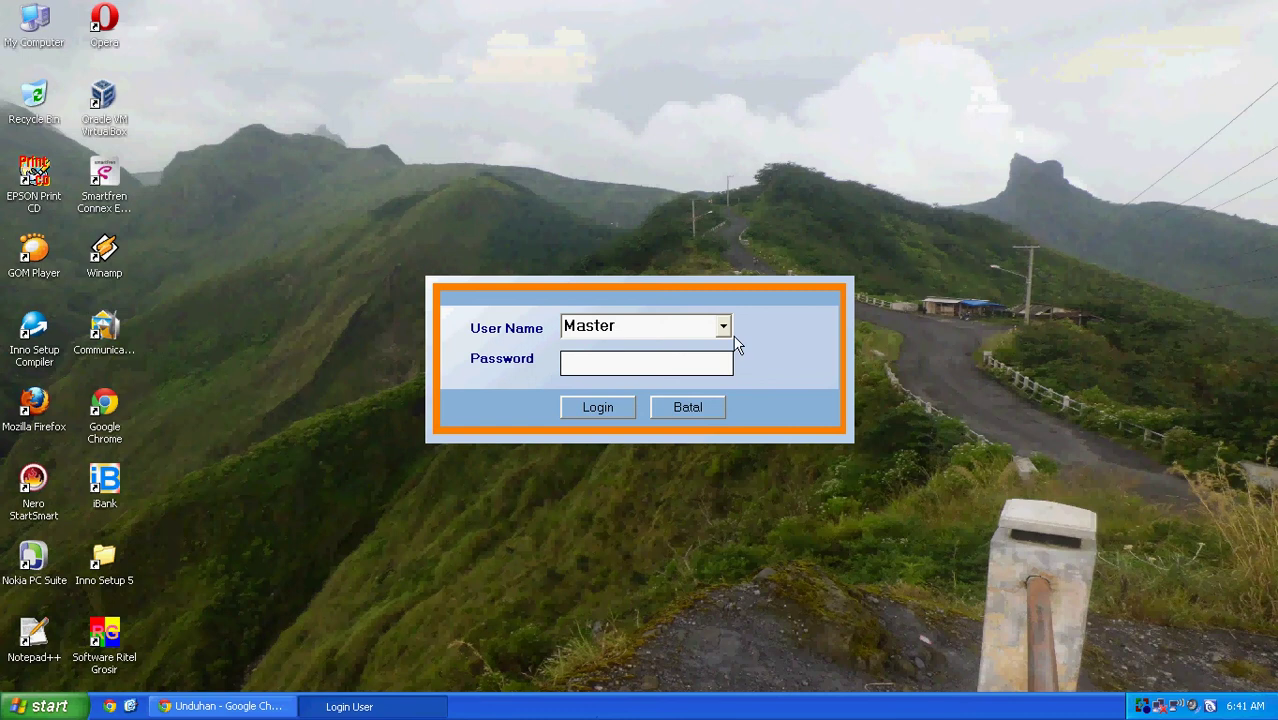
# Log in as Master with a blank password and dismiss the registration dialog.
pyautogui.click(597, 412)
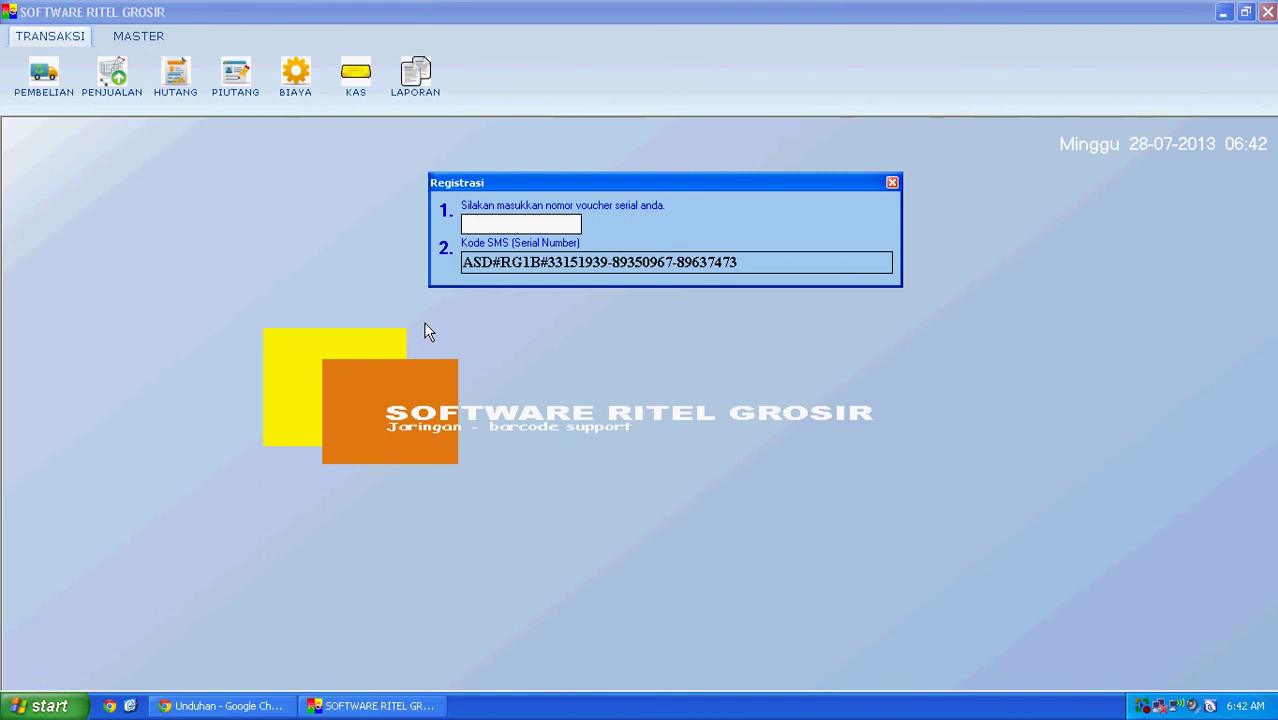
pyautogui.click(892, 183)
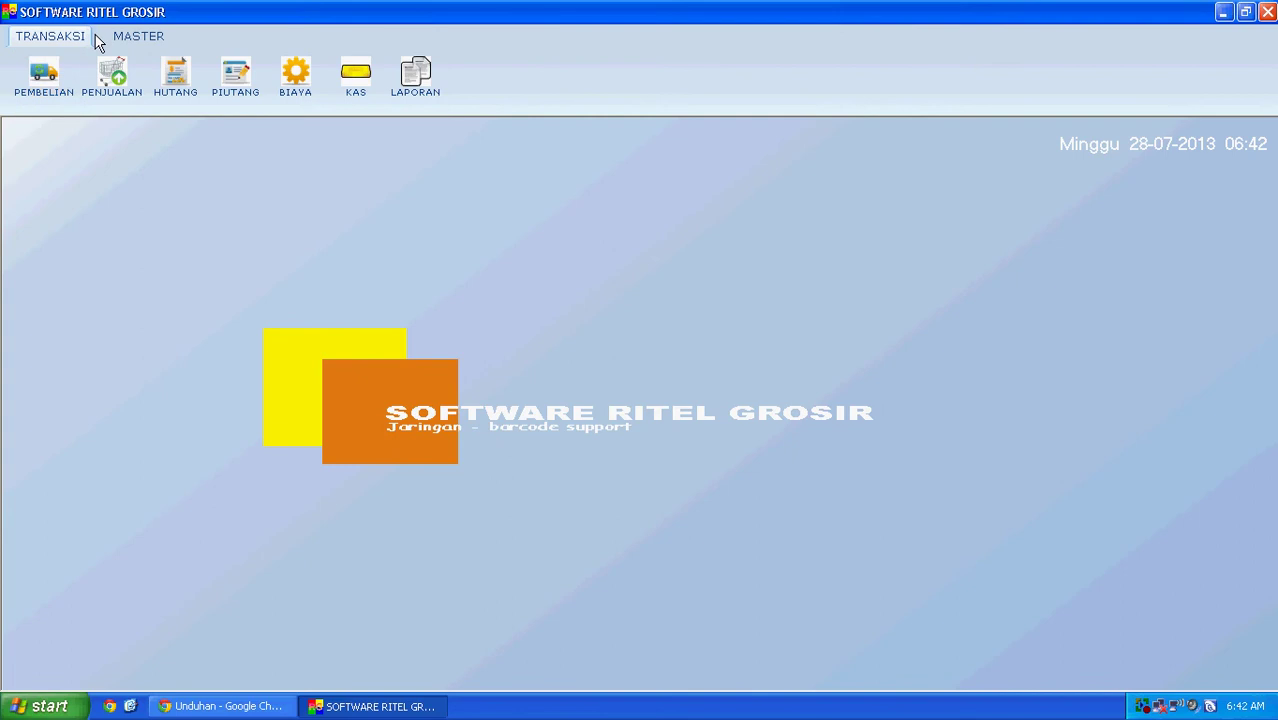
# Compare the modules offered in the TRANSAKSI and MASTER groups.
pyautogui.click(157, 40)
pyautogui.click(60, 38)
pyautogui.click(137, 39)
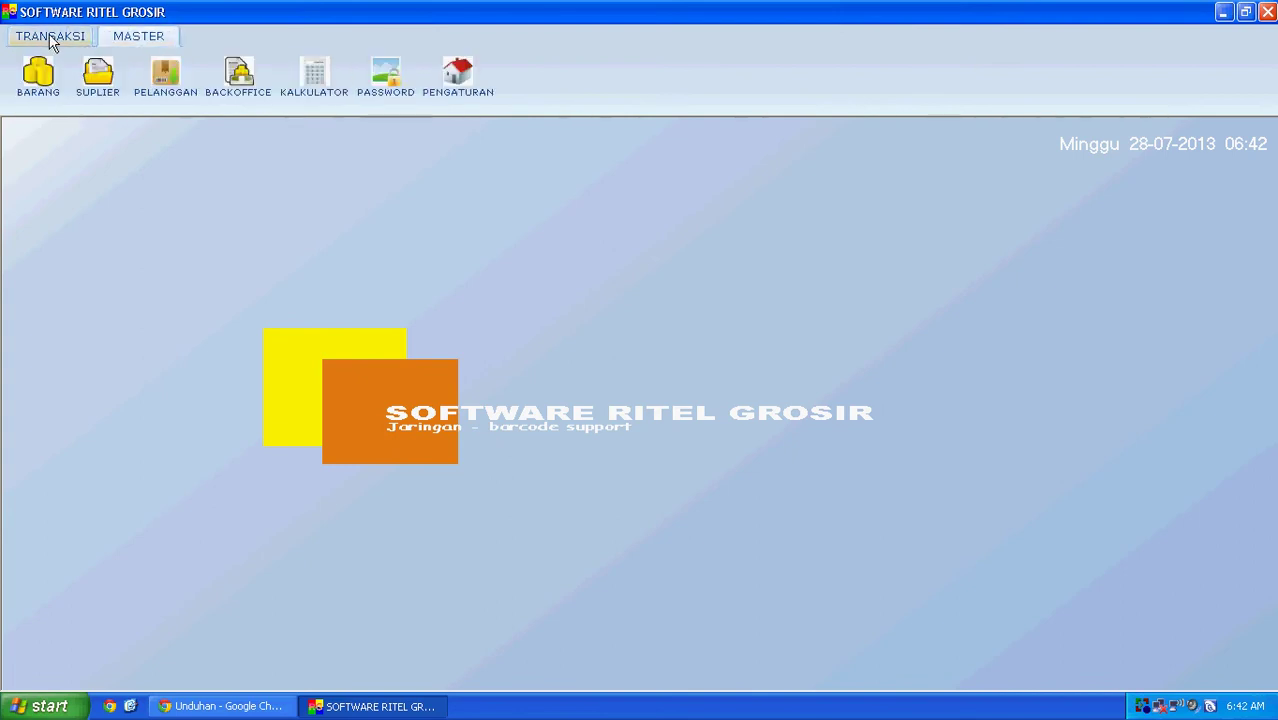
pyautogui.click(51, 38)
pyautogui.click(138, 36)
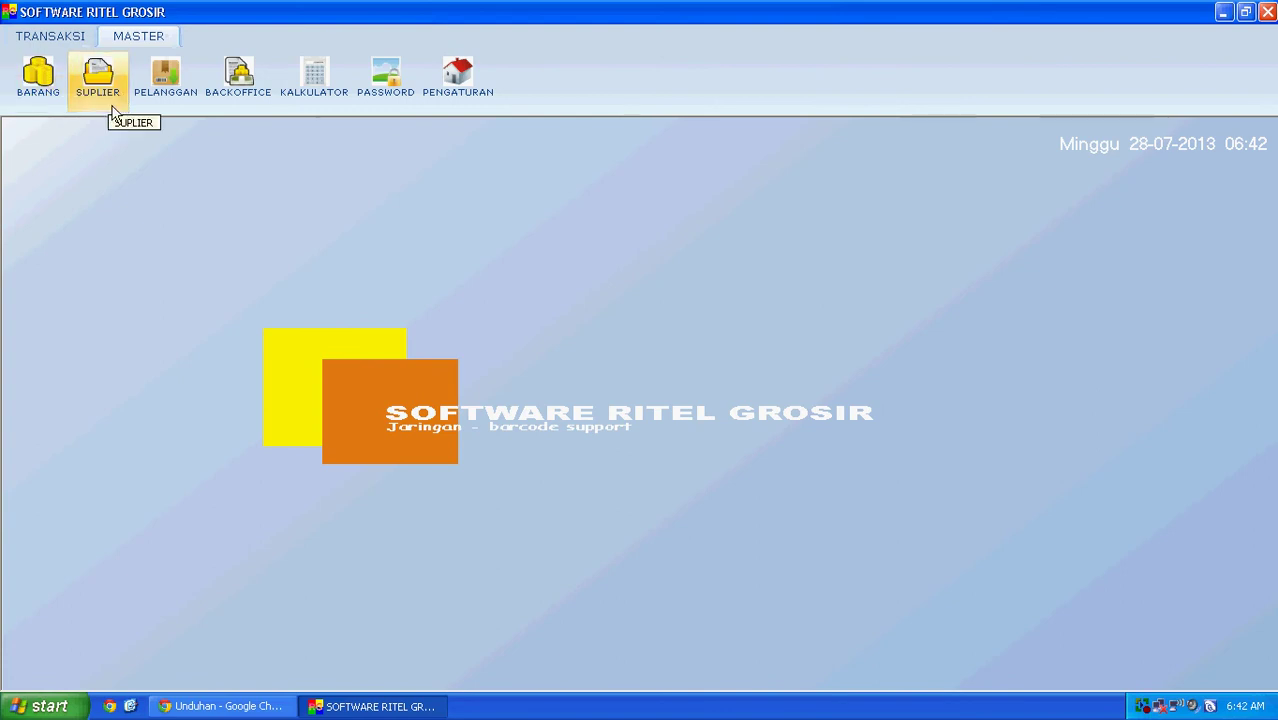
pyautogui.click(52, 36)
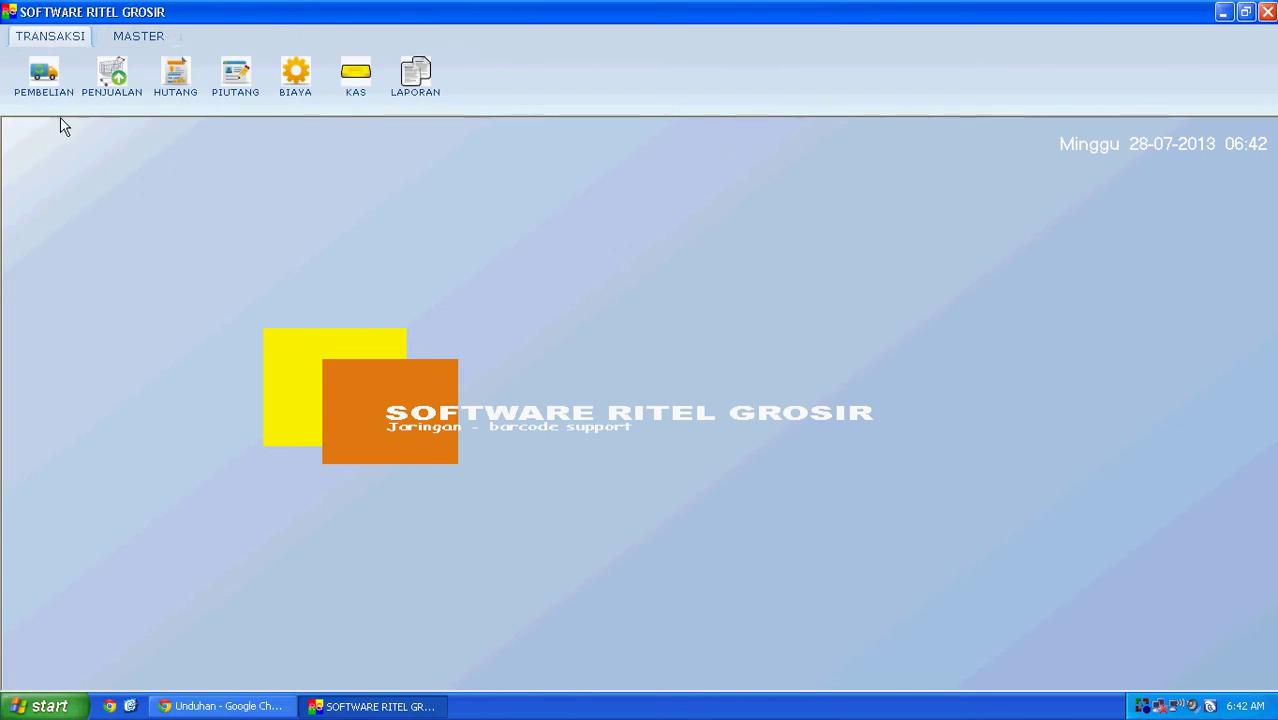
pyautogui.click(122, 37)
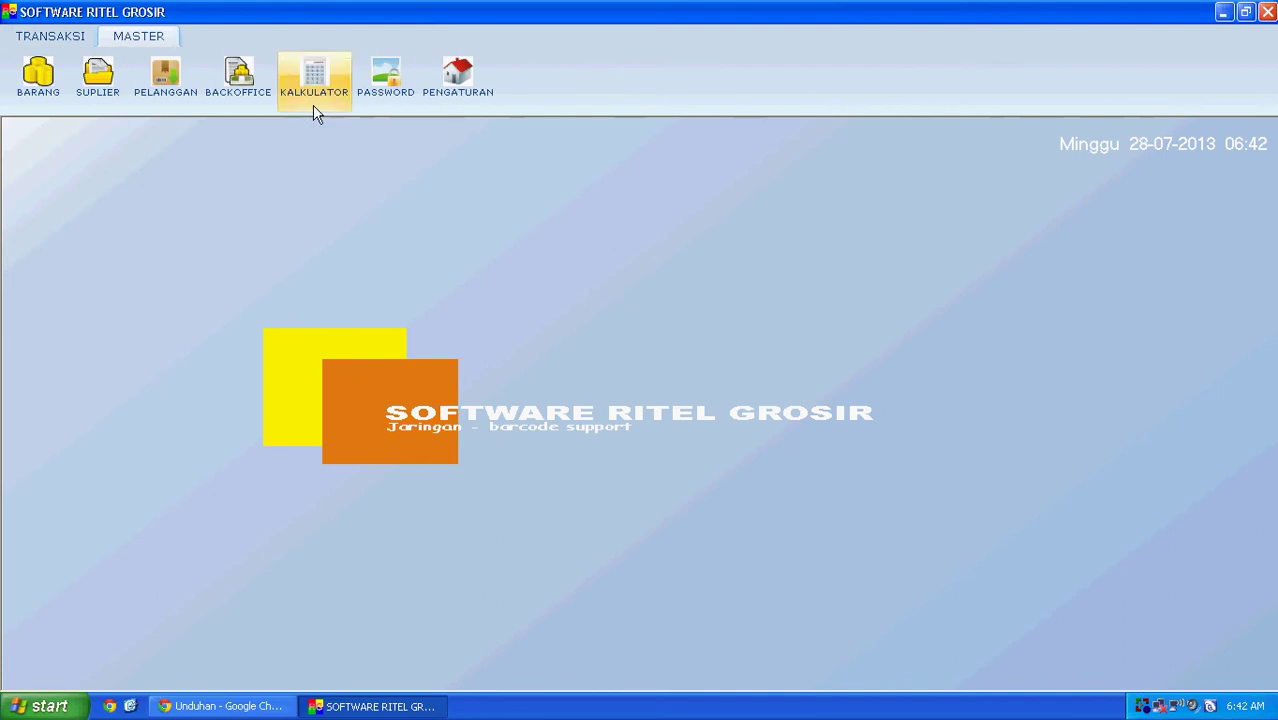
# Open the BARANG master data and look through the list of sample items.
pyautogui.click(38, 90)
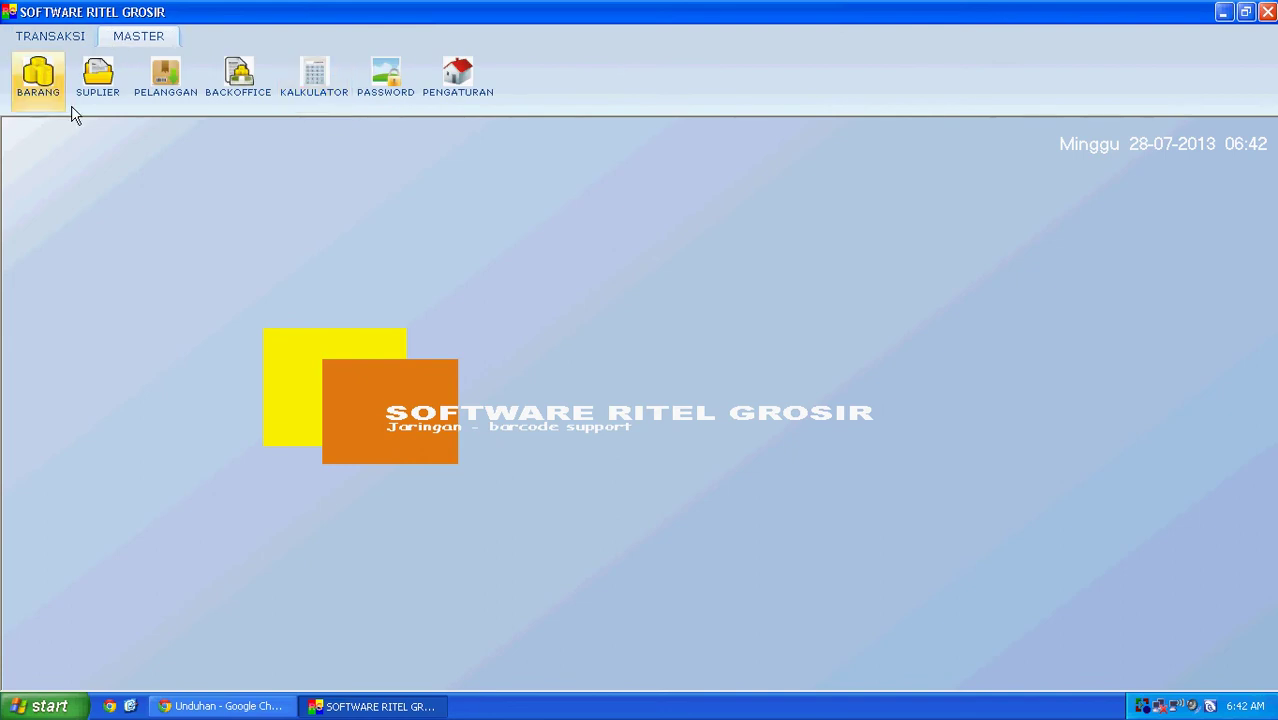
pyautogui.scroll(-3, 560, 230)
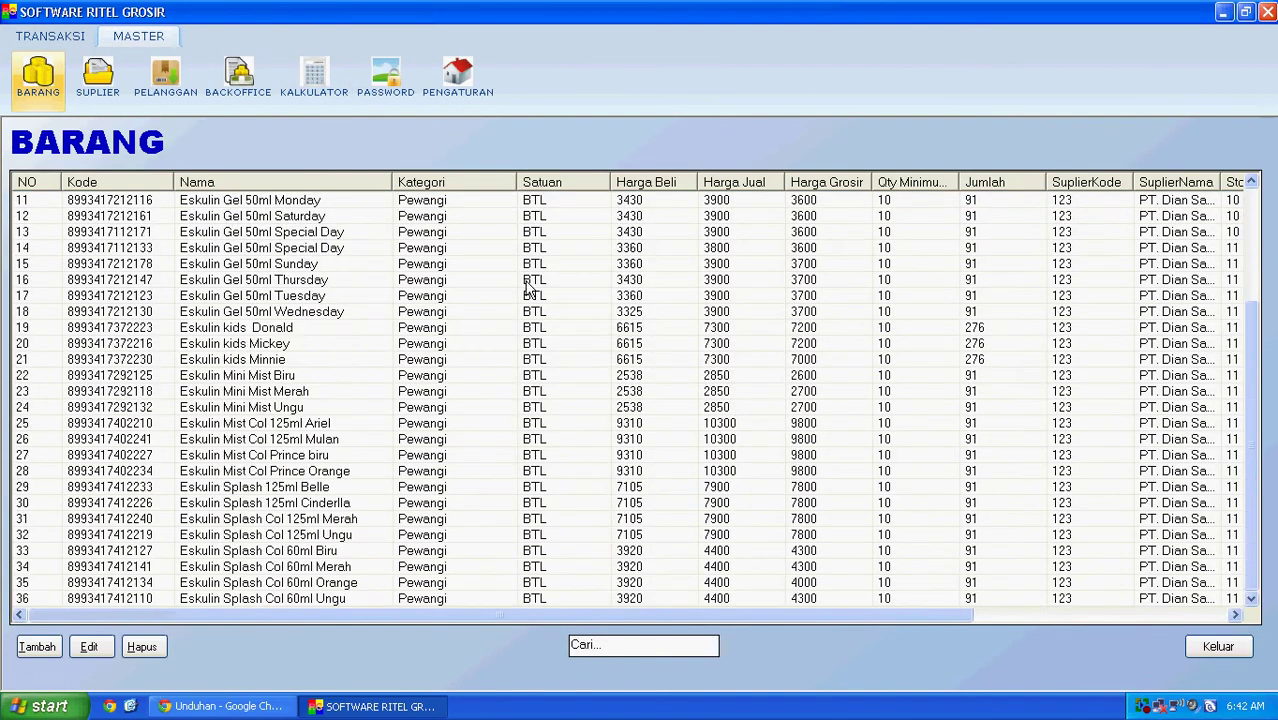
pyautogui.scroll(4, 585, 343)
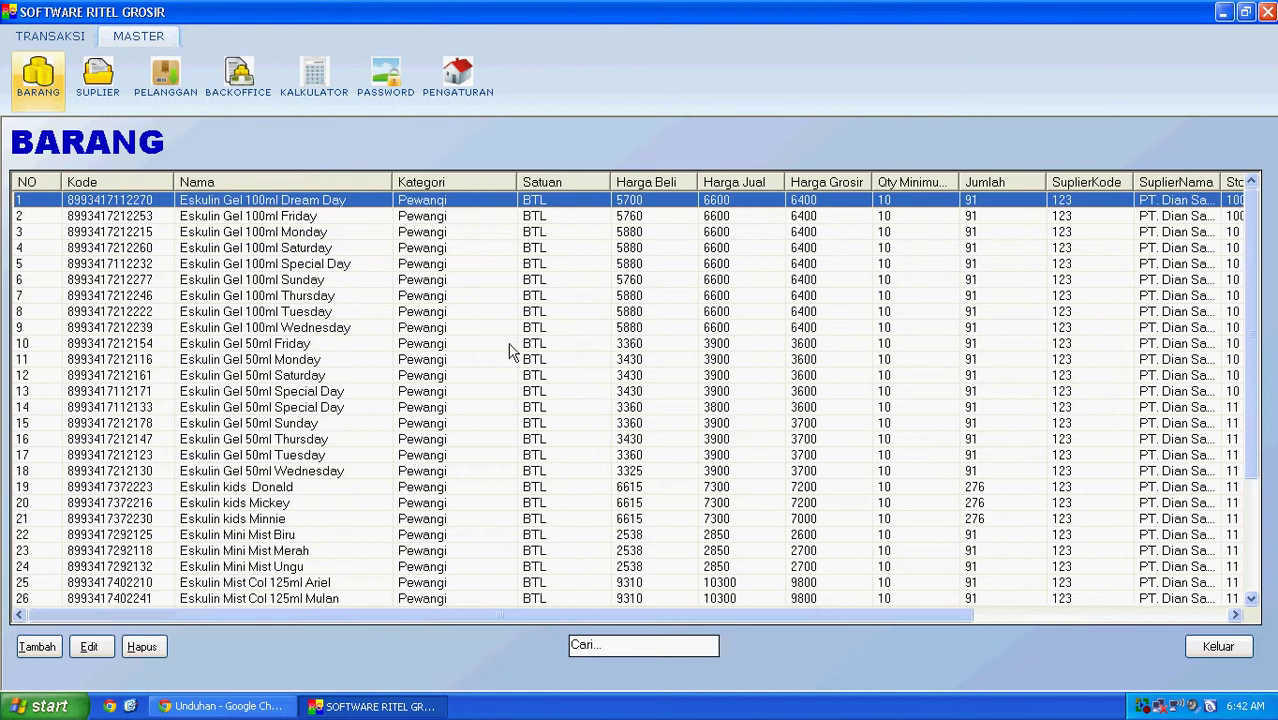
pyautogui.scroll(-4, 508, 351)
pyautogui.scroll(4, 507, 355)
pyautogui.scroll(-3, 508, 357)
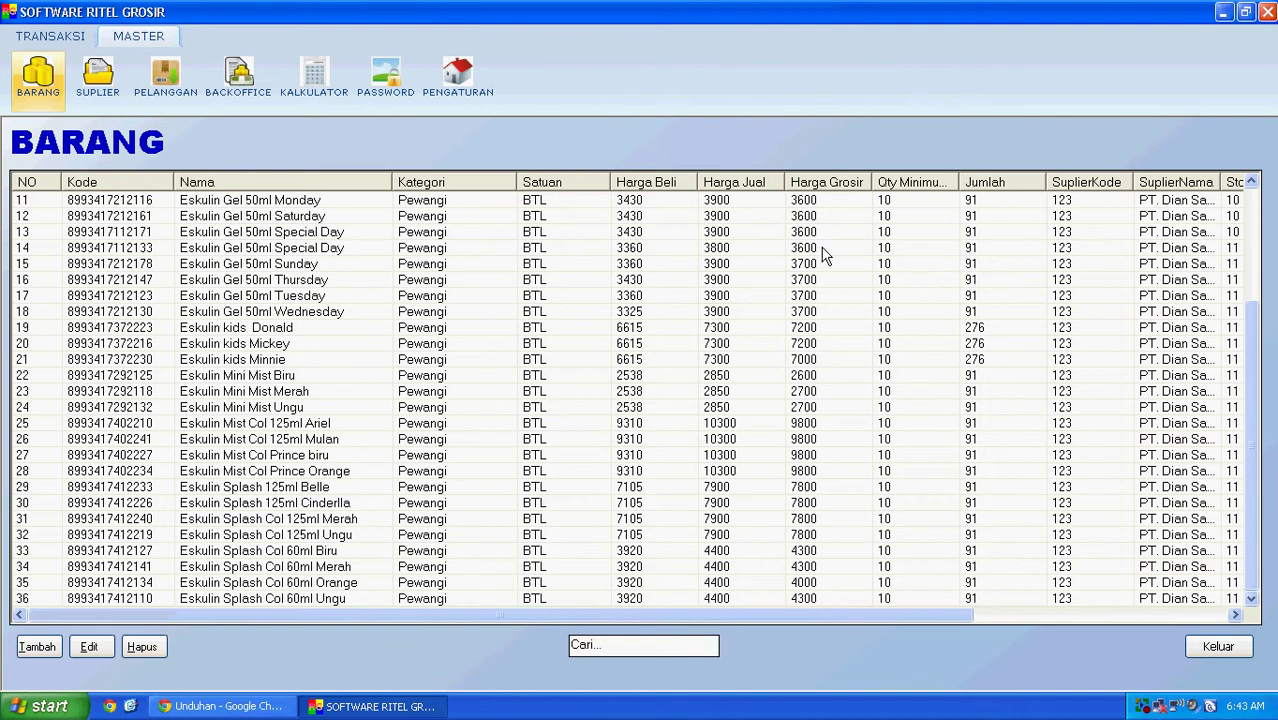
pyautogui.scroll(3, 785, 395)
pyautogui.scroll(-3, 730, 405)
# View the clear-database options of Hapus Data in the PENGATURAN settings, and close them.
pyautogui.click(451, 80)
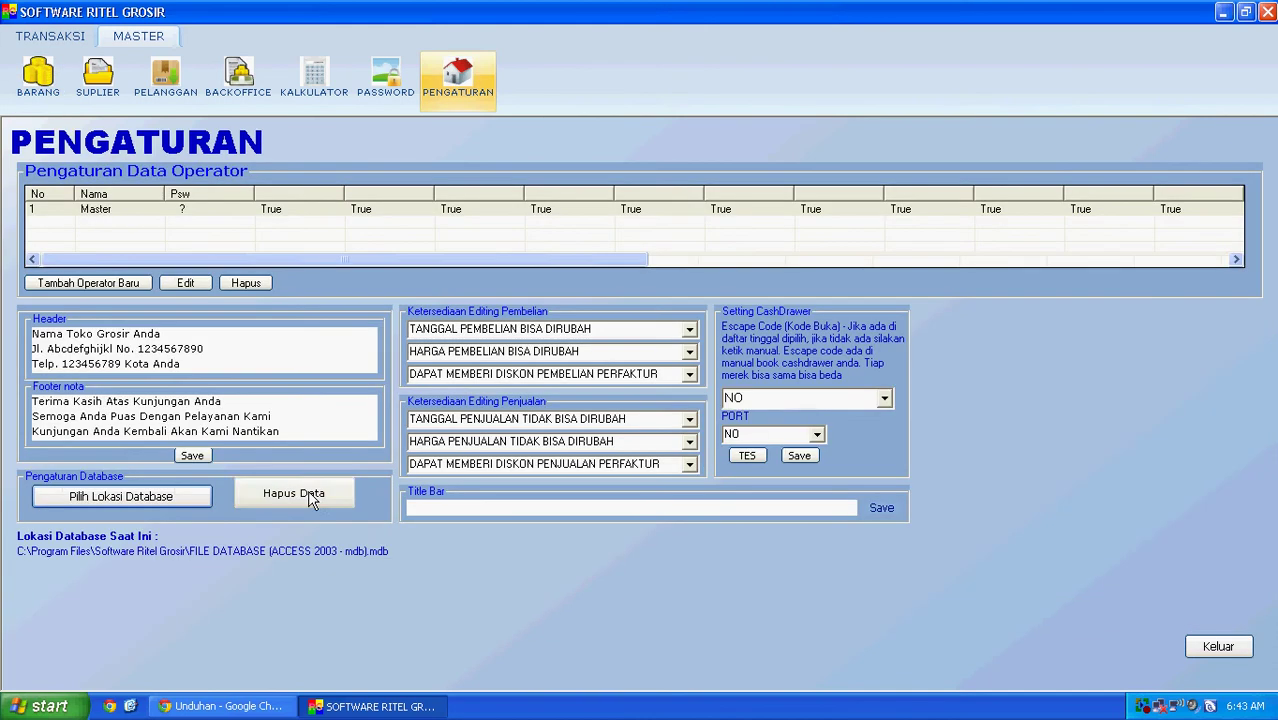
pyautogui.click(285, 492)
pyautogui.click(606, 402)
pyautogui.click(604, 402)
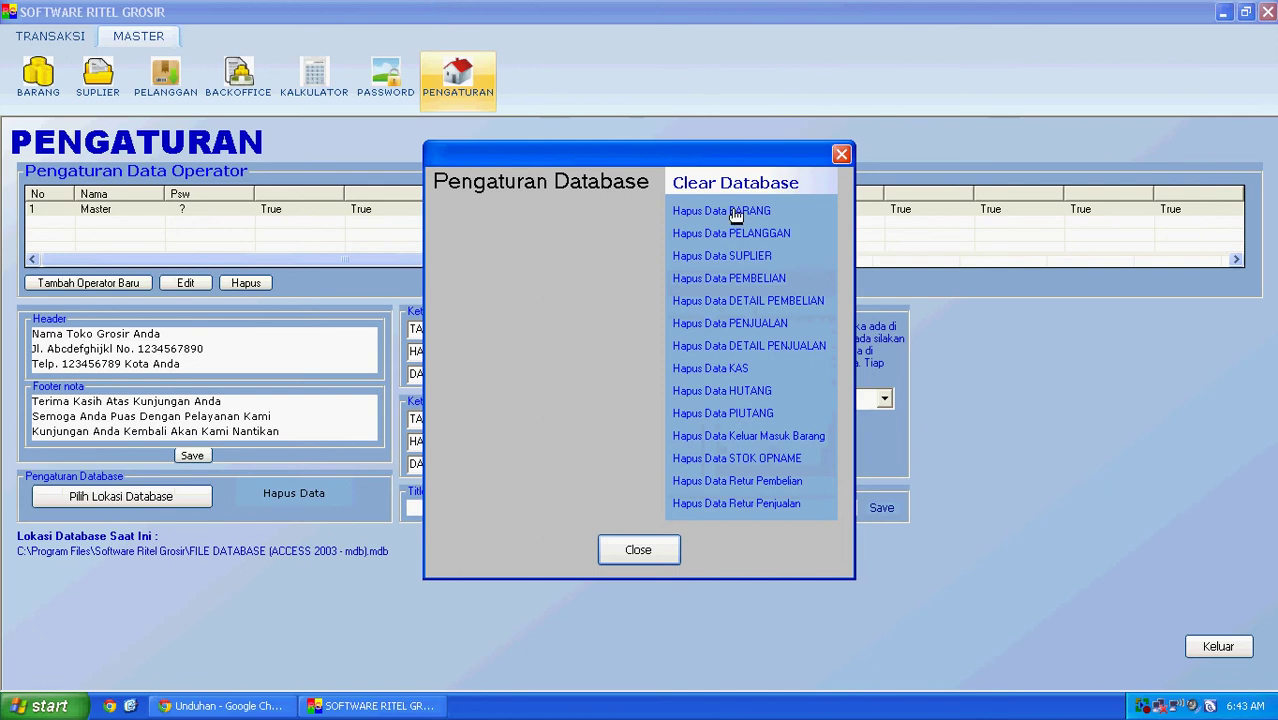
pyautogui.click(841, 154)
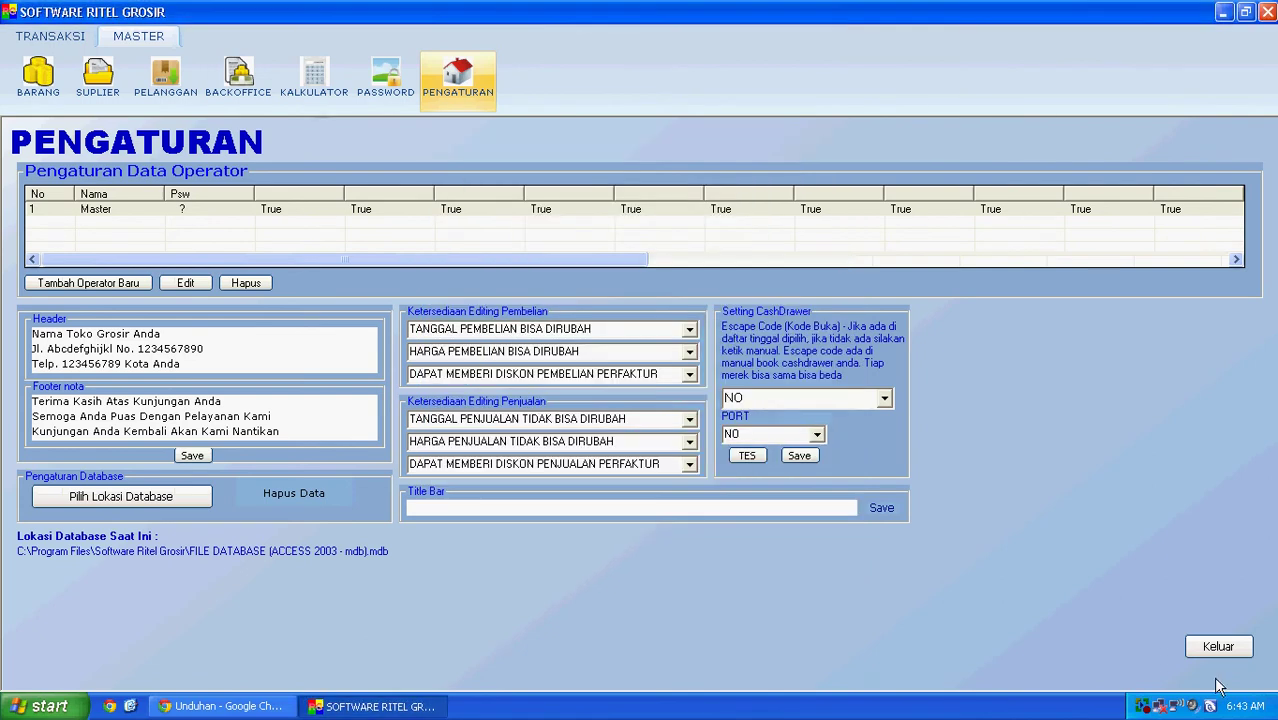
# Close the settings and open the record of Eskulin Gel 50ml Tuesday from the BARANG item list.
pyautogui.click(1218, 646)
pyautogui.click(32, 84)
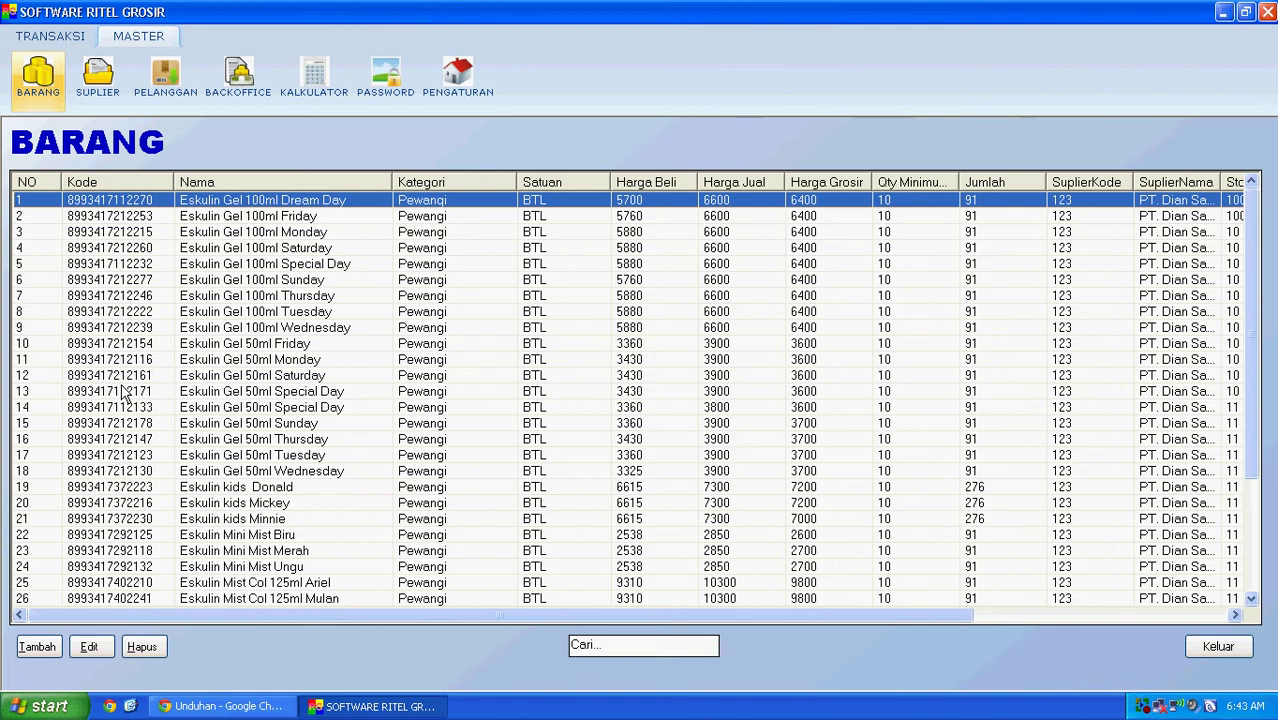
pyautogui.scroll(-3, 125, 395)
pyautogui.doubleClick(290, 297)
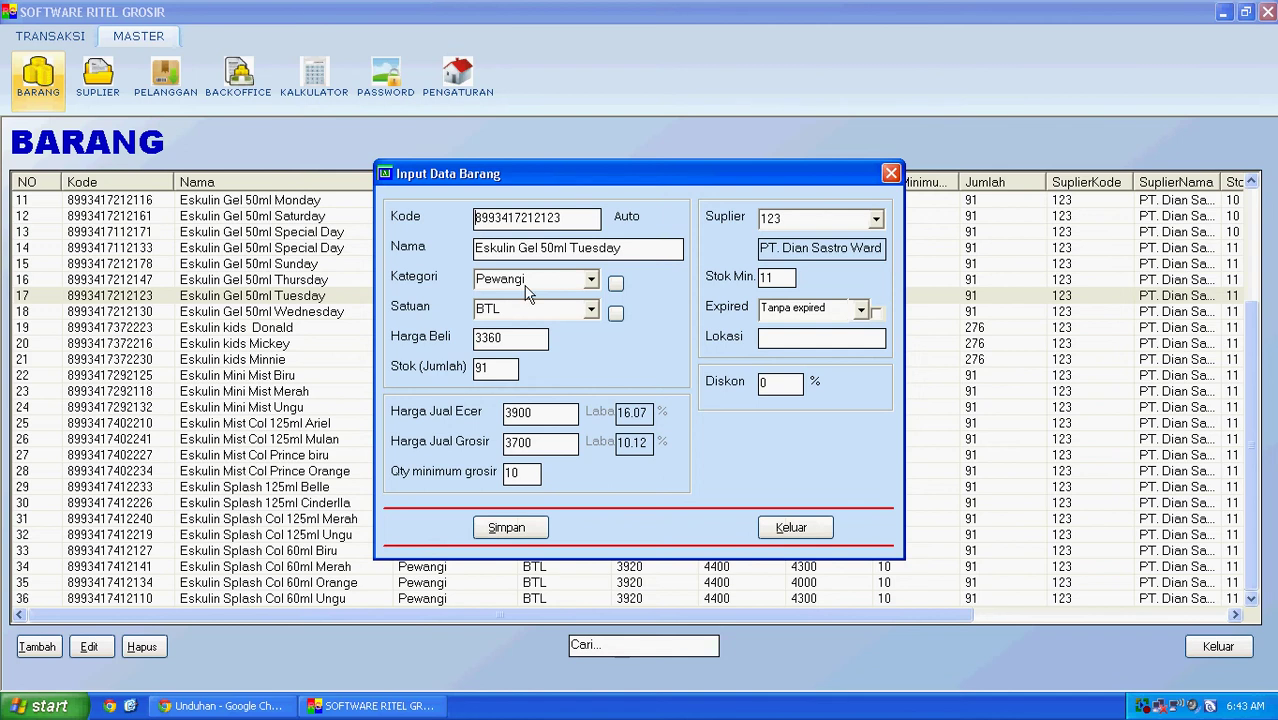
# Examine the item's Kategori choices and the category list in which they are maintained.
pyautogui.click(615, 284)
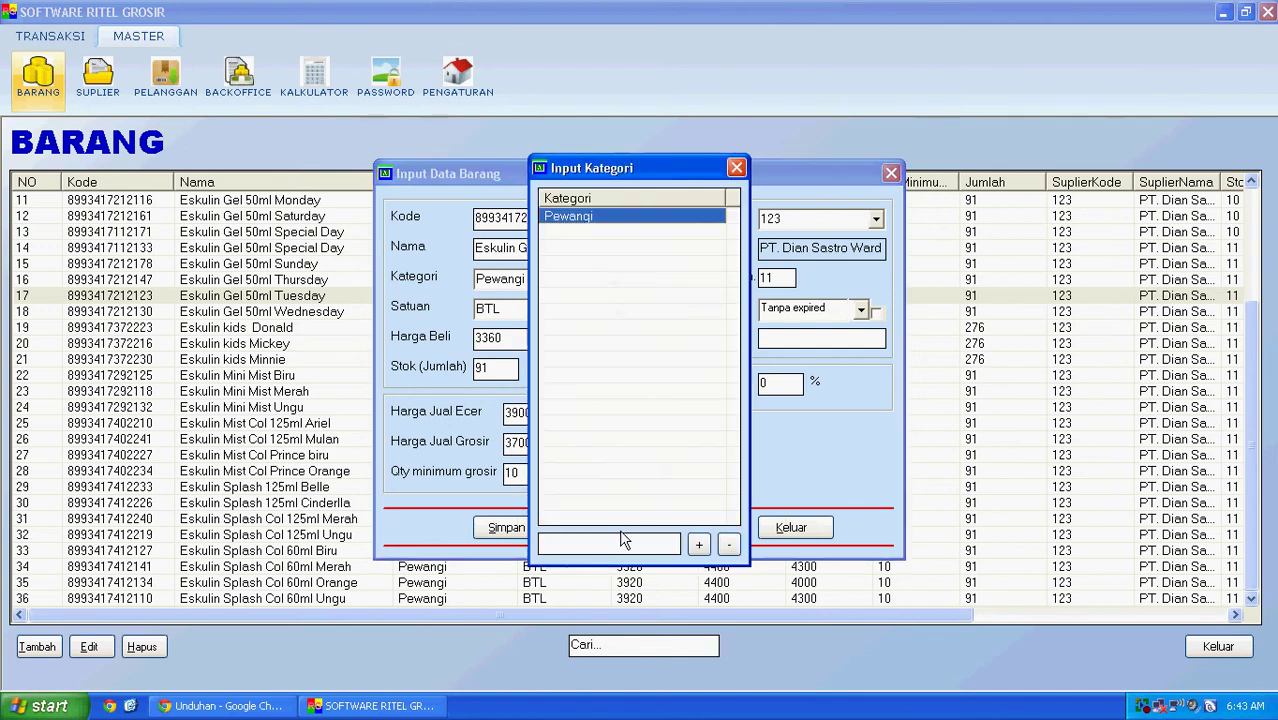
pyautogui.click(736, 166)
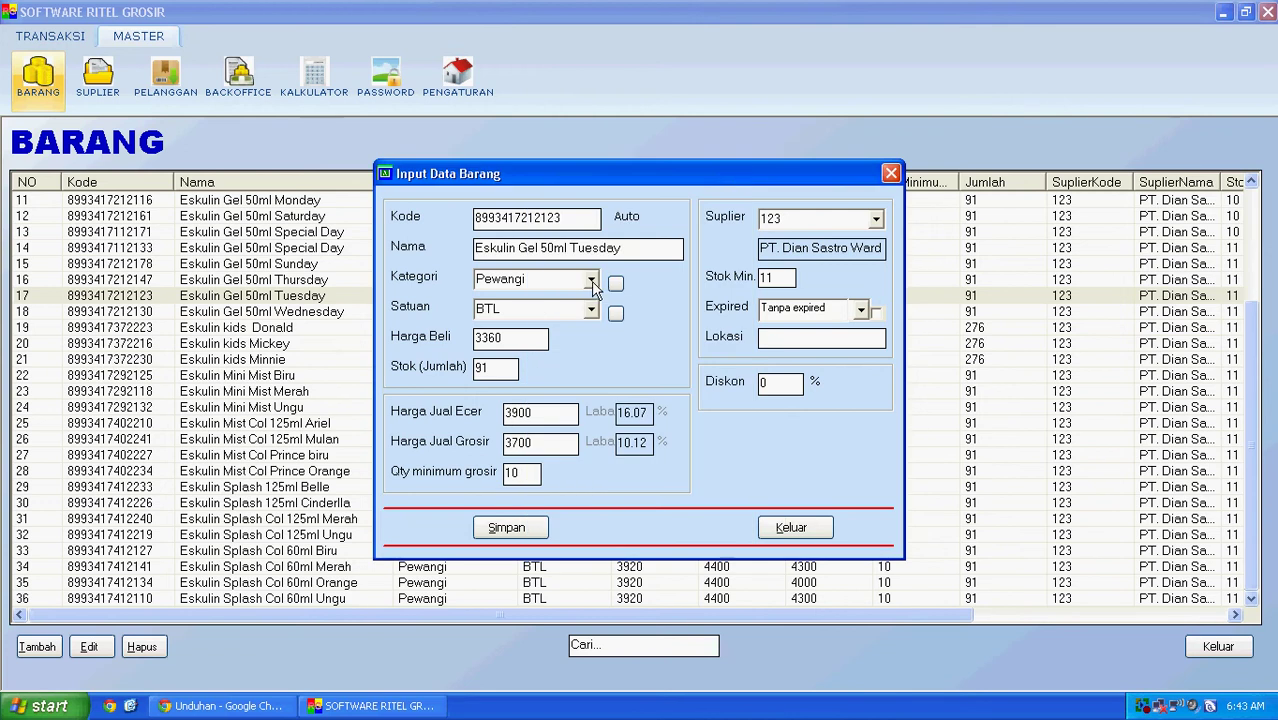
pyautogui.click(591, 280)
pyautogui.click(560, 298)
pyautogui.click(615, 284)
pyautogui.click(736, 168)
pyautogui.click(591, 281)
pyautogui.click(592, 284)
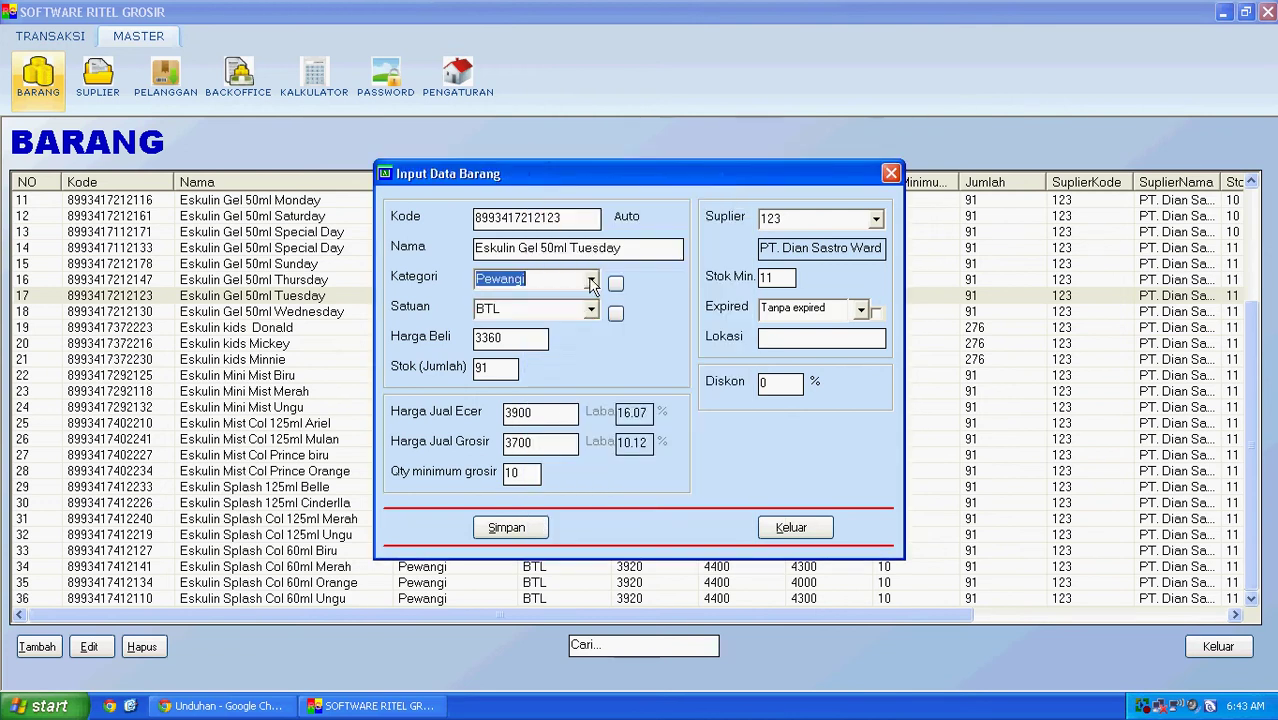
# Examine the item's Satuan choices and the unit list, and close the item form without saving.
pyautogui.click(588, 309)
pyautogui.click(591, 308)
pyautogui.click(615, 313)
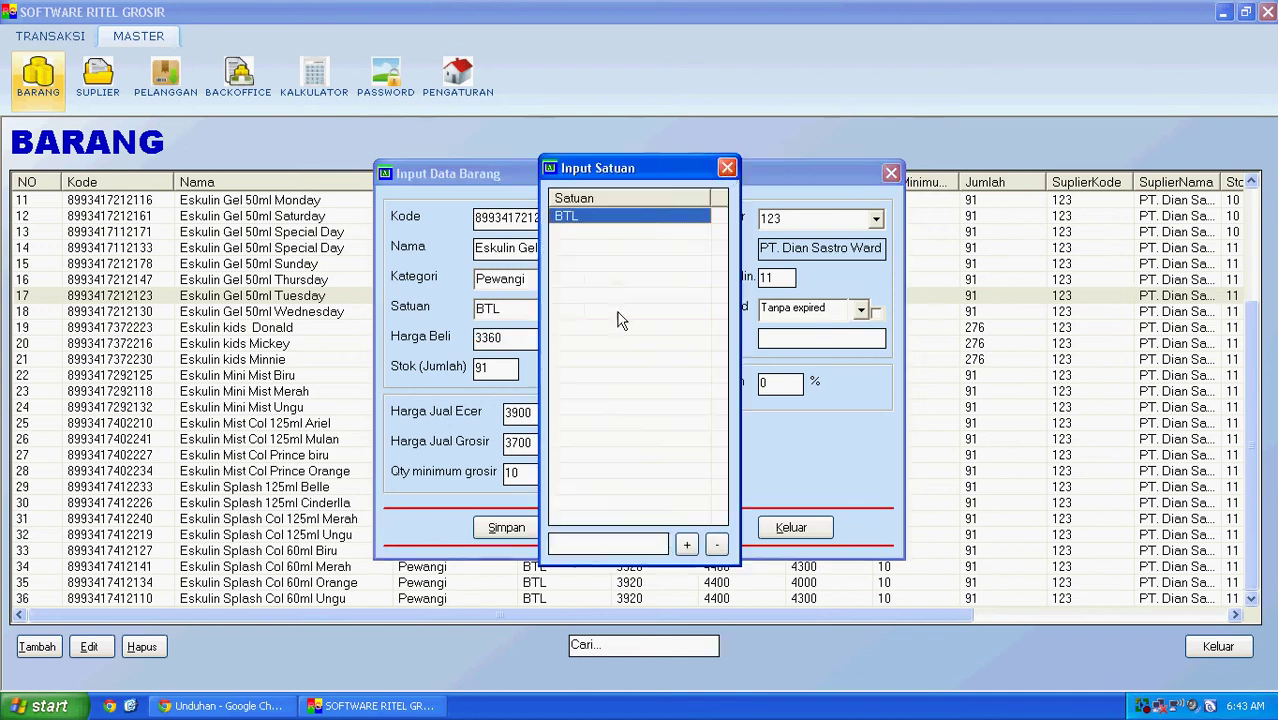
pyautogui.click(727, 168)
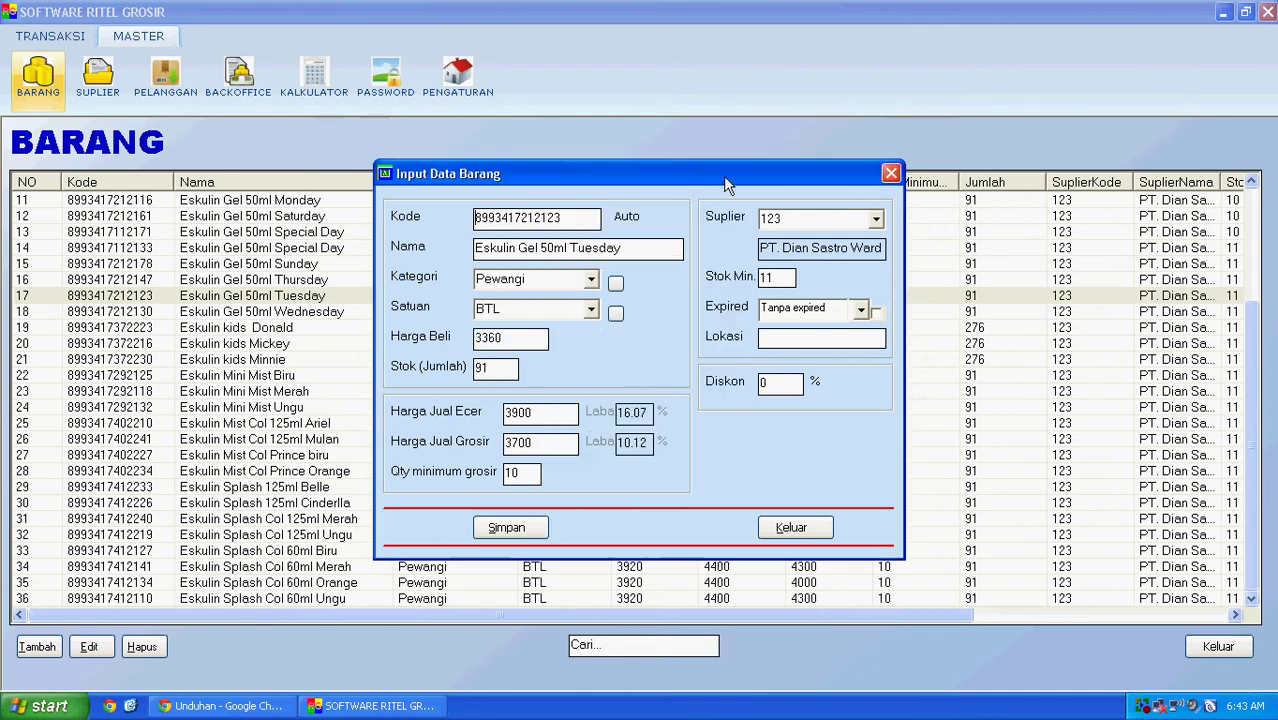
pyautogui.click(591, 309)
pyautogui.click(590, 309)
pyautogui.click(505, 372)
pyautogui.click(766, 526)
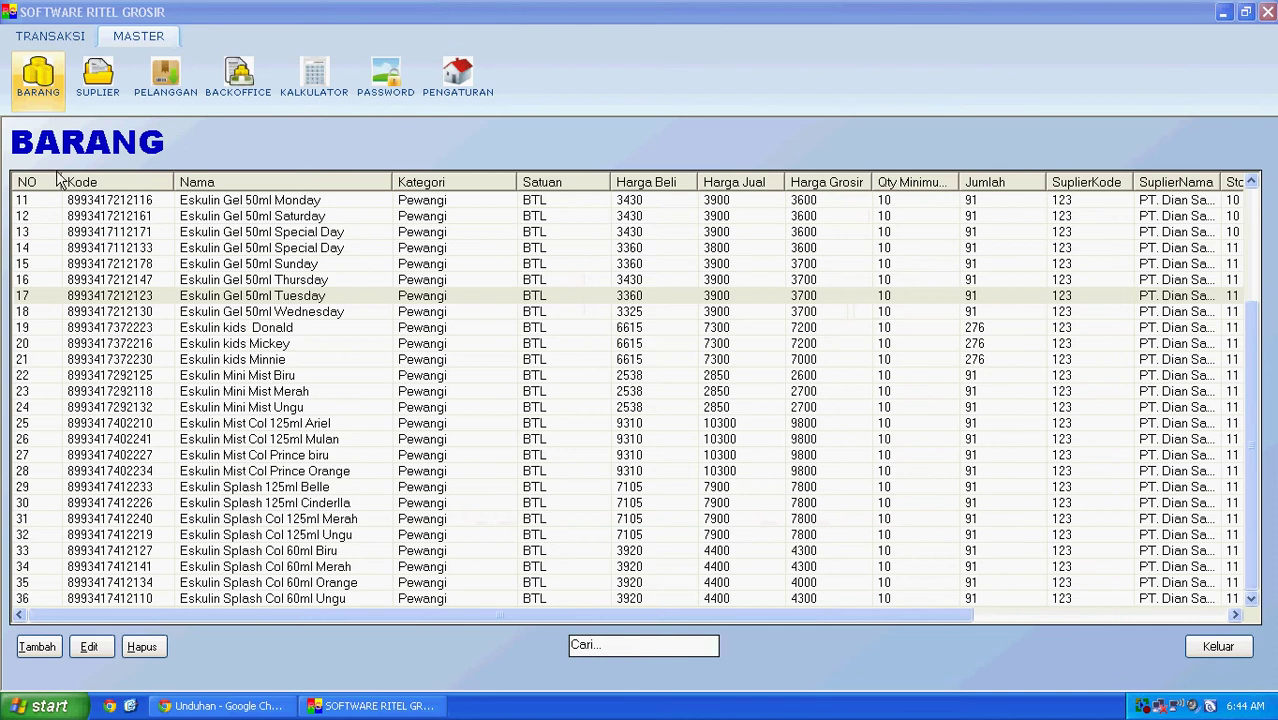
# Preview a multi-label barcode sheet for Eskulin Splash 125ml Cinderlla in the BACKOFFICE module, and close the preview.
pyautogui.click(93, 92)
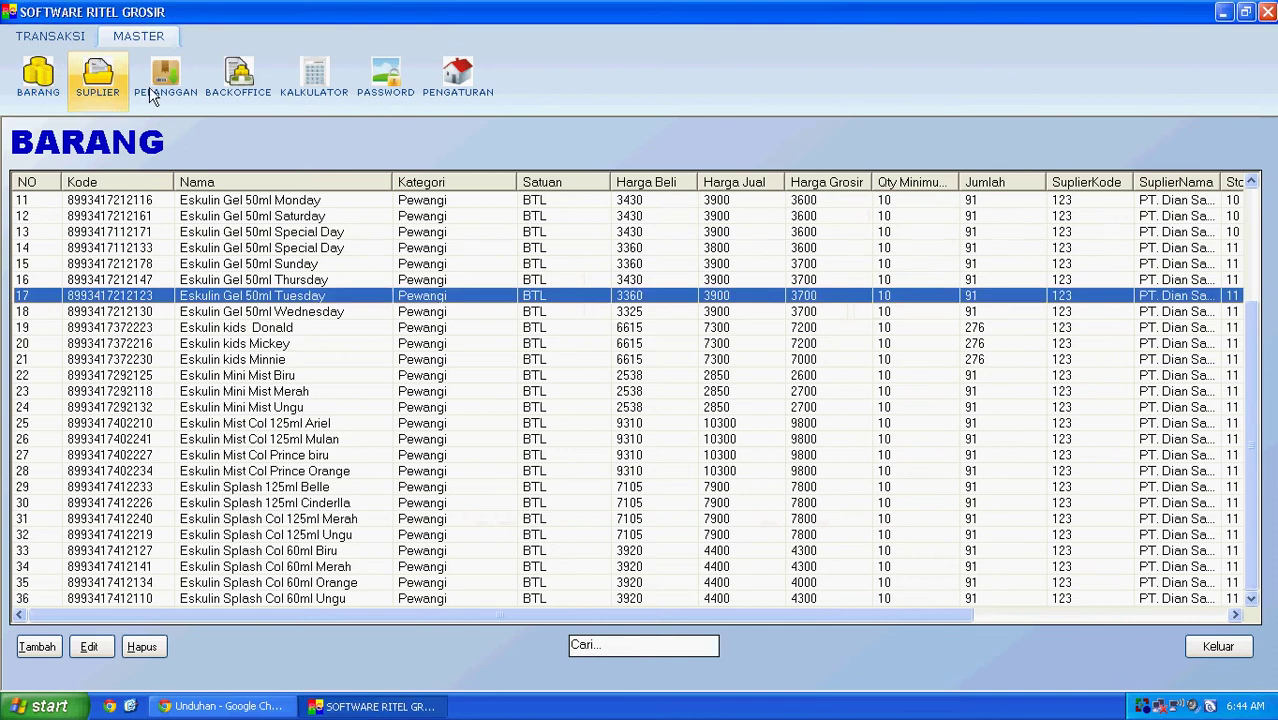
pyautogui.click(239, 92)
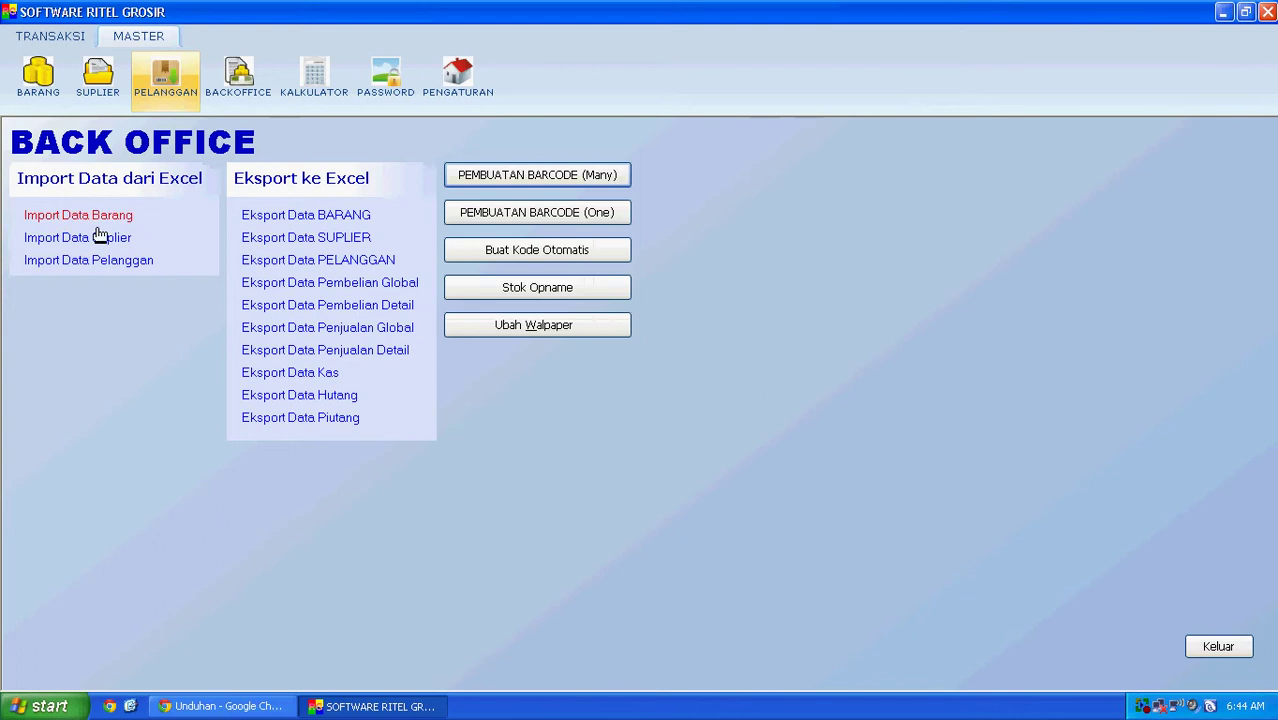
pyautogui.click(521, 180)
pyautogui.click(441, 140)
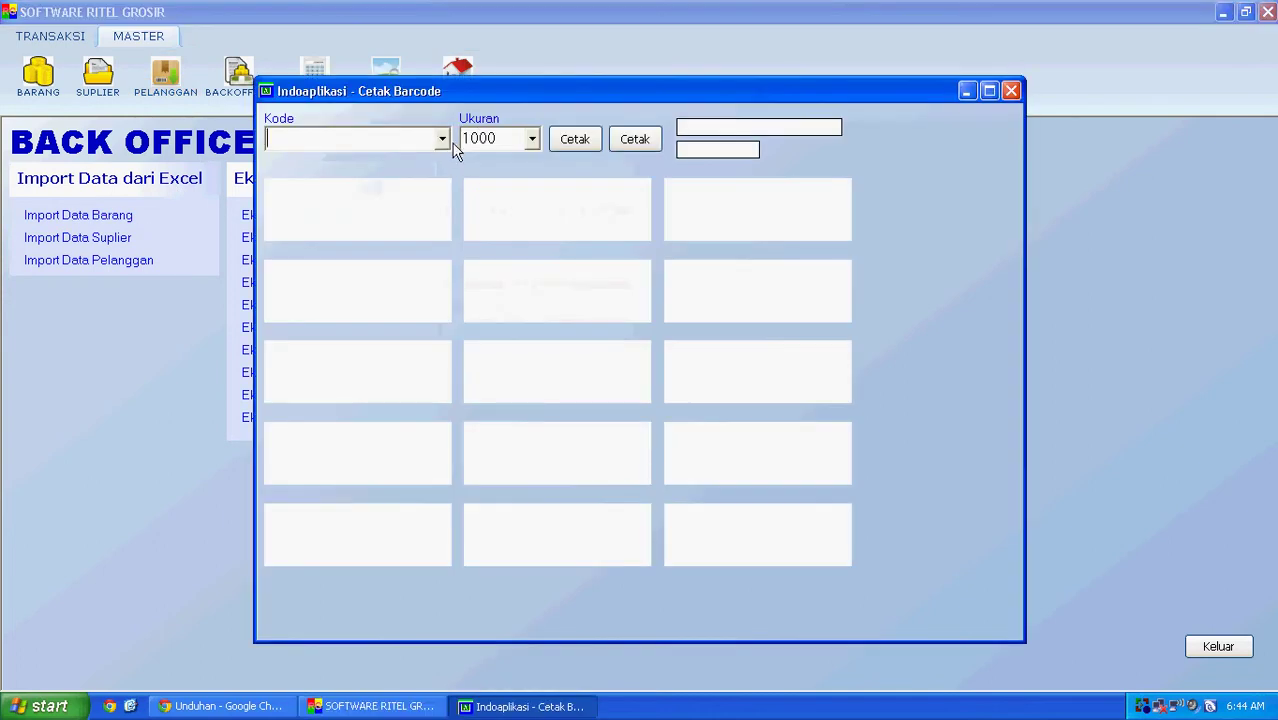
pyautogui.click(440, 158)
pyautogui.click(640, 147)
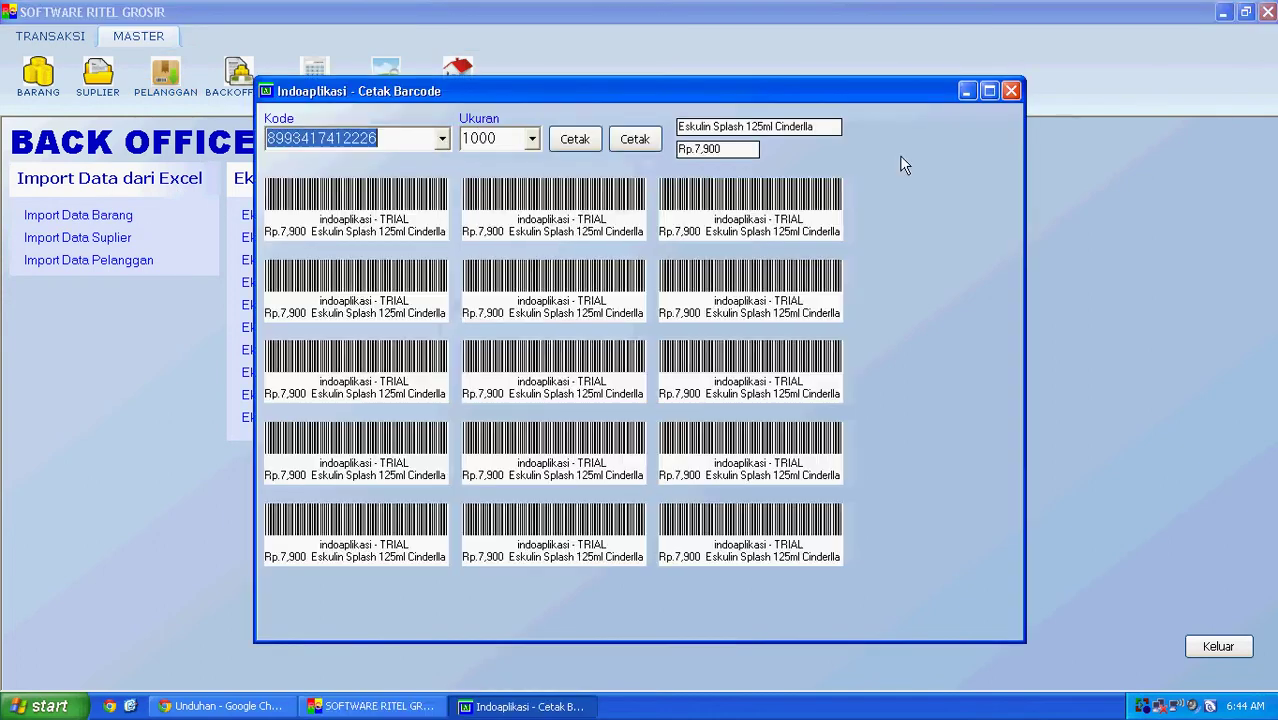
pyautogui.click(1011, 91)
# Look over the PENGATURAN settings and the PEMBELIAN, PENJUALAN and HUTANG transaction modules.
pyautogui.click(477, 90)
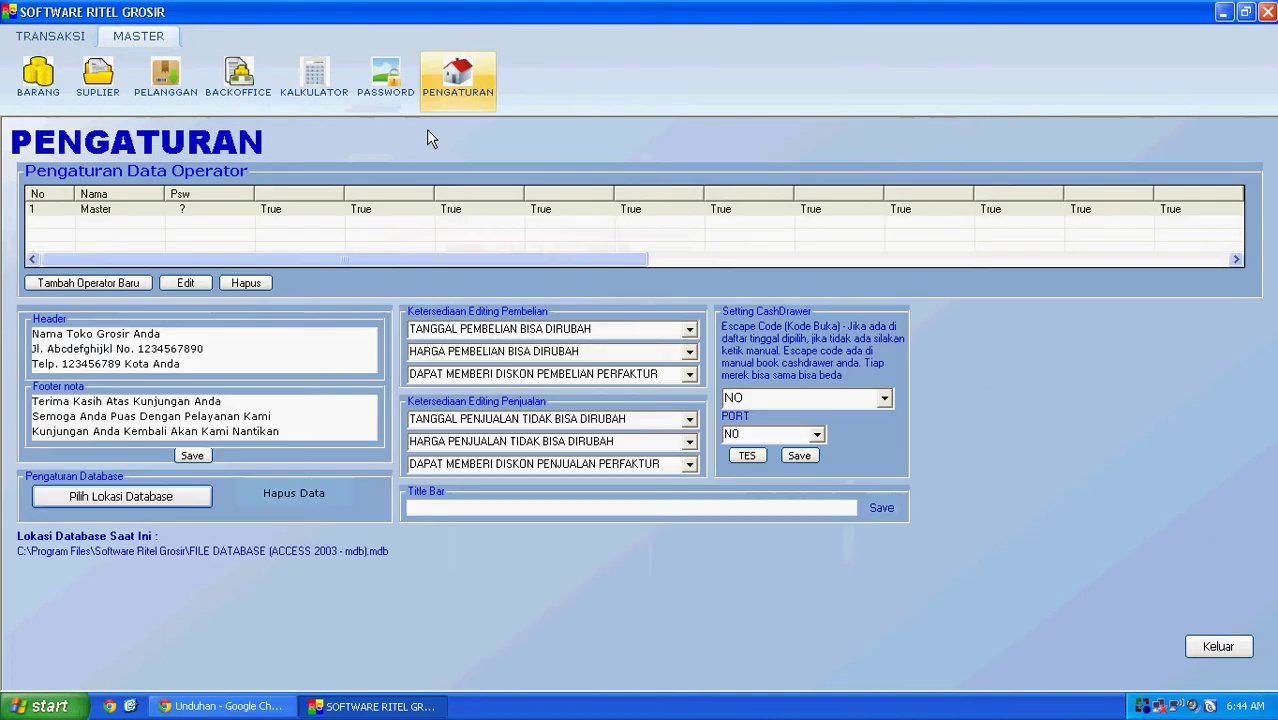
pyautogui.click(1218, 647)
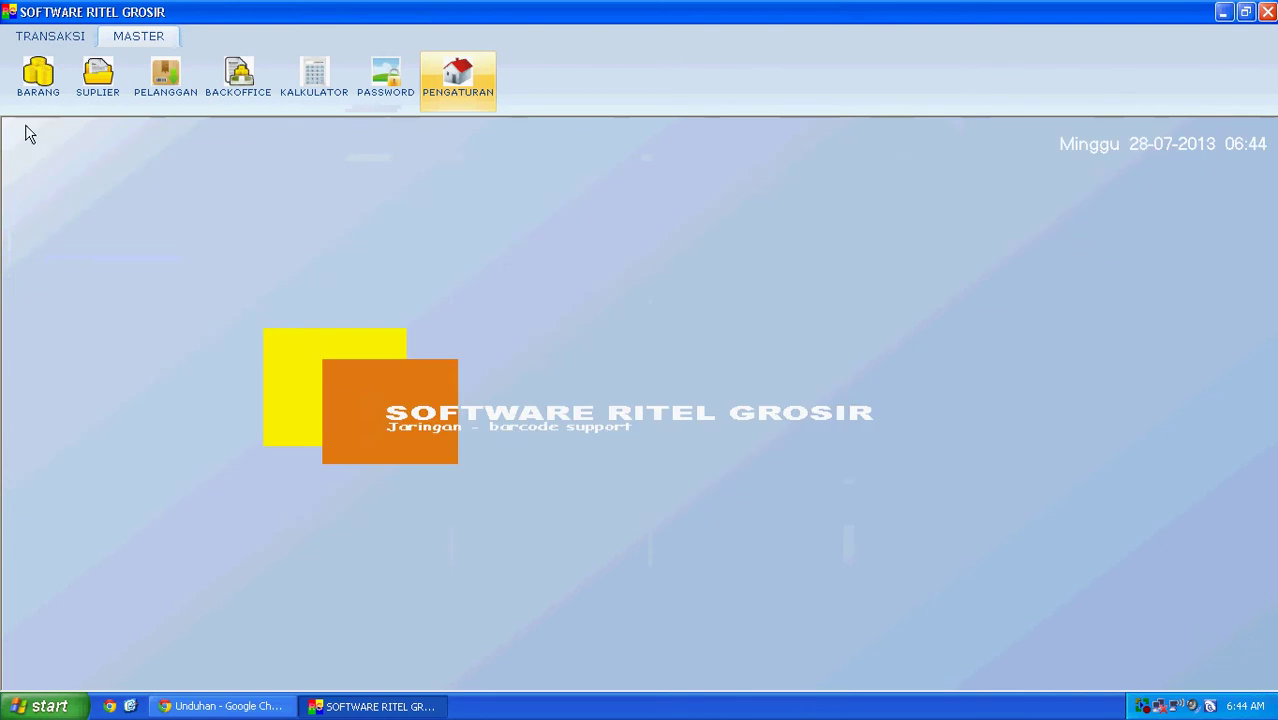
pyautogui.click(42, 36)
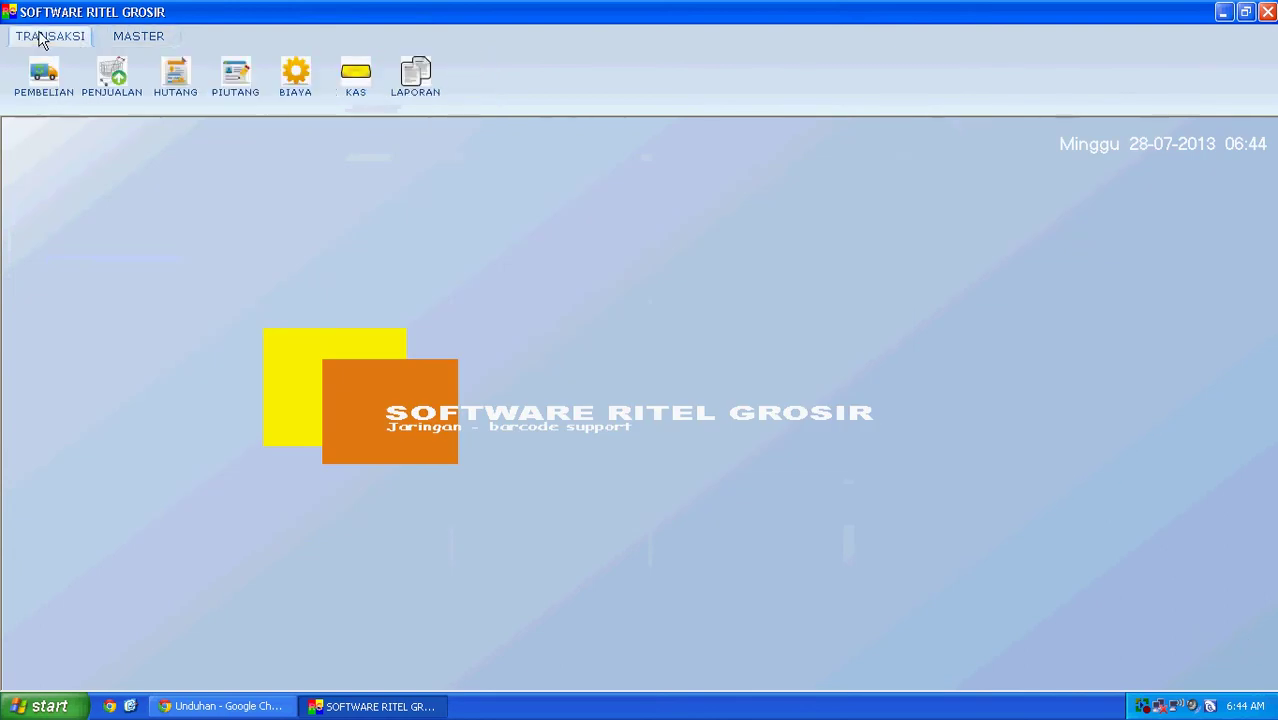
pyautogui.click(44, 84)
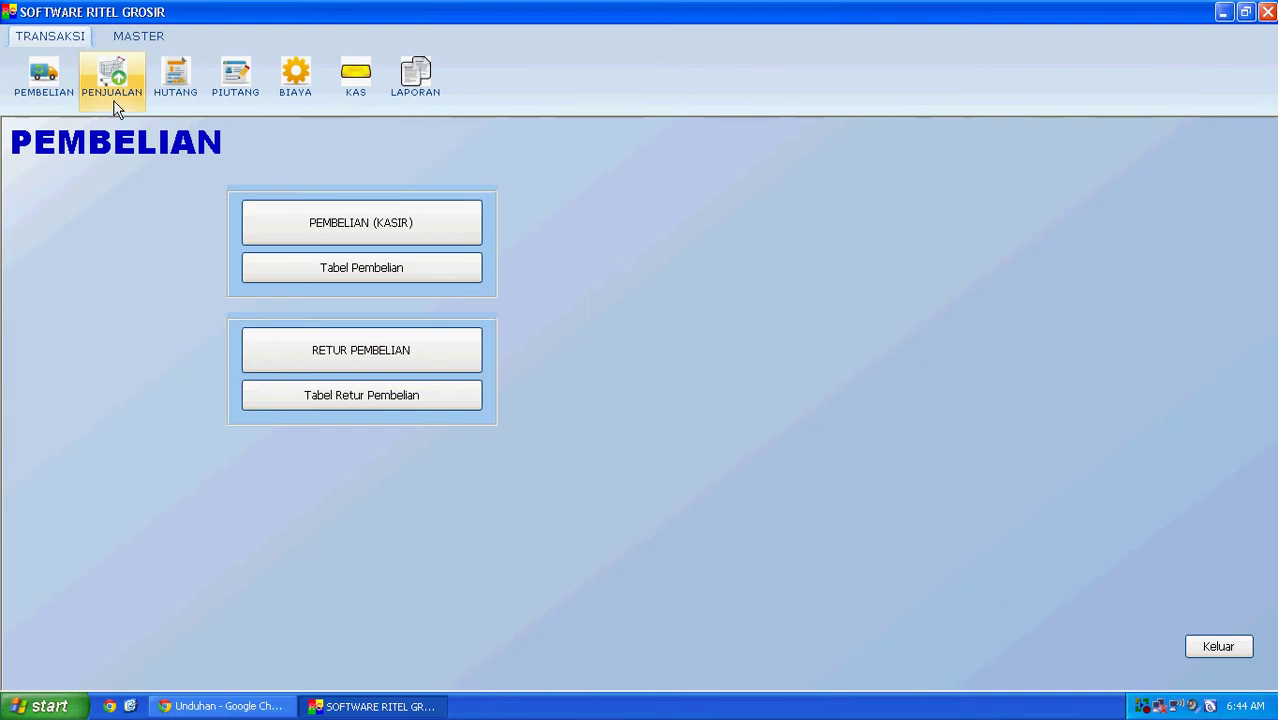
pyautogui.click(138, 104)
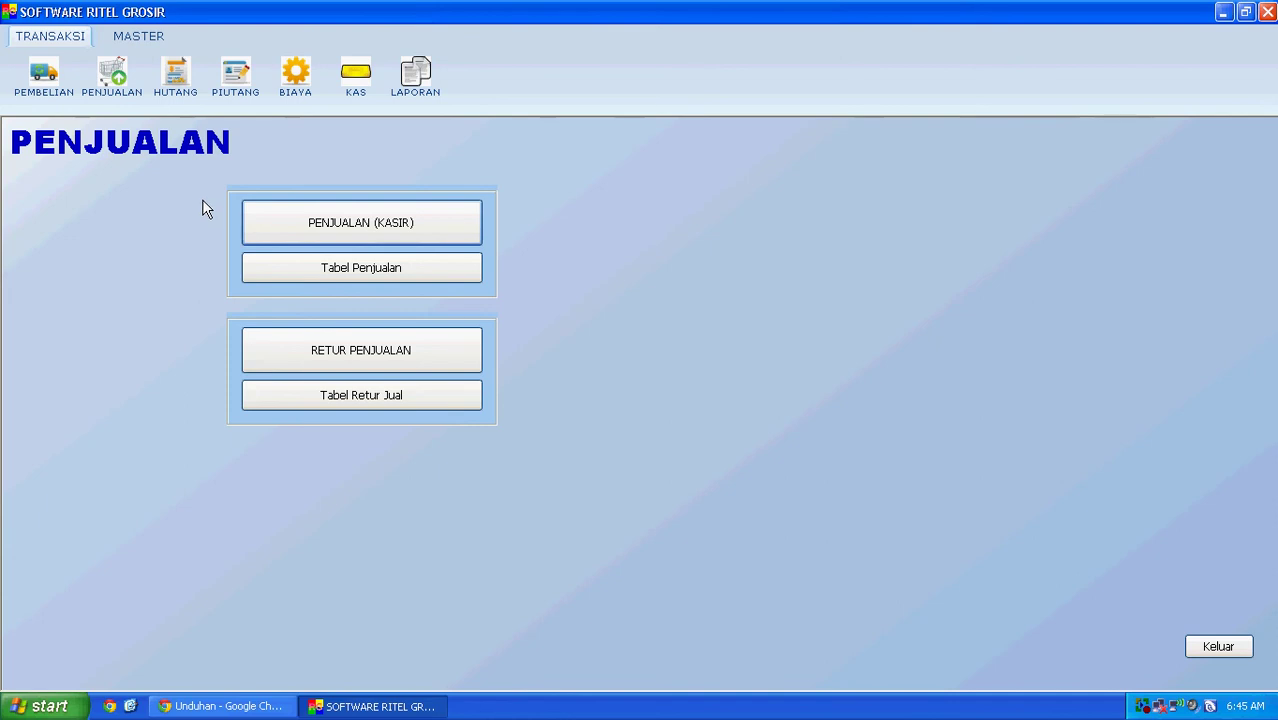
pyautogui.click(176, 80)
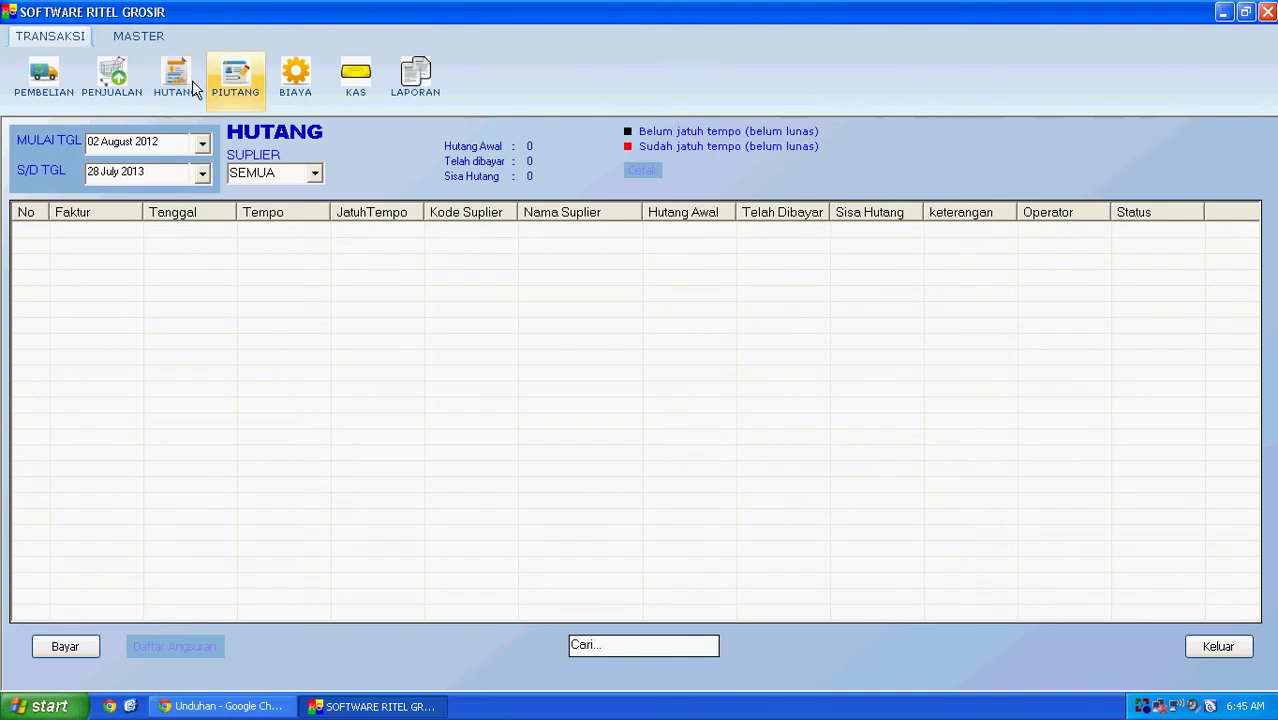
# View the cashier sales form of the PENJUALAN module, and close it.
pyautogui.click(112, 75)
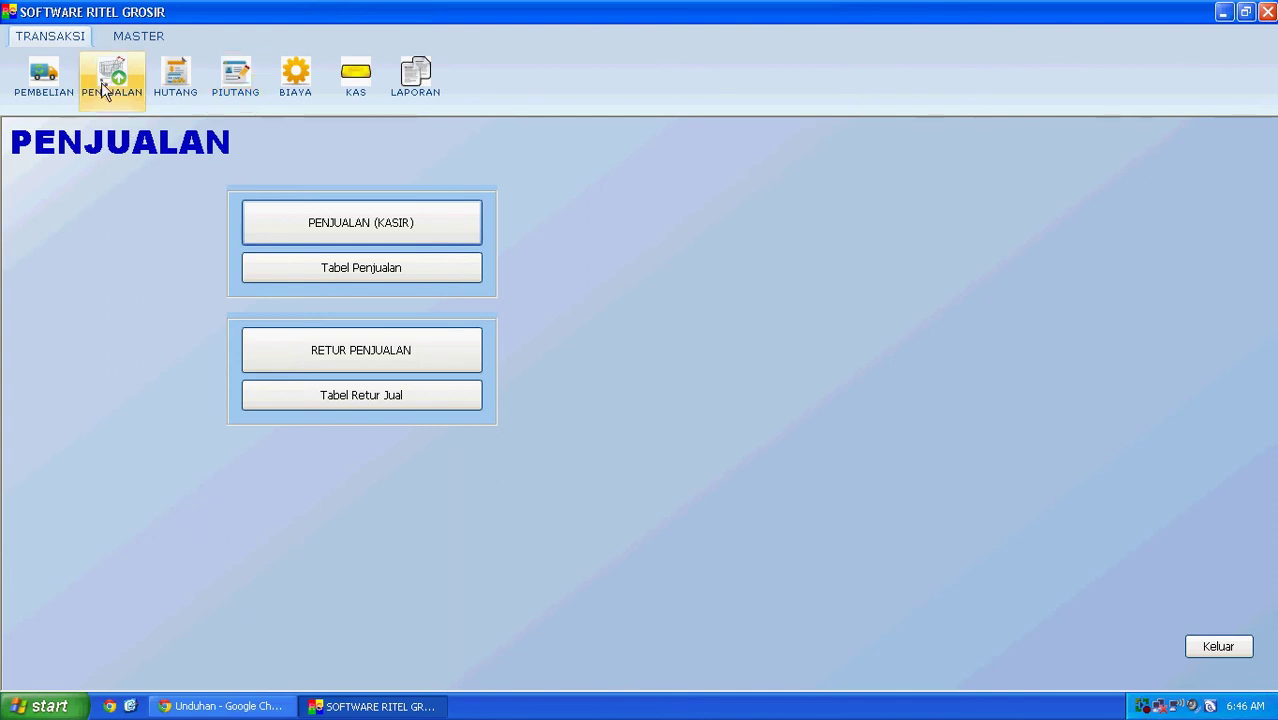
pyautogui.click(366, 228)
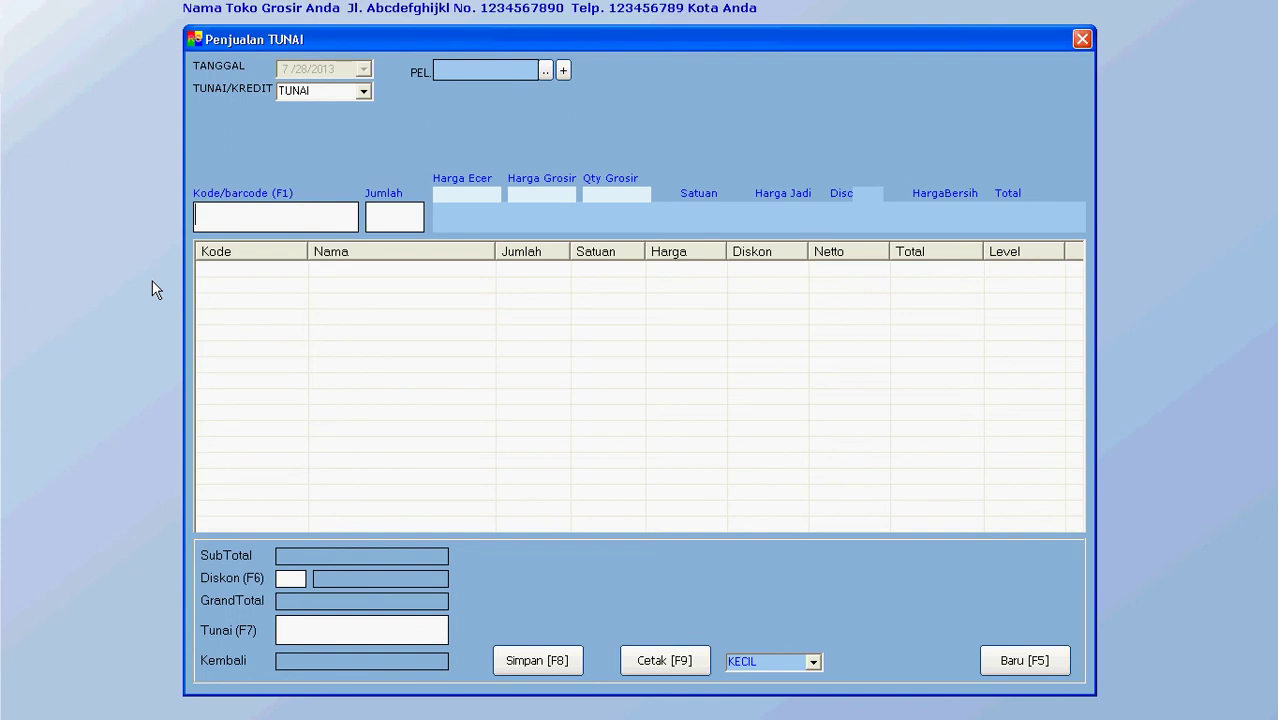
pyautogui.click(1083, 39)
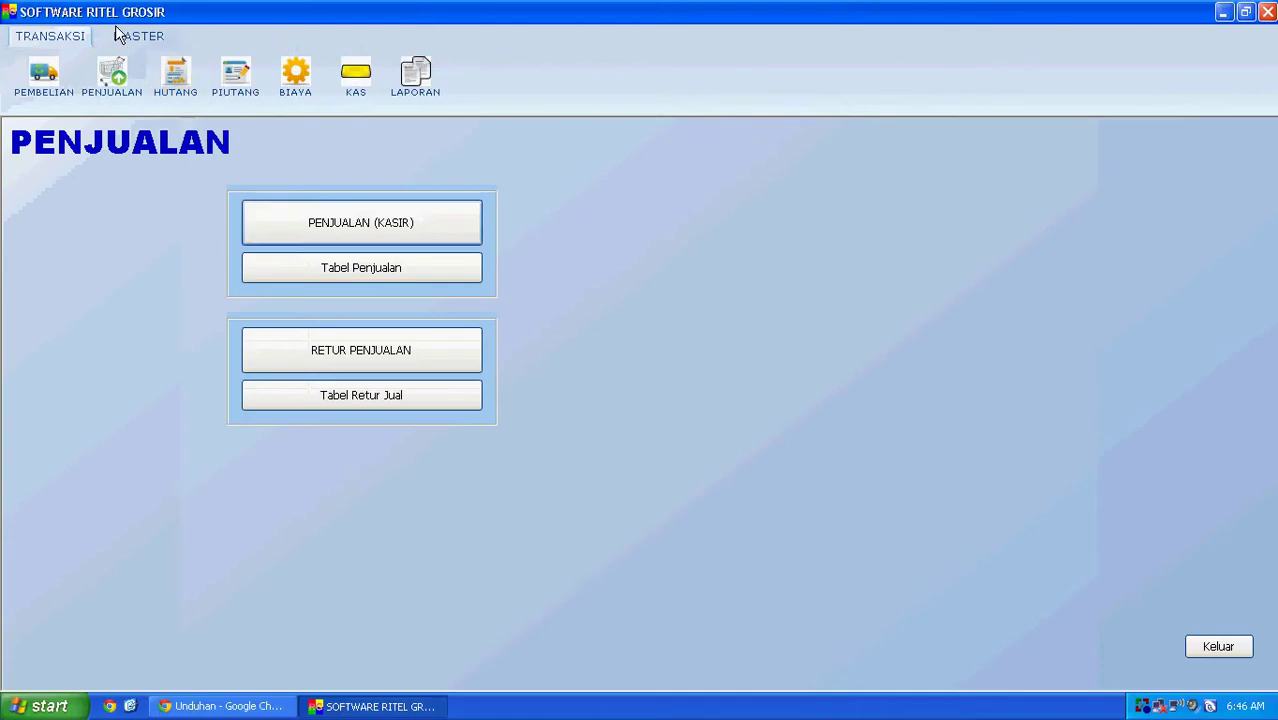
# Open a blank customer form in the PELANGGAN master data and view its Level options.
pyautogui.click(125, 38)
pyautogui.click(142, 86)
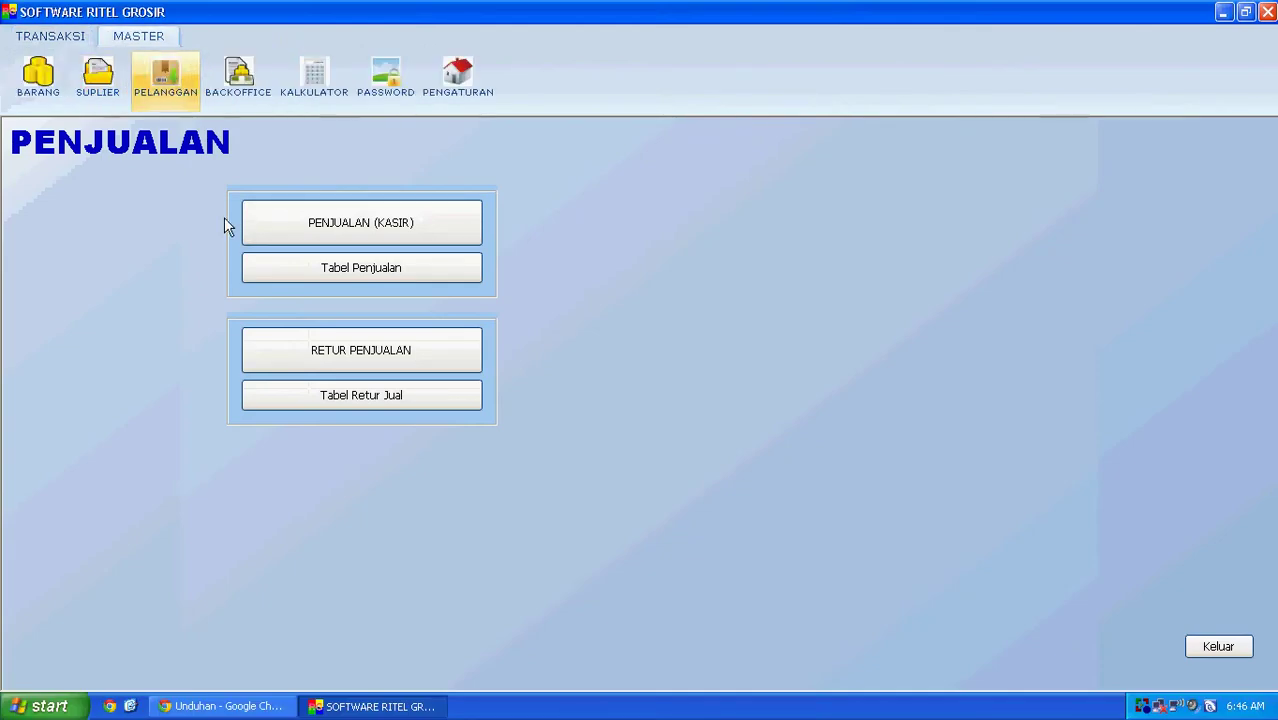
pyautogui.click(49, 650)
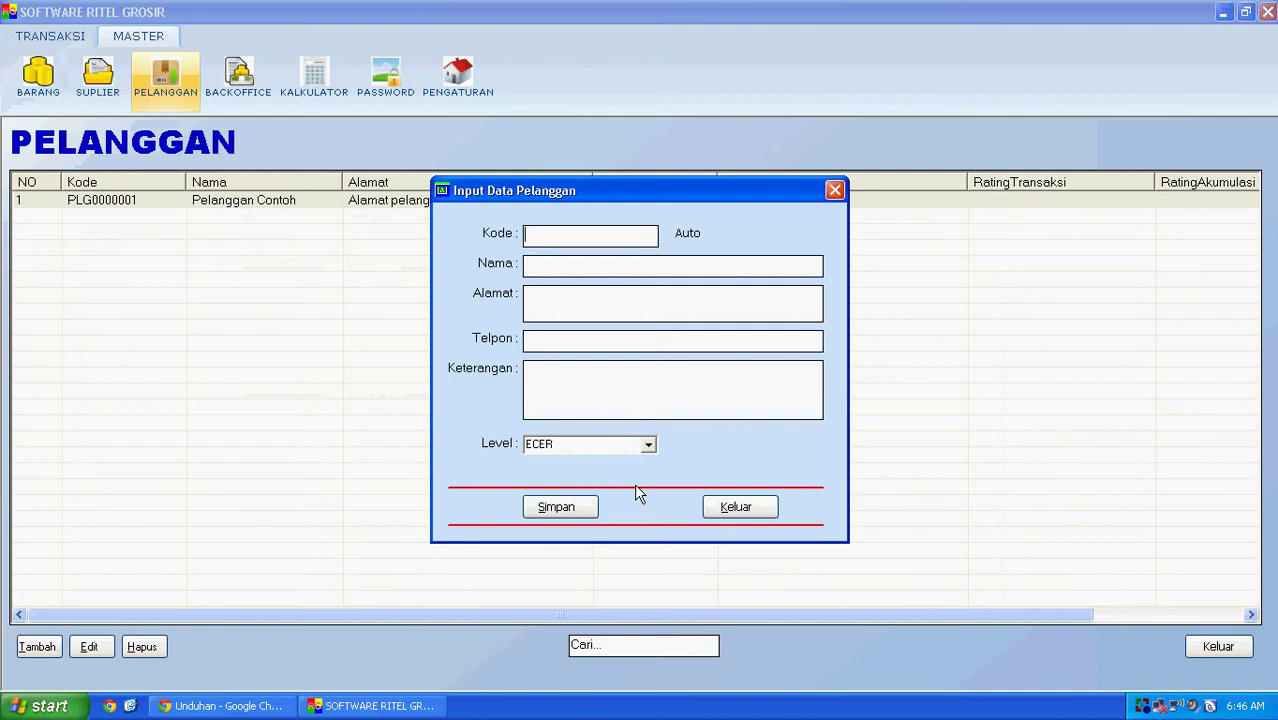
pyautogui.click(648, 450)
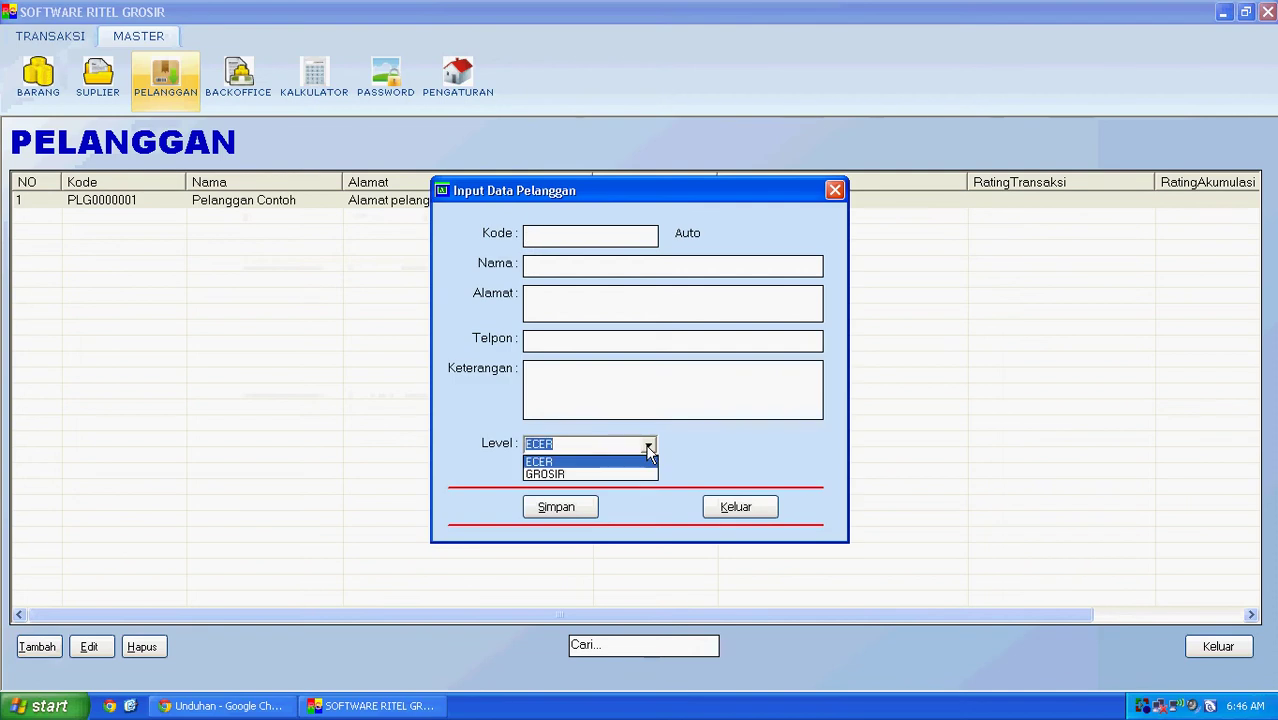
pyautogui.click(611, 270)
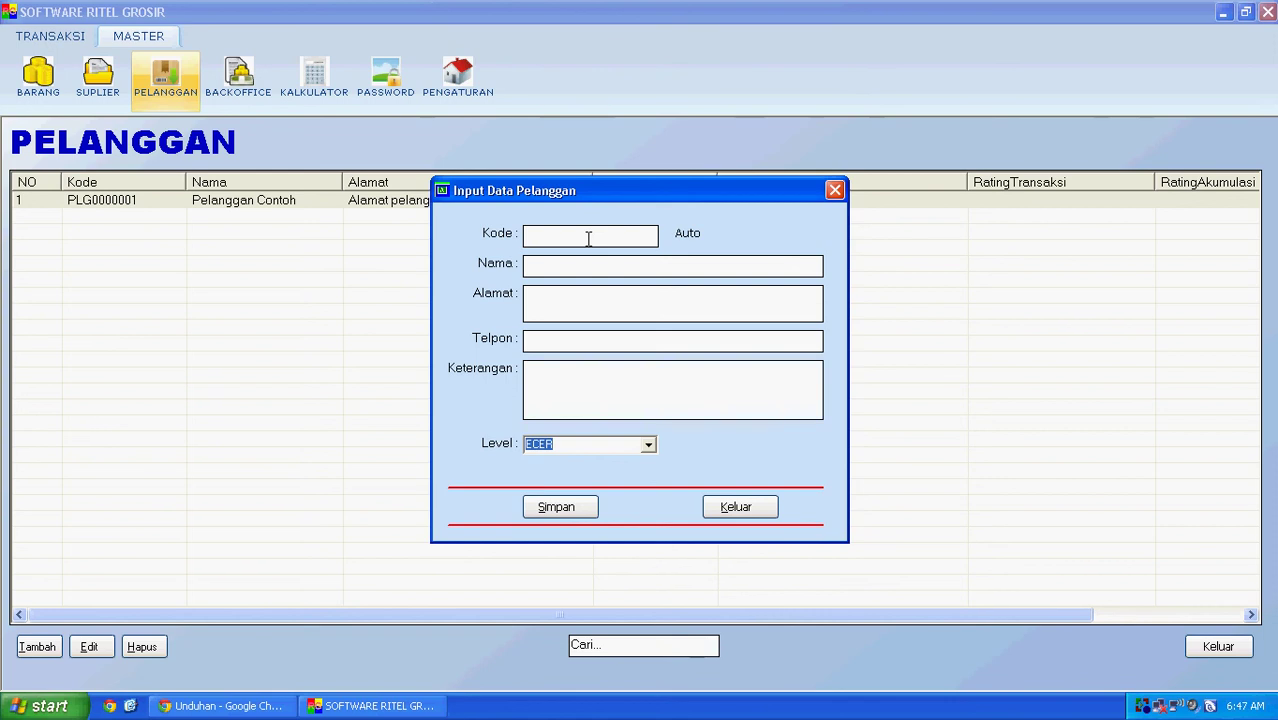
# Try the GROSIR level on the blank customer form, and close the form without saving.
pyautogui.click(648, 448)
pyautogui.click(649, 449)
pyautogui.click(649, 450)
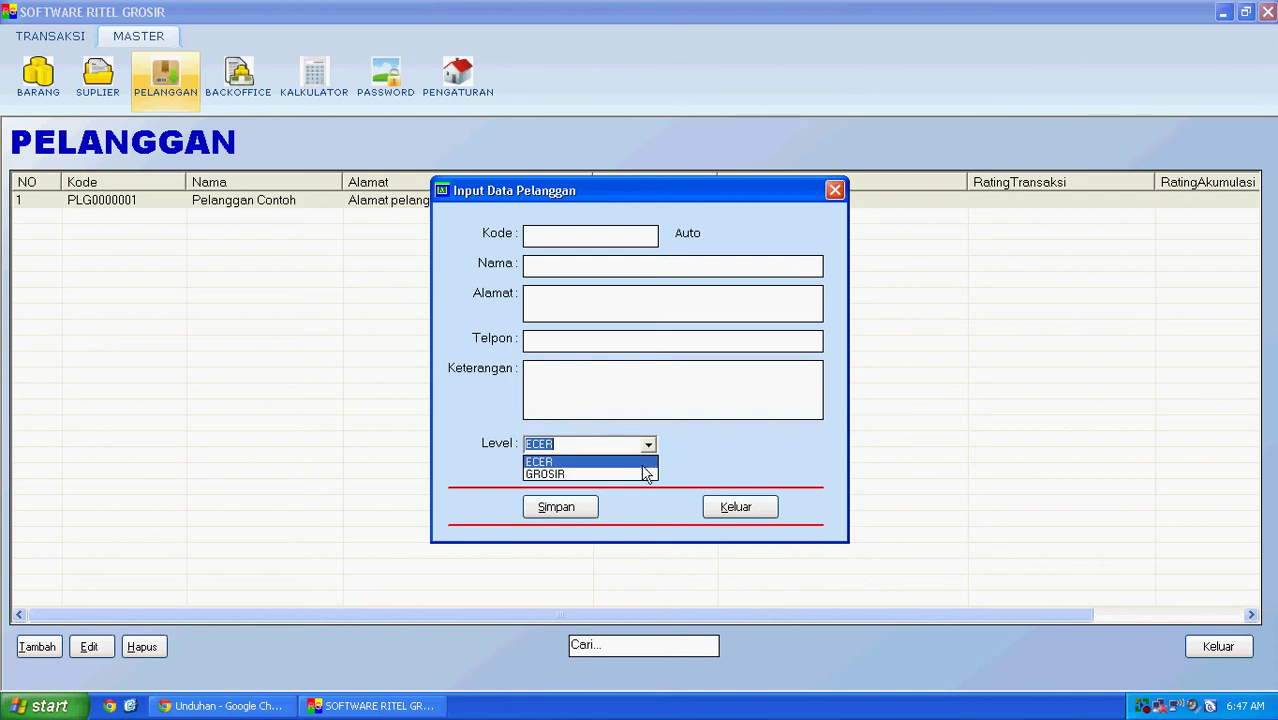
pyautogui.click(645, 474)
pyautogui.click(641, 388)
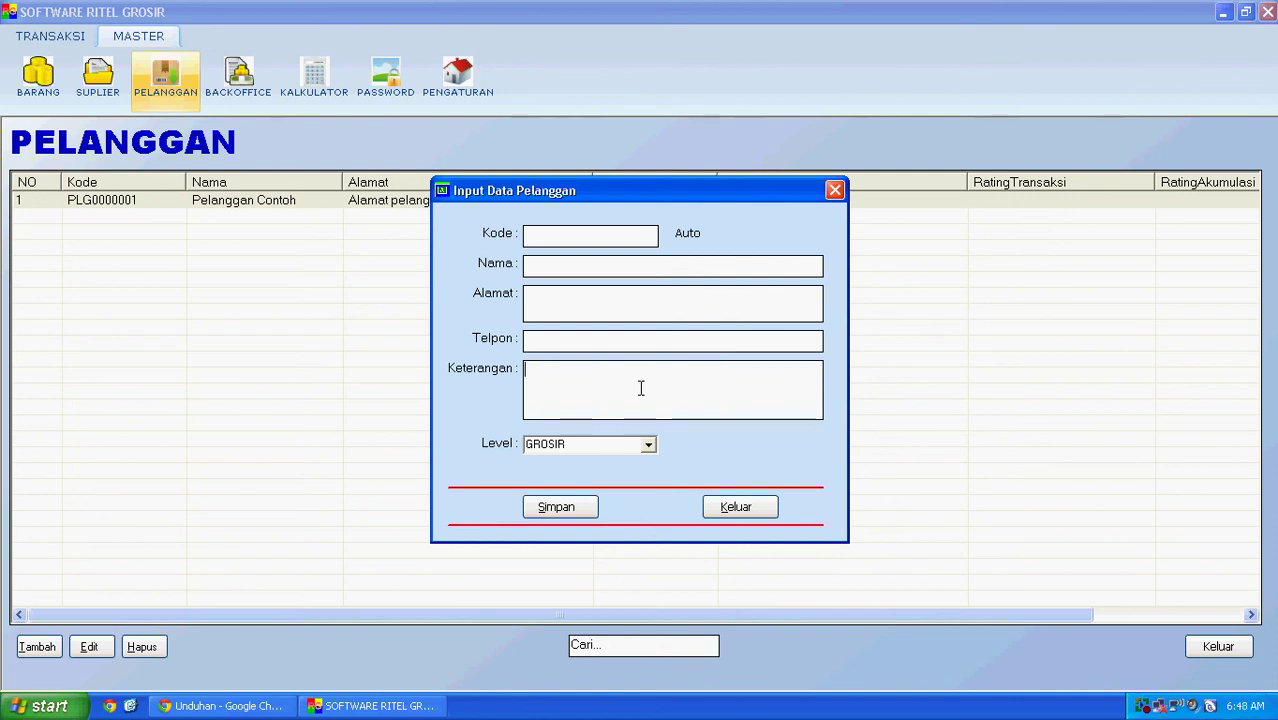
pyautogui.click(775, 501)
# View the existing sample customer's record in the PELANGGAN list, and close it.
pyautogui.doubleClick(465, 257)
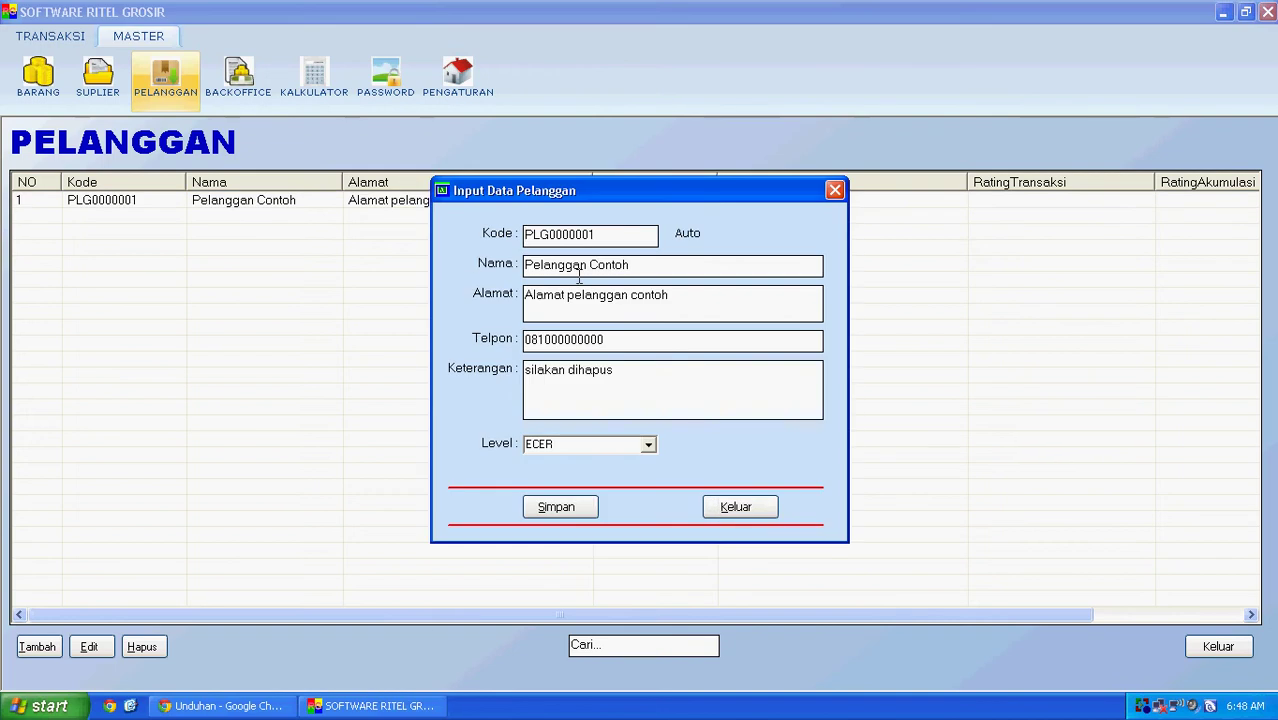
pyautogui.click(748, 512)
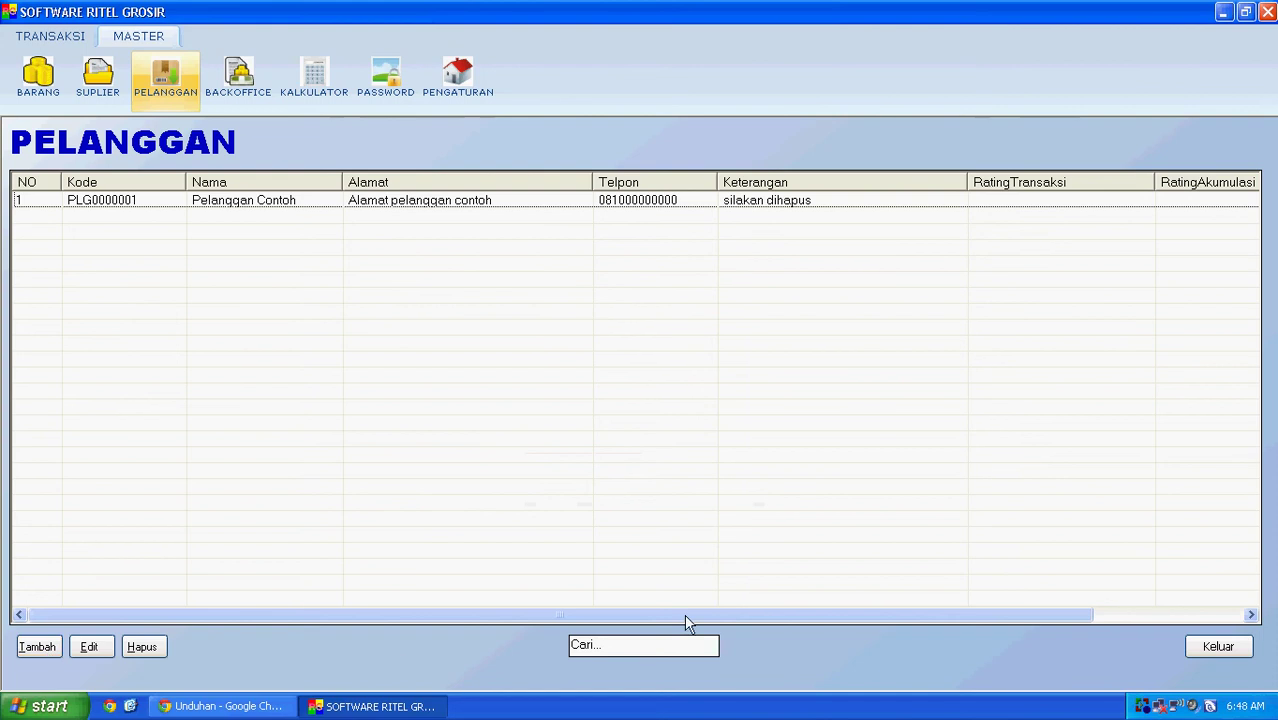
# Start a new customer with an automatically generated code and the name Contoh Pelanggan Grosir.
pyautogui.click(40, 646)
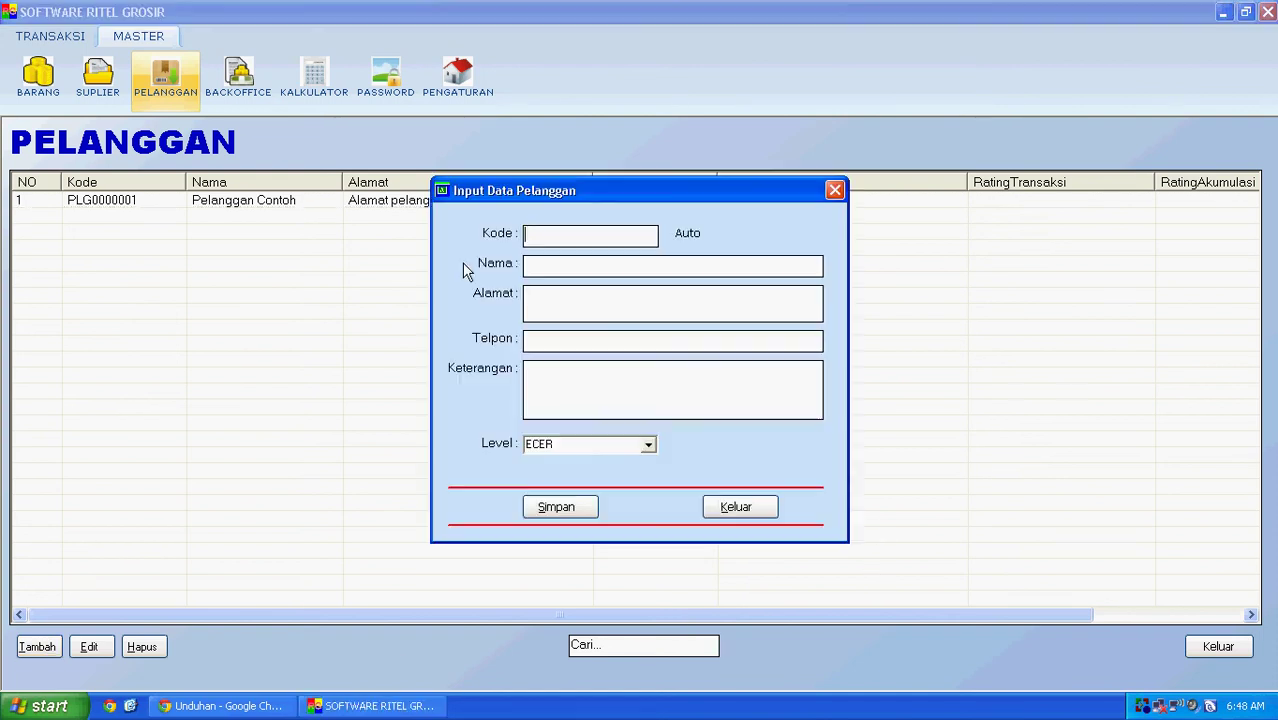
pyautogui.click(689, 236)
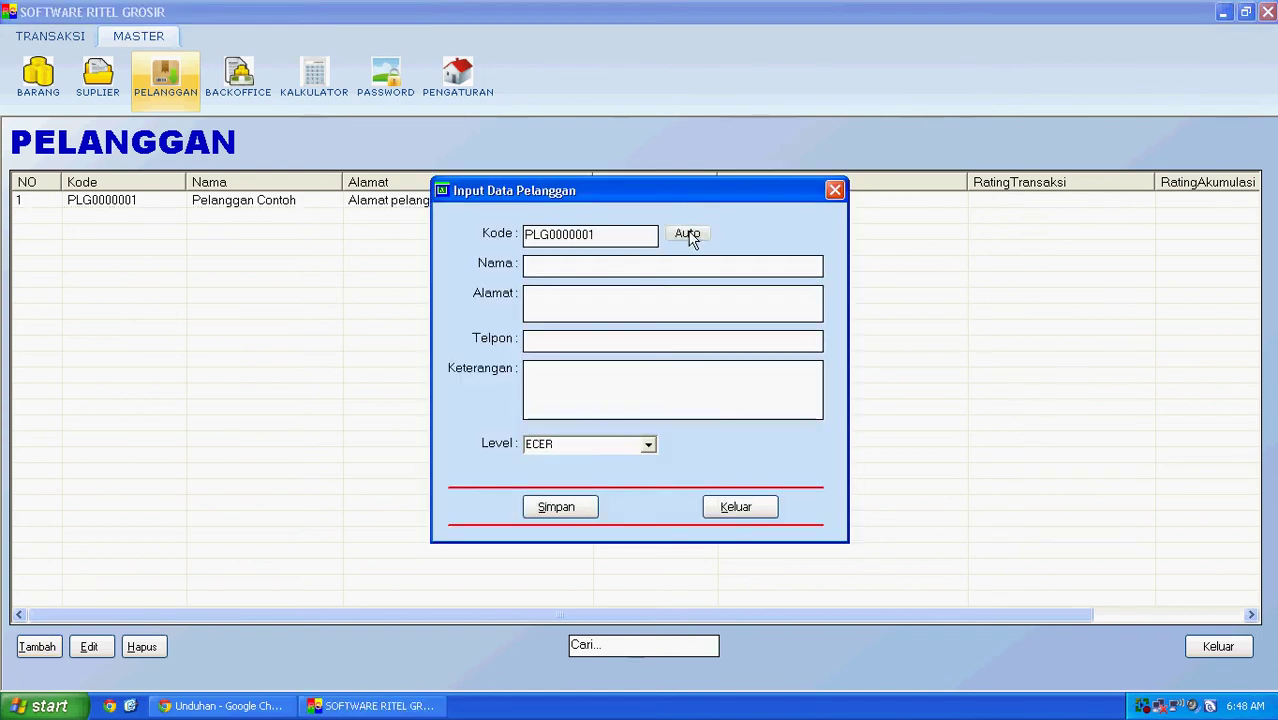
pyautogui.click(600, 266)
pyautogui.write('Contoh Pelangga')
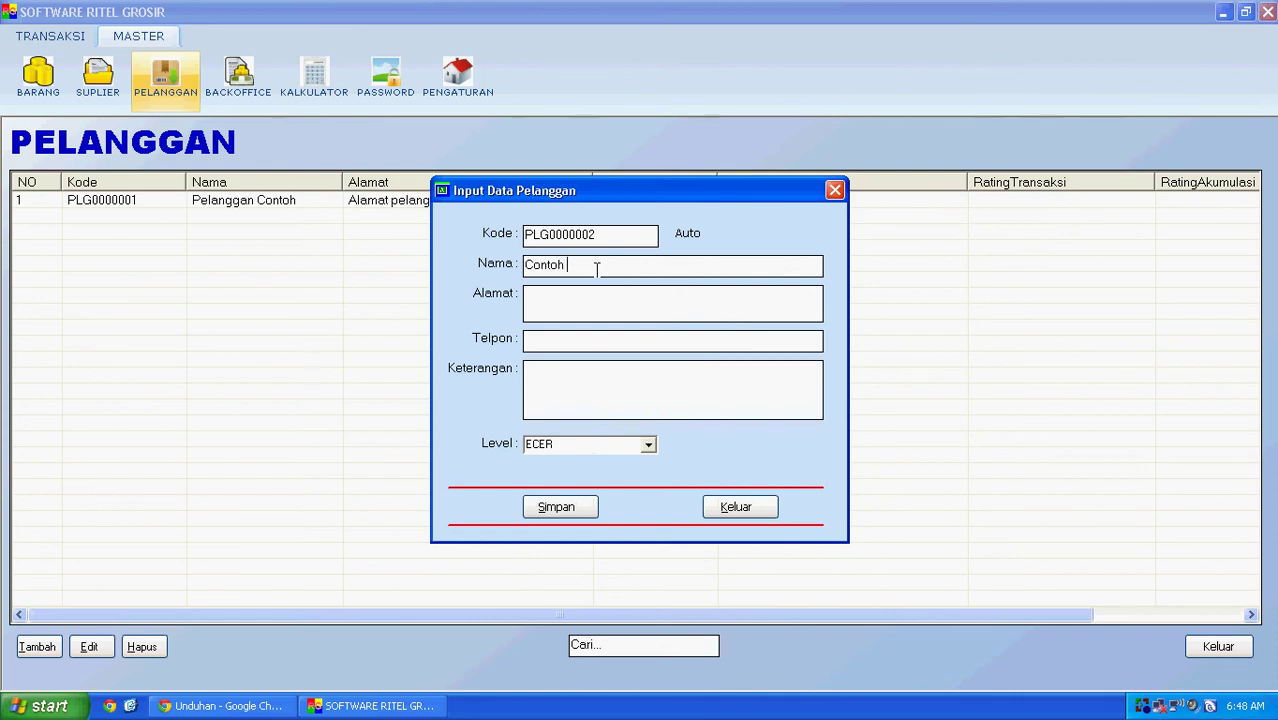
pyautogui.write('n Grosir')
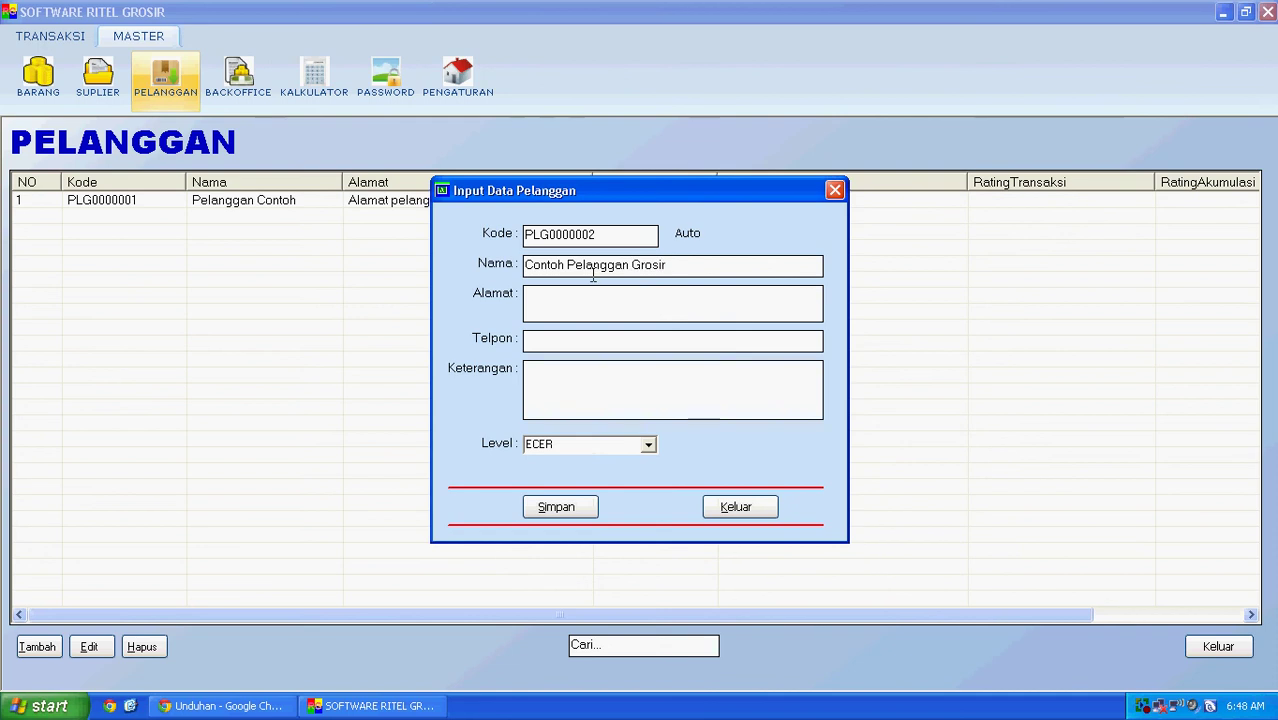
# Enter the sample address and the phone number for the new customer, and save the record.
pyautogui.click(585, 291)
pyautogui.write('Alamat contoh')
pyautogui.click(580, 338)
pyautogui.write('080000000')
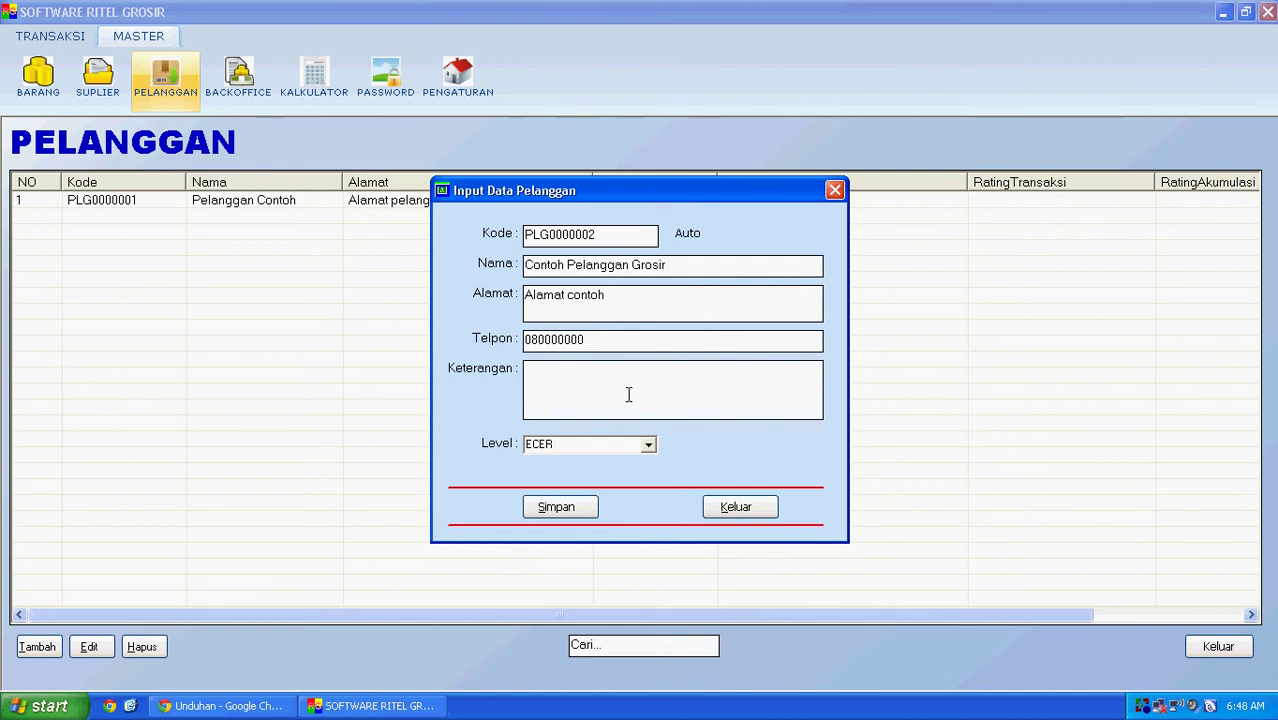
pyautogui.click(556, 506)
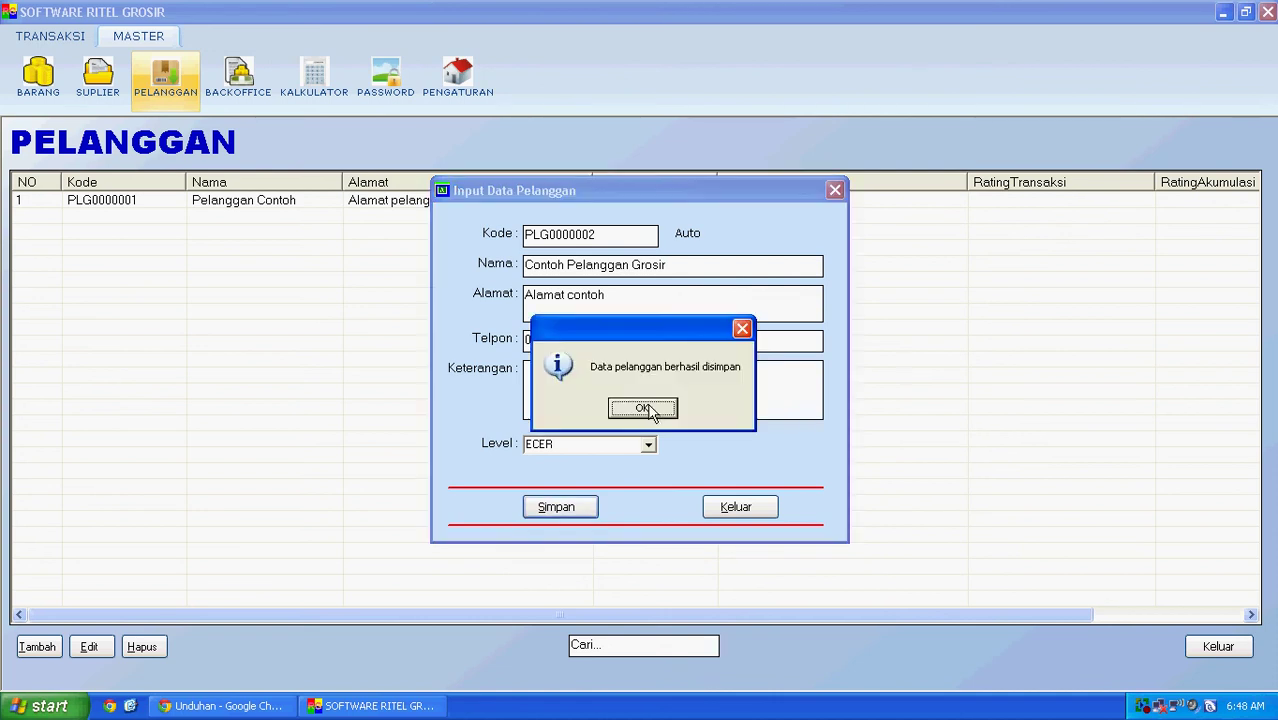
# Change the level of the new Contoh Pelanggan Grosir customer to GROSIR, save the record, and close the customer list.
pyautogui.click(654, 414)
pyautogui.click(348, 201)
pyautogui.doubleClick(348, 203)
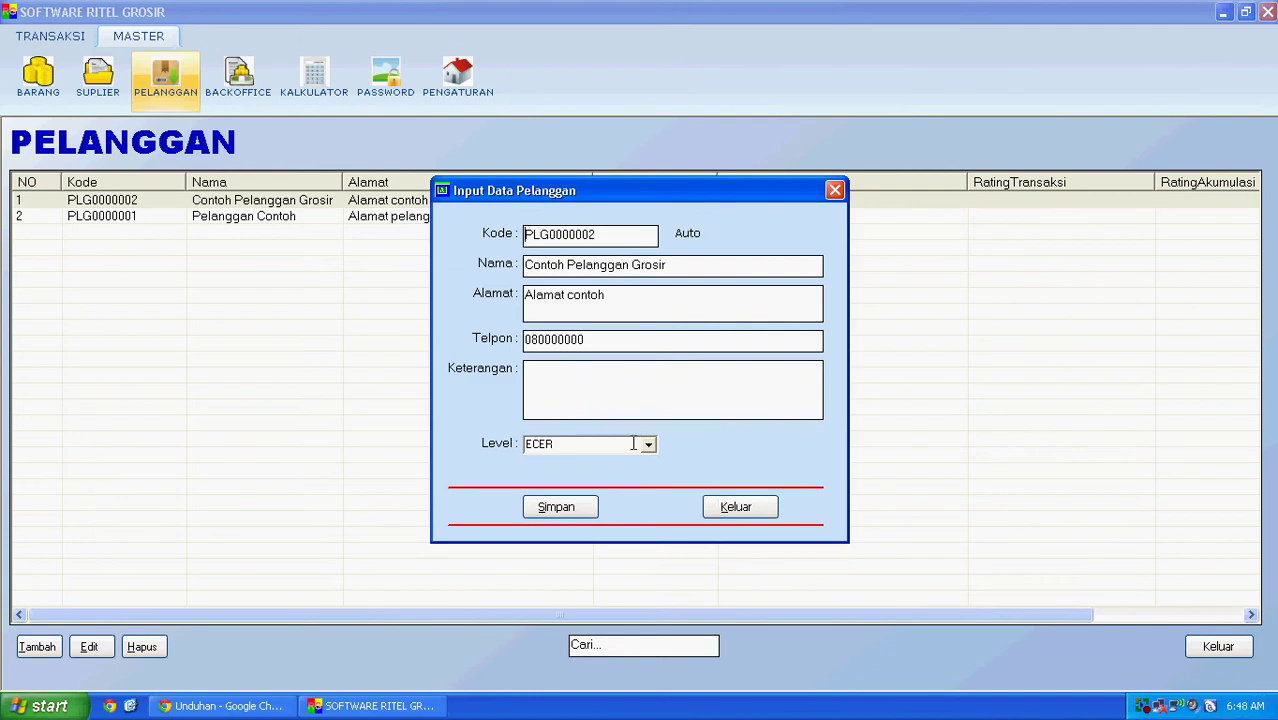
pyautogui.click(648, 444)
pyautogui.click(630, 468)
pyautogui.click(578, 509)
pyautogui.click(642, 409)
pyautogui.click(1218, 647)
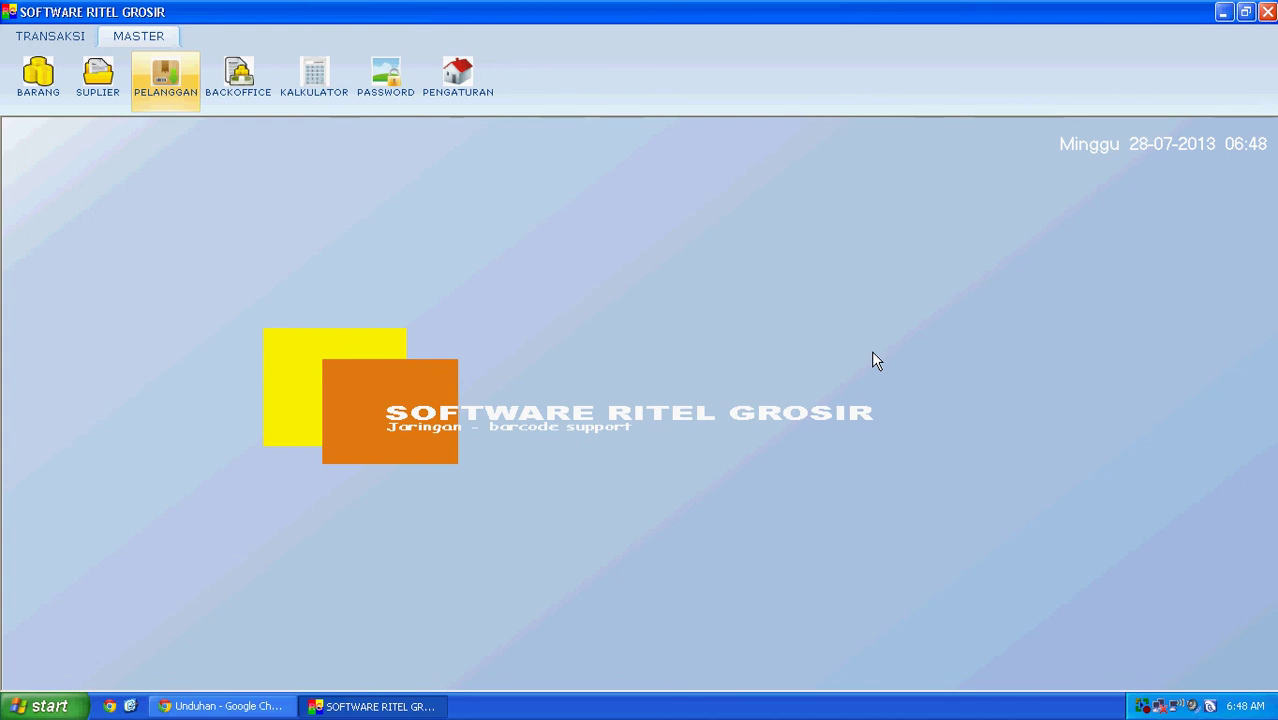
pyautogui.click(92, 36)
pyautogui.click(115, 86)
pyautogui.click(405, 227)
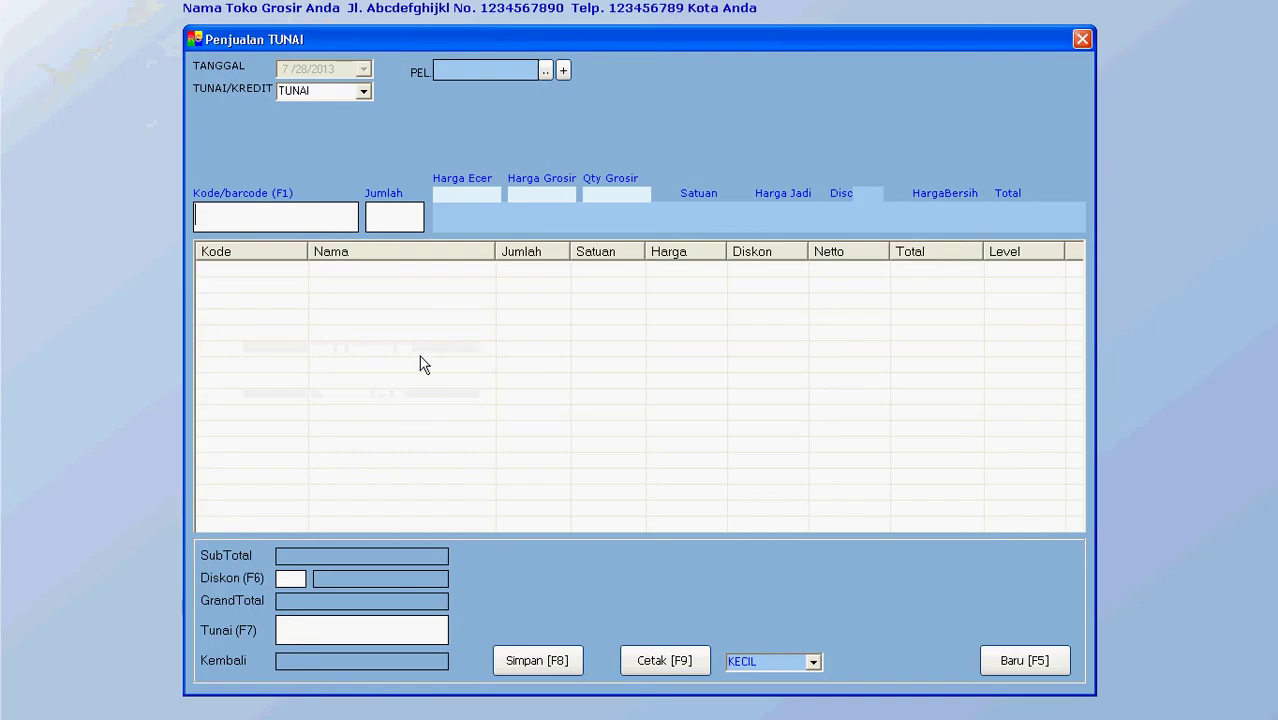
pyautogui.click(546, 70)
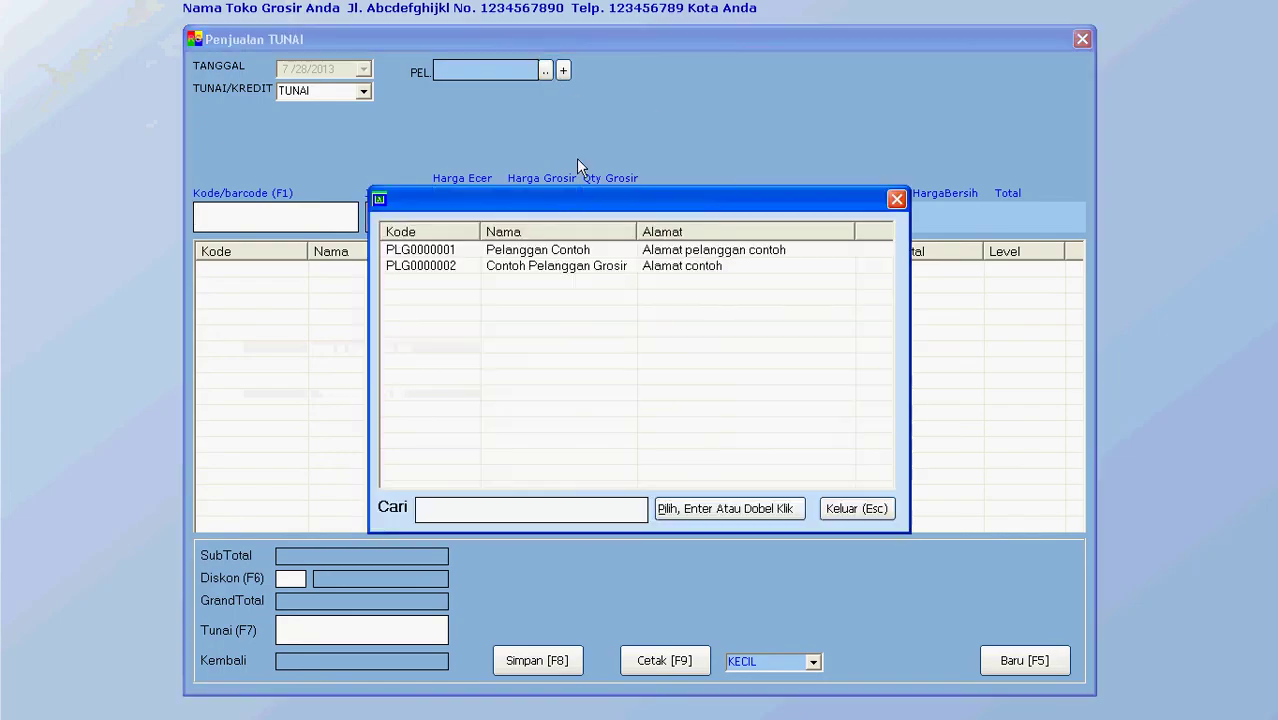
pyautogui.doubleClick(570, 266)
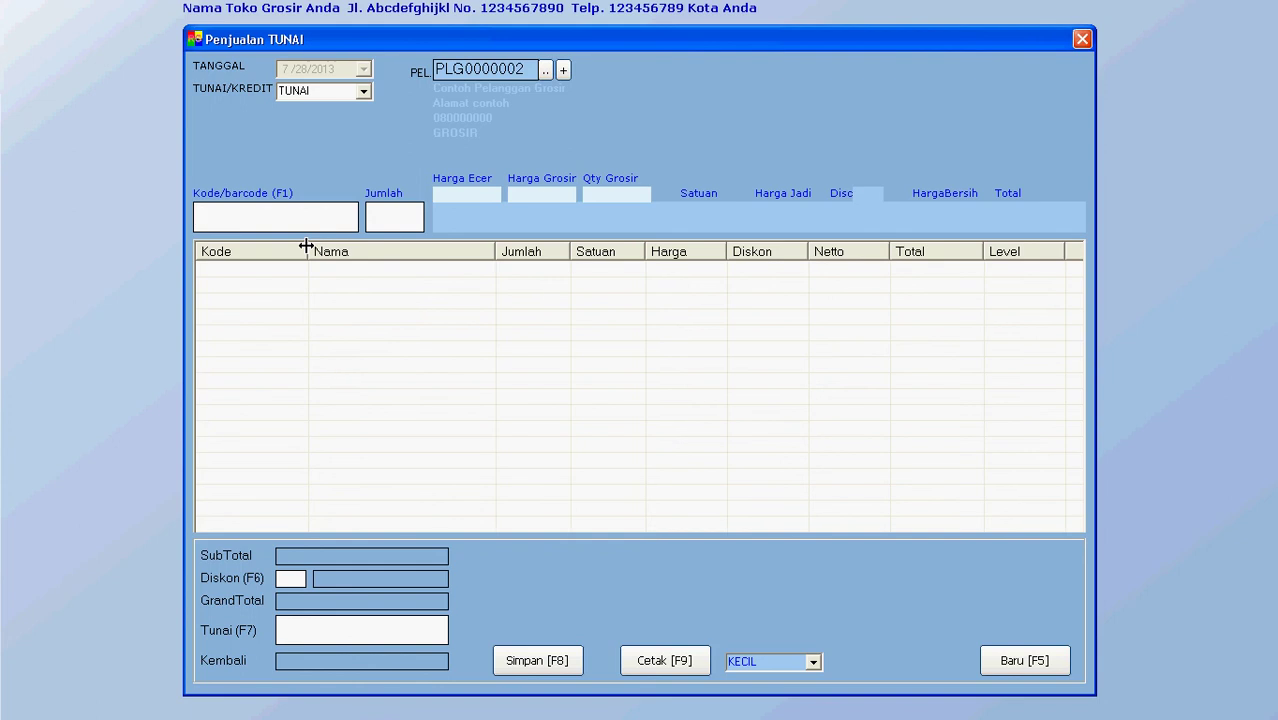
pyautogui.write('8993417212260')
pyautogui.press('Return')
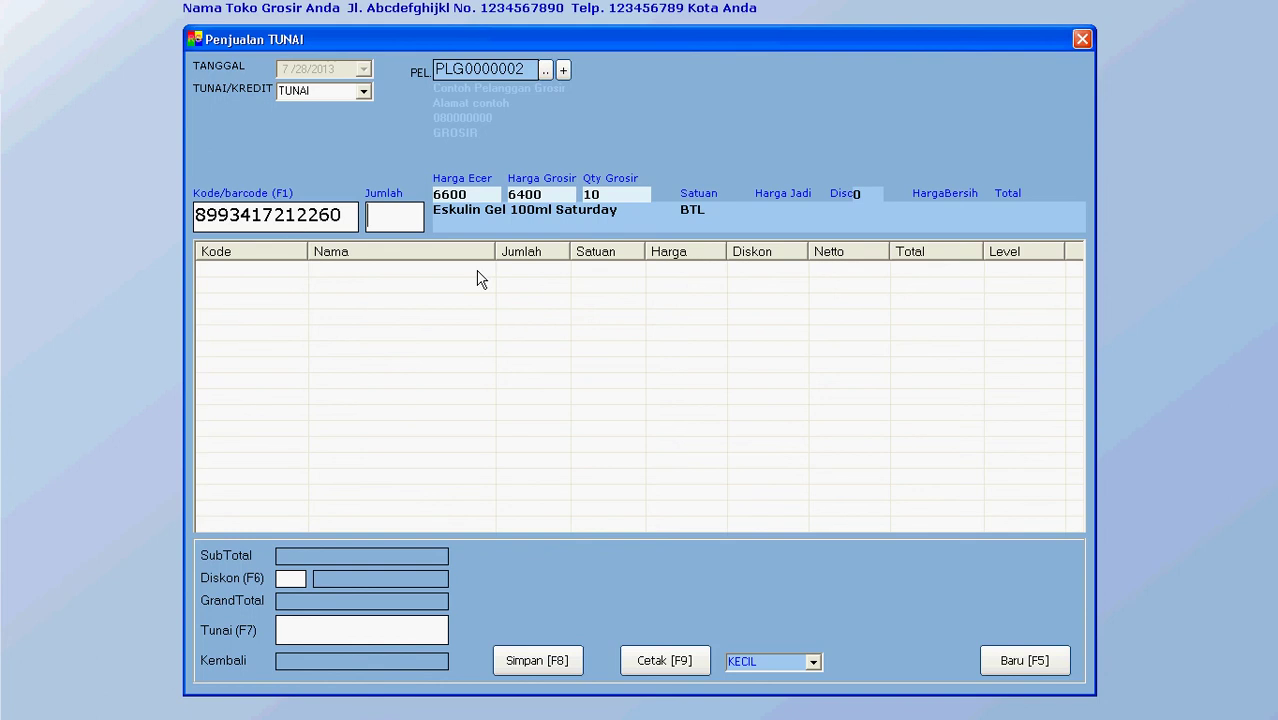
# Try the quantities 1, 10 and 20 for Eskulin Gel 100ml Saturday at the wholesale customer's level.
pyautogui.write('1')
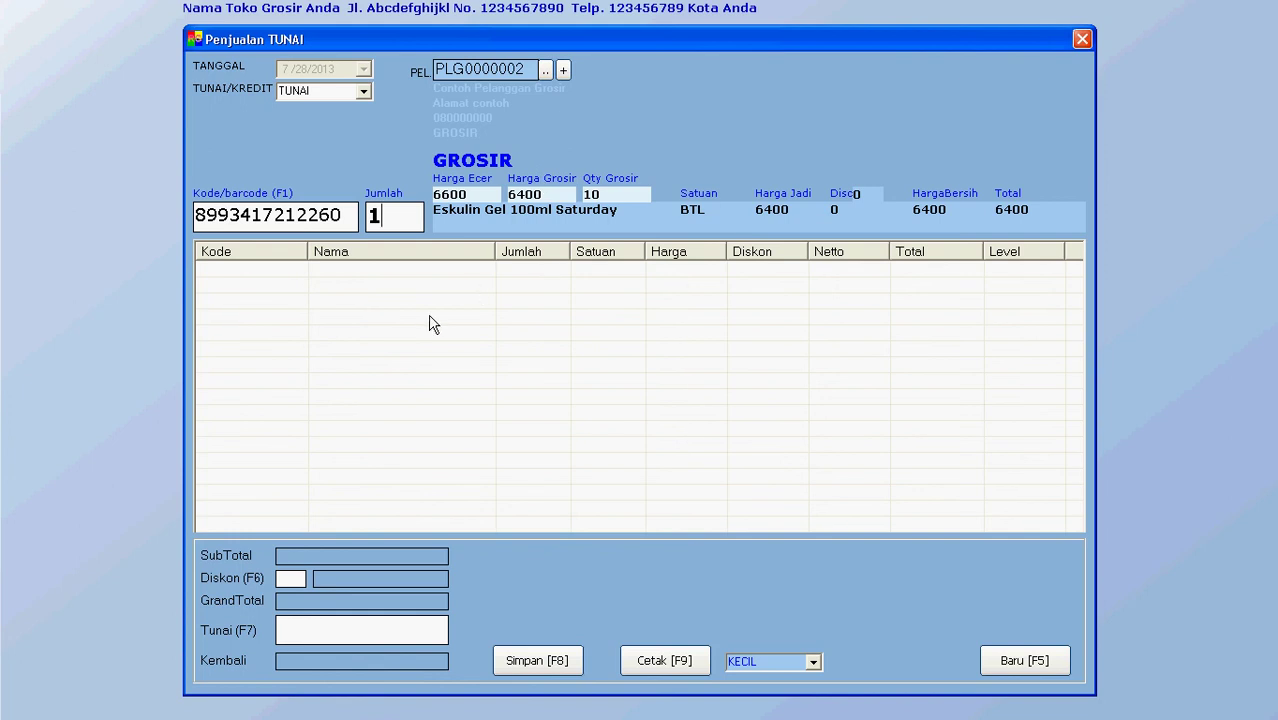
pyautogui.press('BackSpace')
pyautogui.write('10')
pyautogui.press('BackSpace')
pyautogui.press('BackSpace')
pyautogui.write('20')
pyautogui.press('BackSpace')
pyautogui.press('BackSpace')
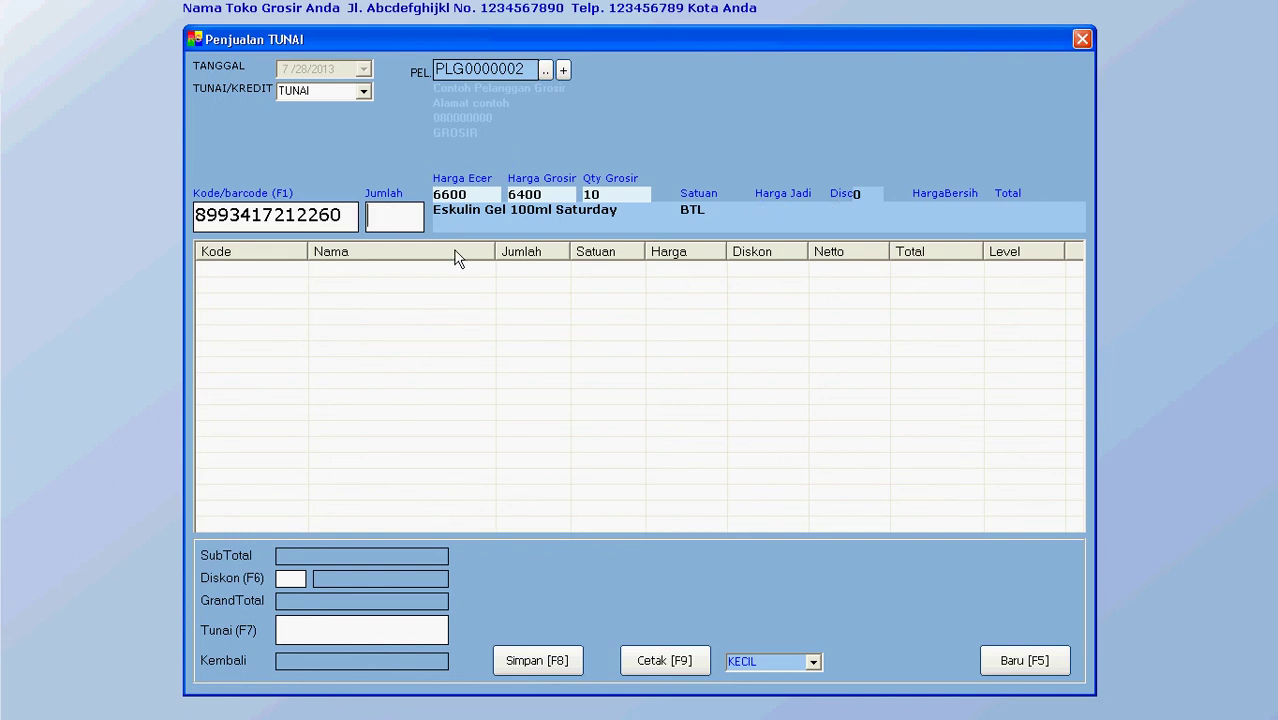
# Add Eskulin Gel 100ml Saturday to the sale with quantity 5, and dismiss the product search list.
pyautogui.write('5')
pyautogui.press('Return')
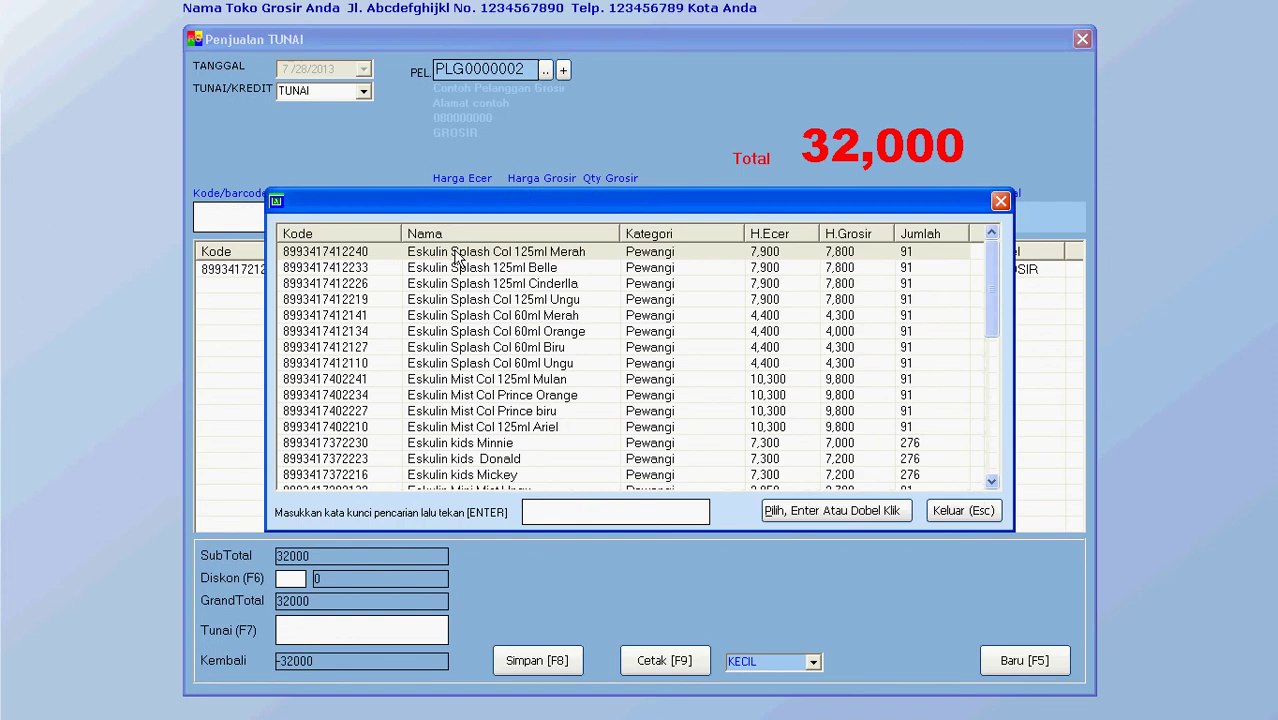
pyautogui.click(1000, 201)
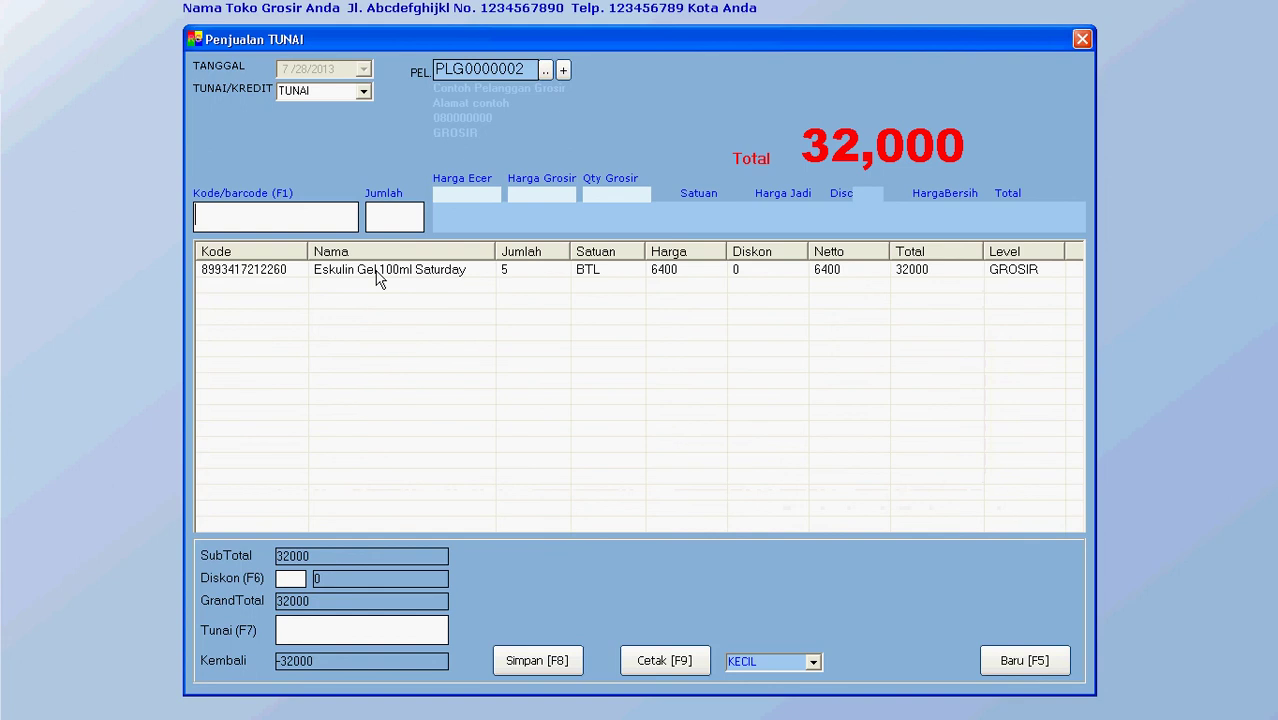
pyautogui.write('8993417212253')
pyautogui.press('Return')
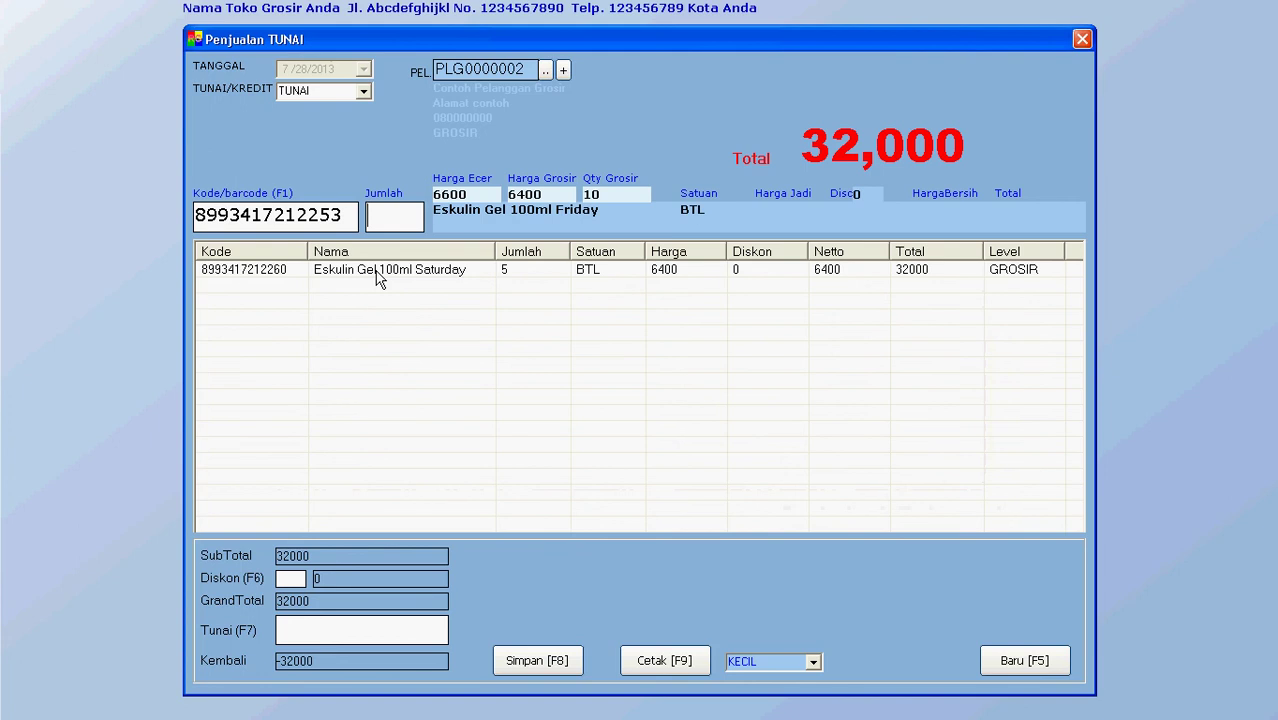
pyautogui.write('2')
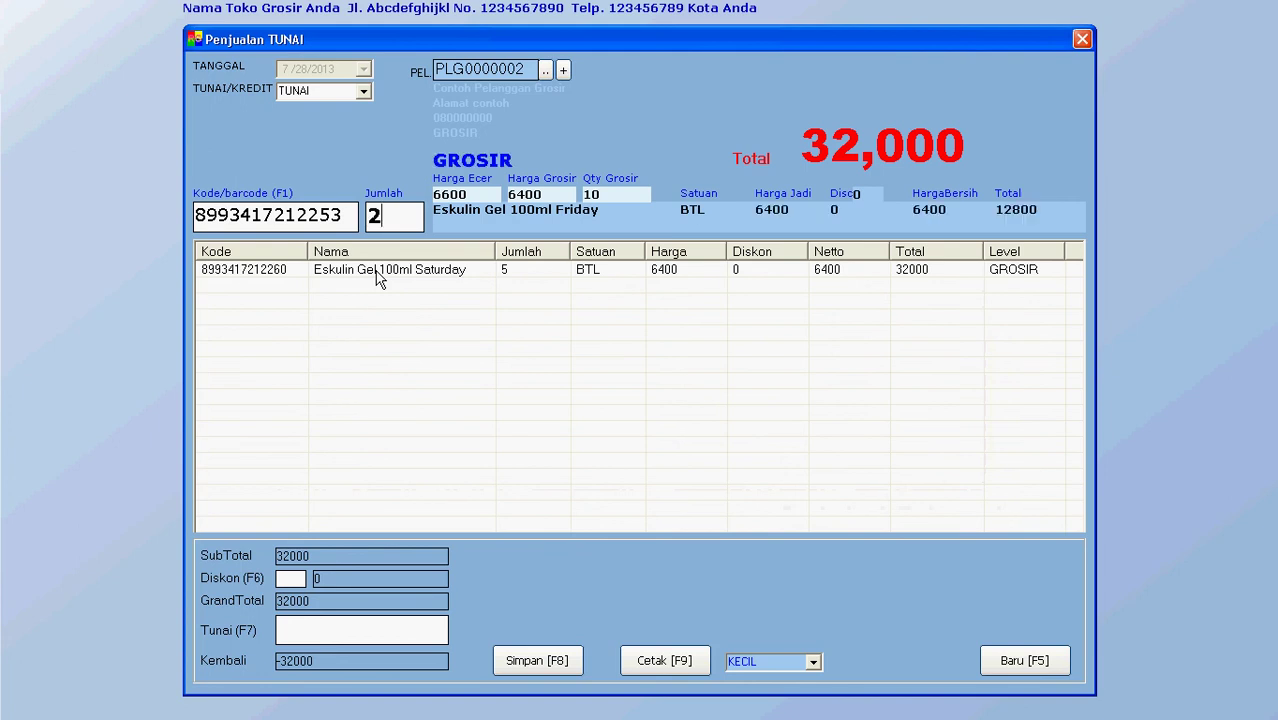
pyautogui.press('Return')
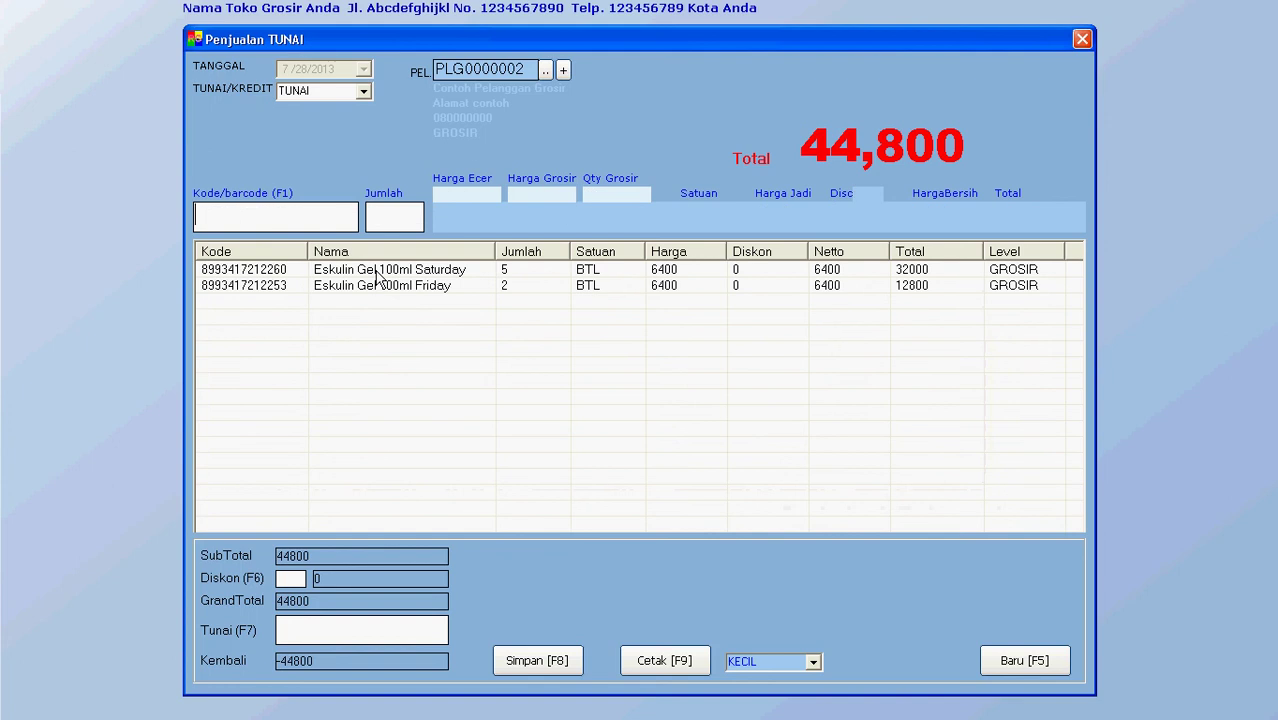
# Enter a cash payment of 50000, save the wholesale sale, and close the cashier form.
pyautogui.click(405, 630)
pyautogui.write('50000')
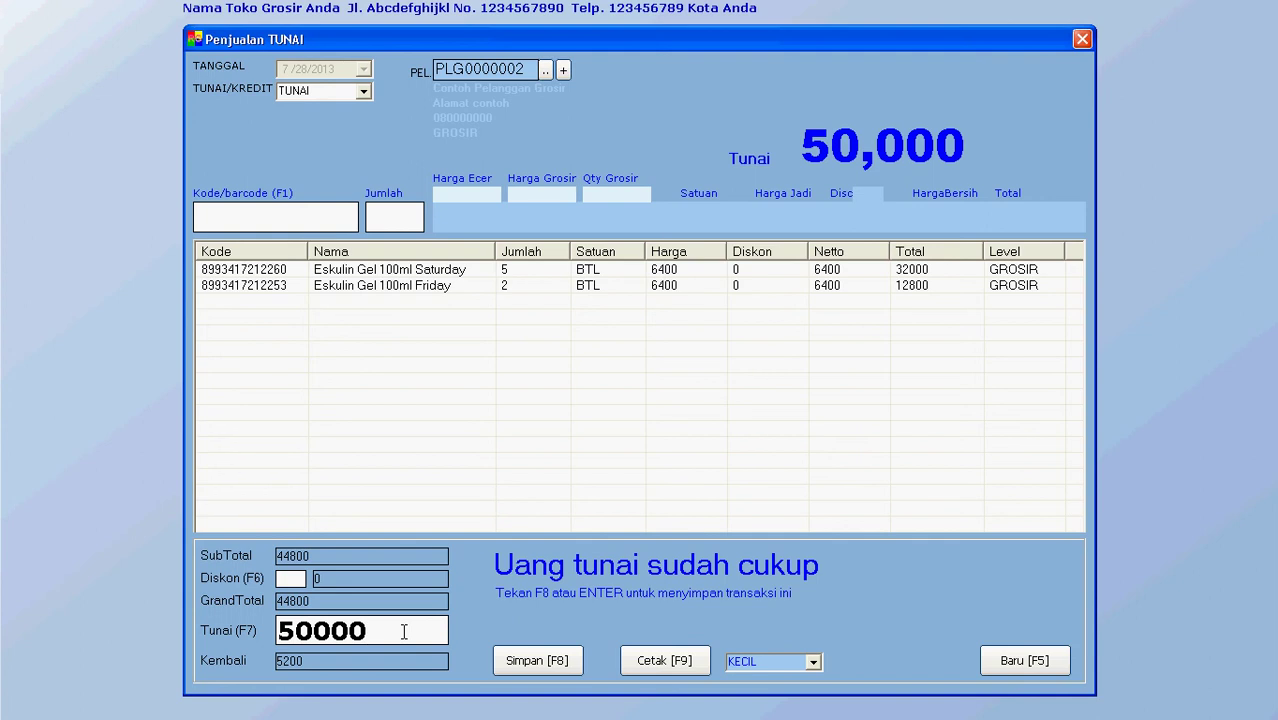
pyautogui.click(538, 663)
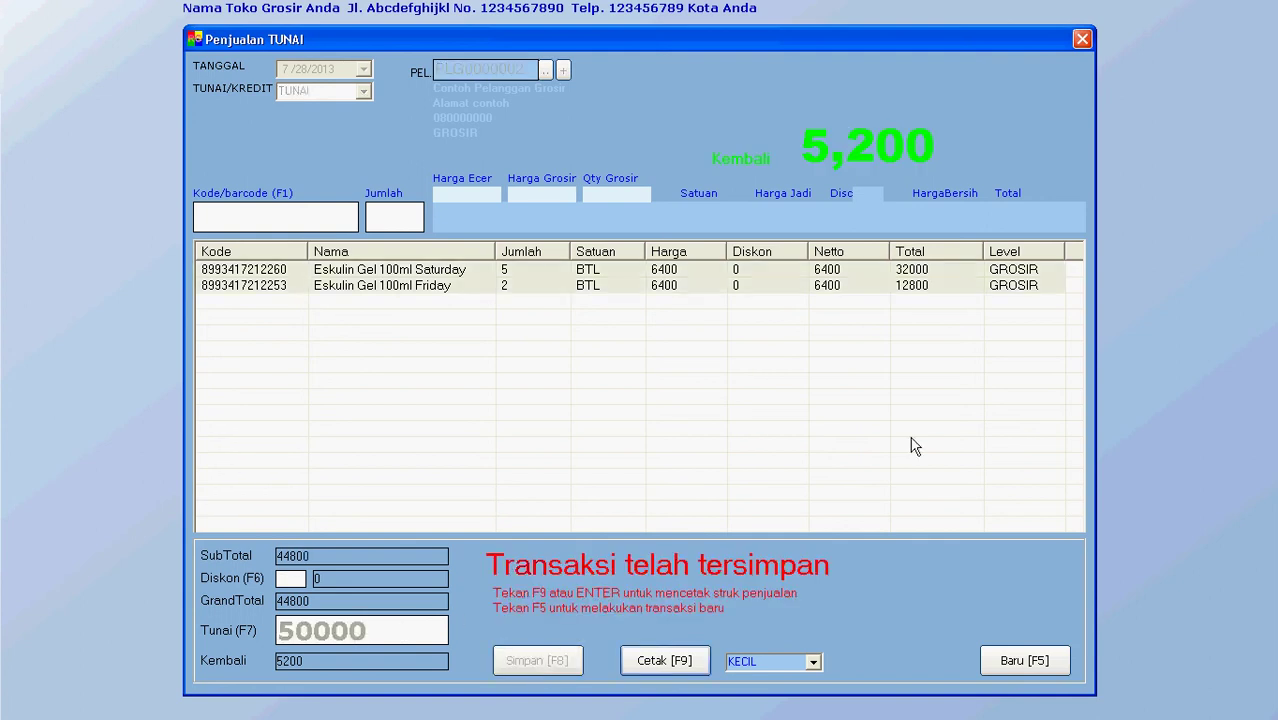
pyautogui.click(1081, 39)
# View the saved sale from Tabel Penjualan in the cashier form, and close it.
pyautogui.click(406, 272)
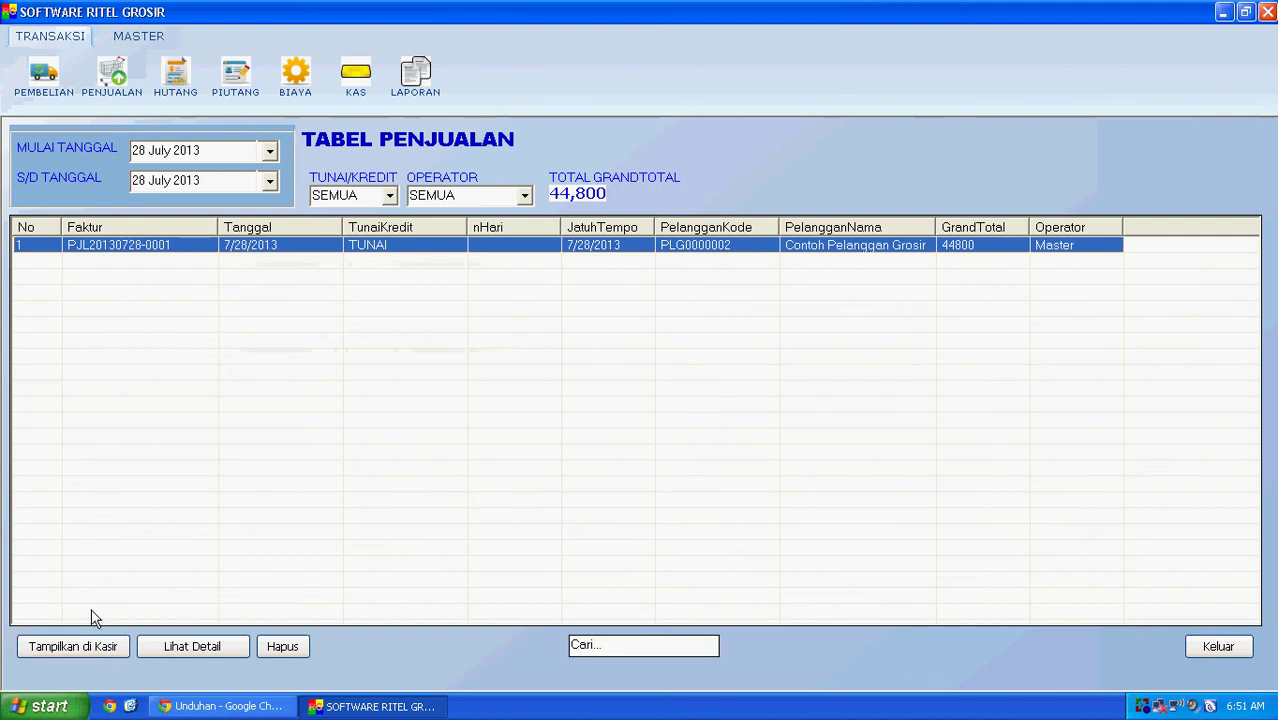
pyautogui.click(75, 650)
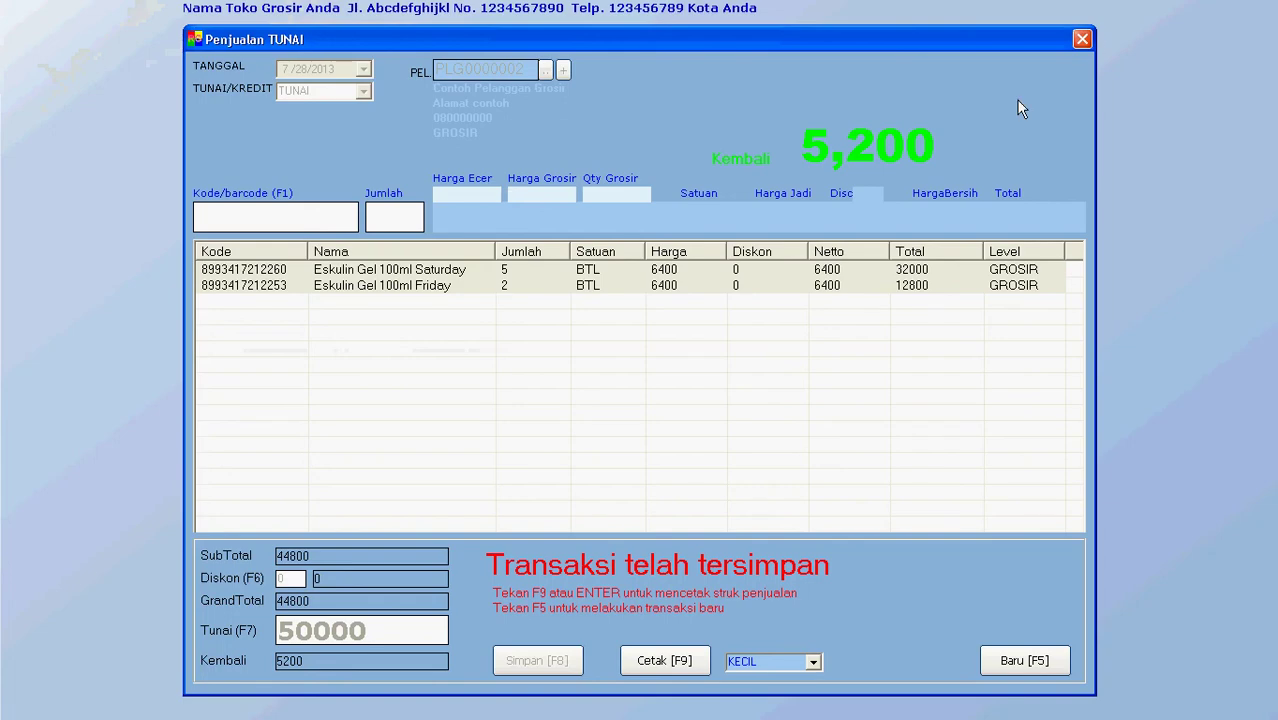
pyautogui.click(1018, 104)
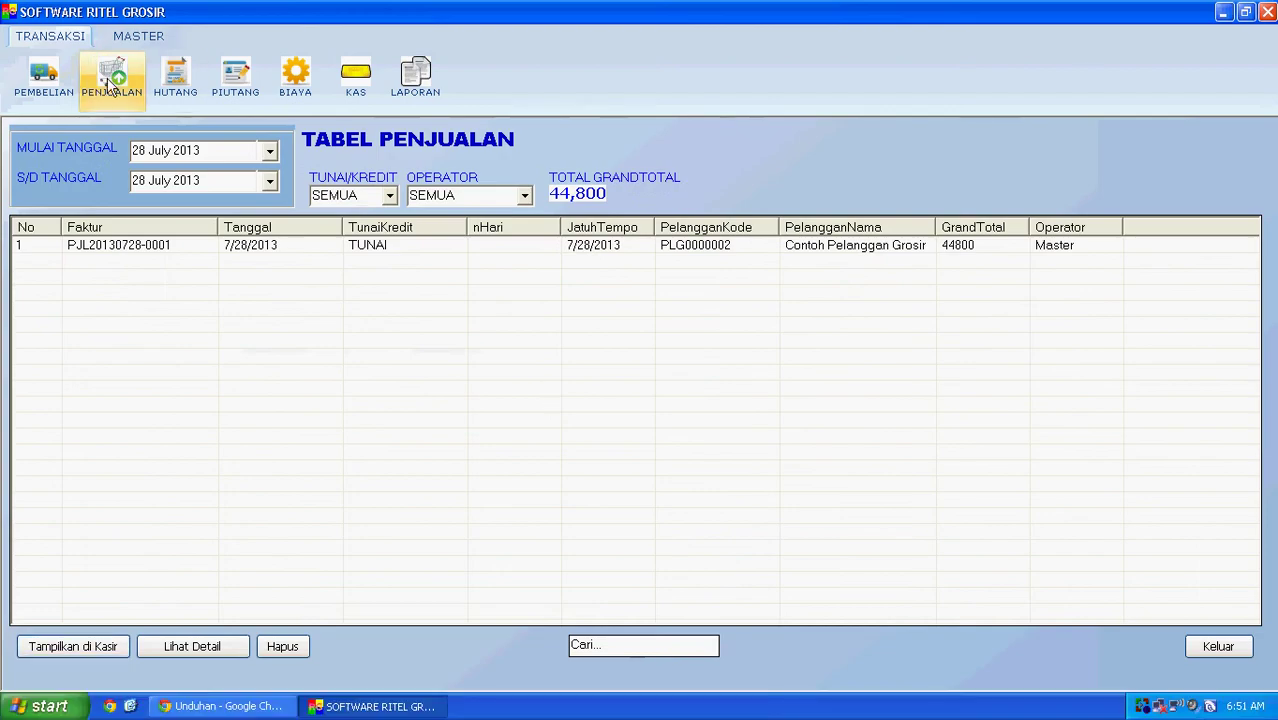
pyautogui.click(111, 75)
pyautogui.click(300, 233)
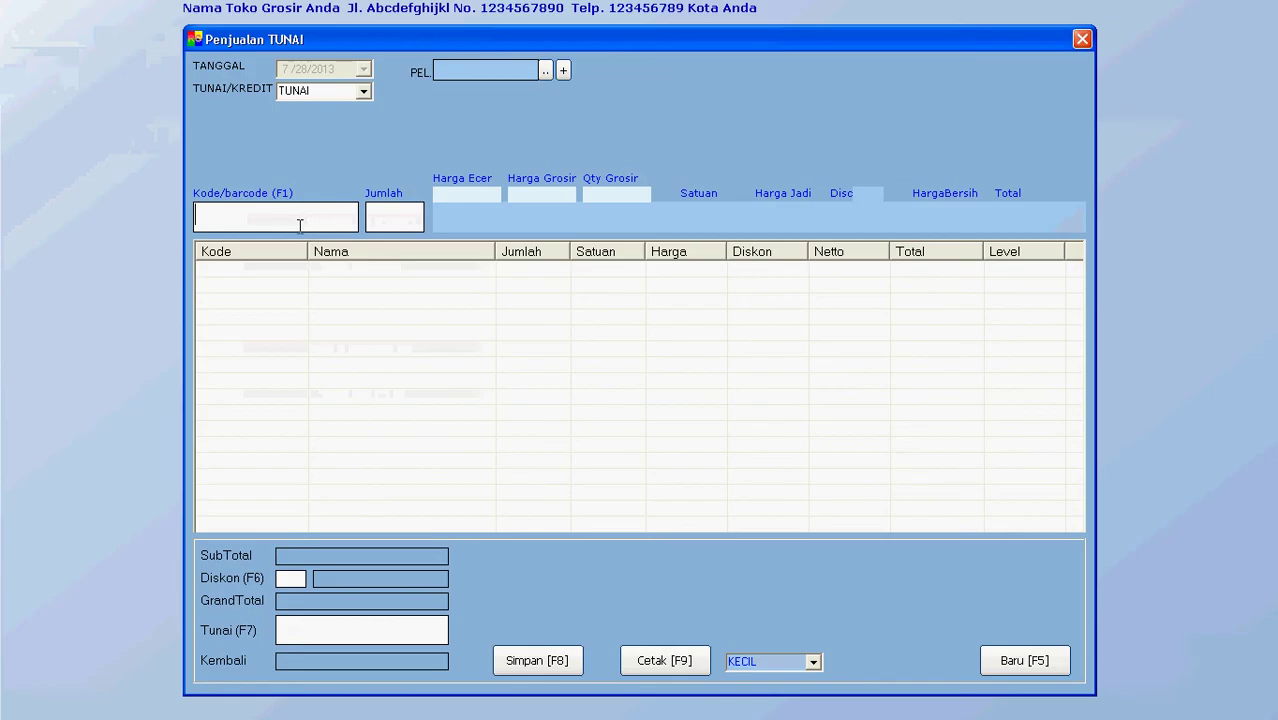
pyautogui.click(546, 71)
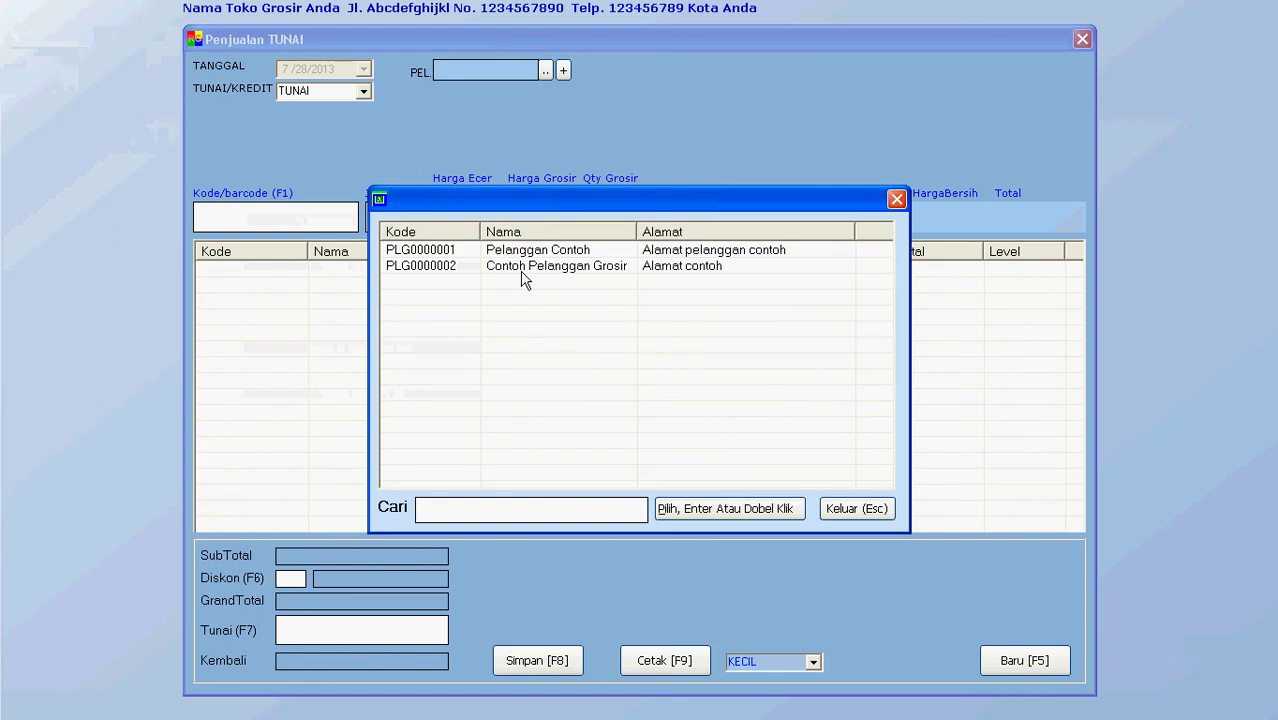
pyautogui.doubleClick(522, 250)
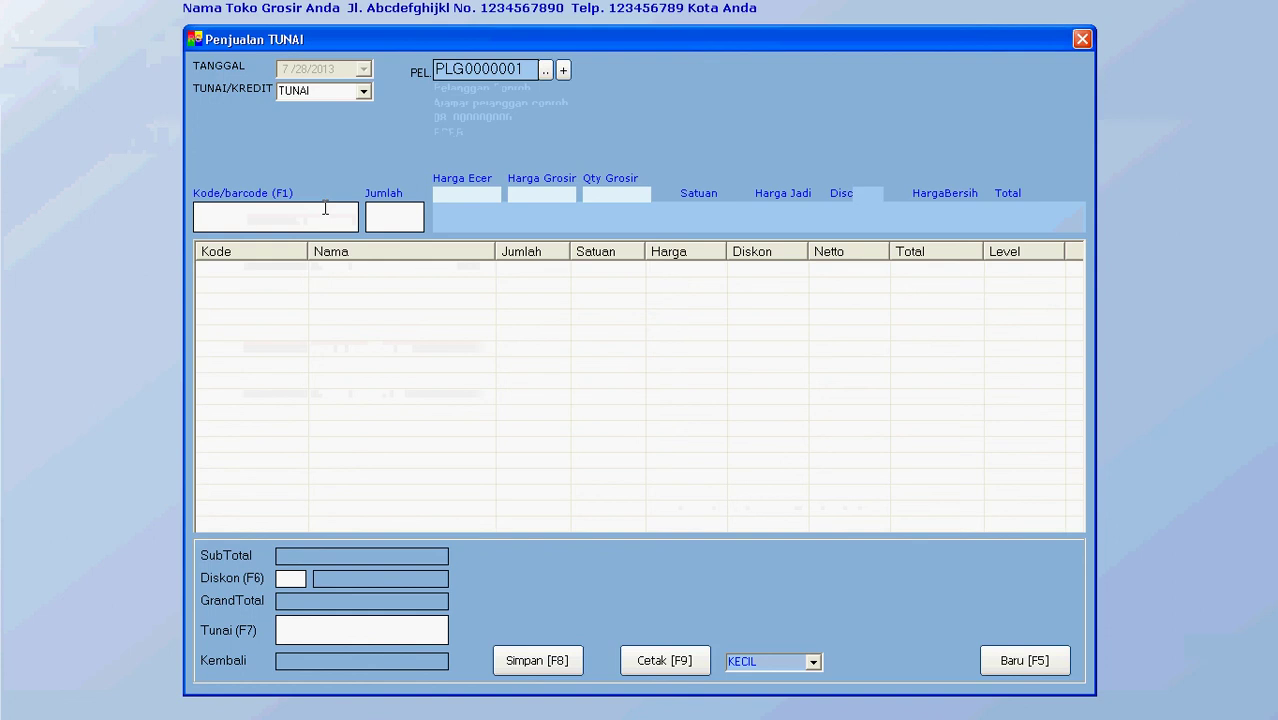
pyautogui.write('8993417212260')
pyautogui.press('Return')
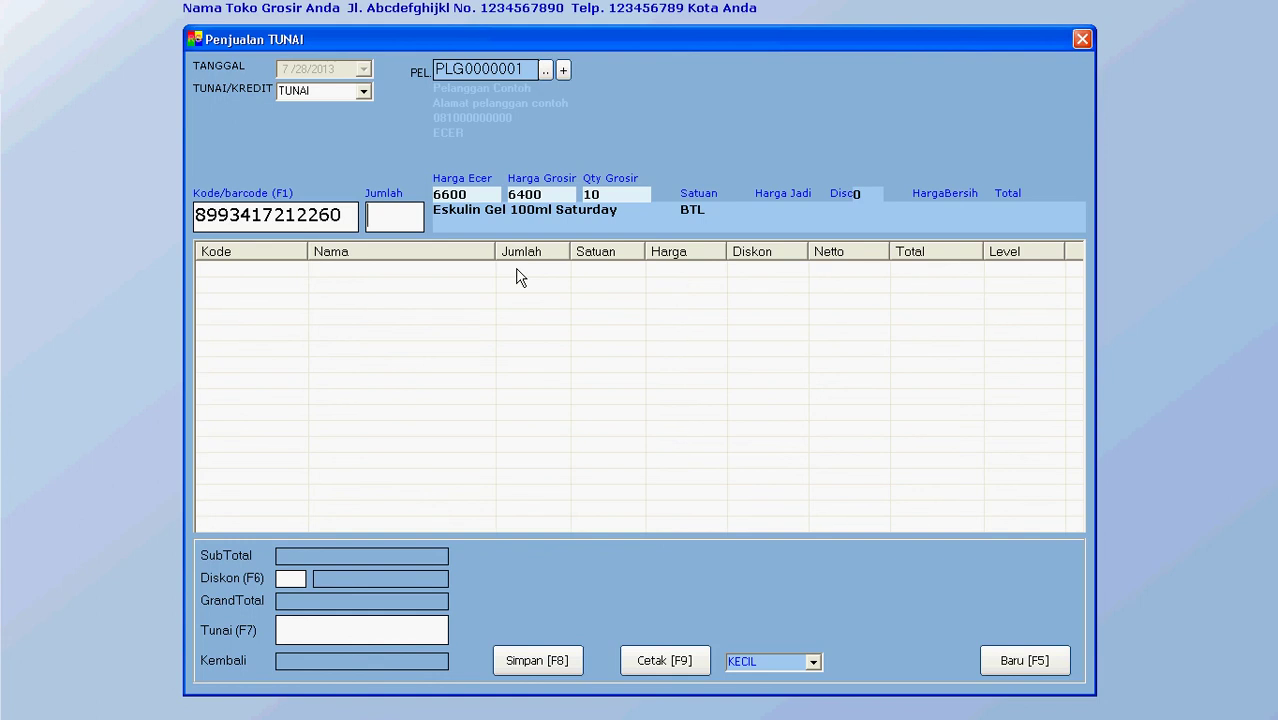
# Try the quantities 1, 5, 10 and 20 for Eskulin Gel 100ml Saturday at the retail customer's level.
pyautogui.write('1')
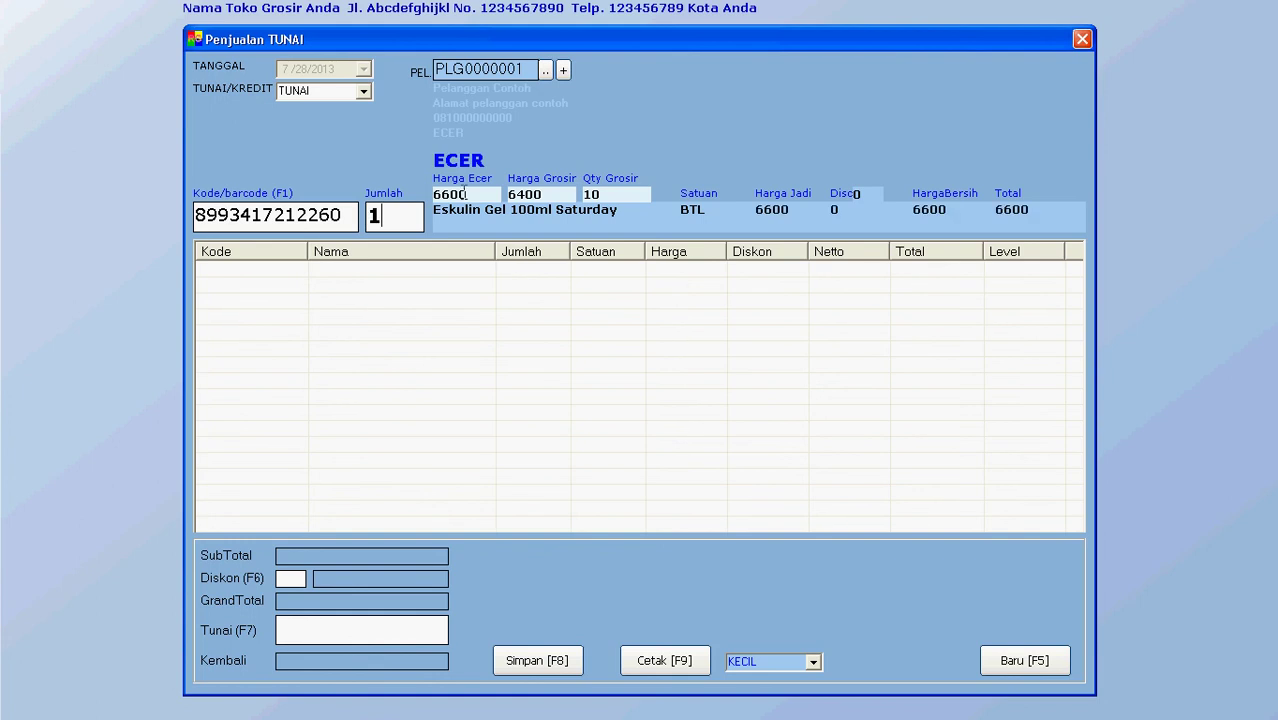
pyautogui.press('BackSpace')
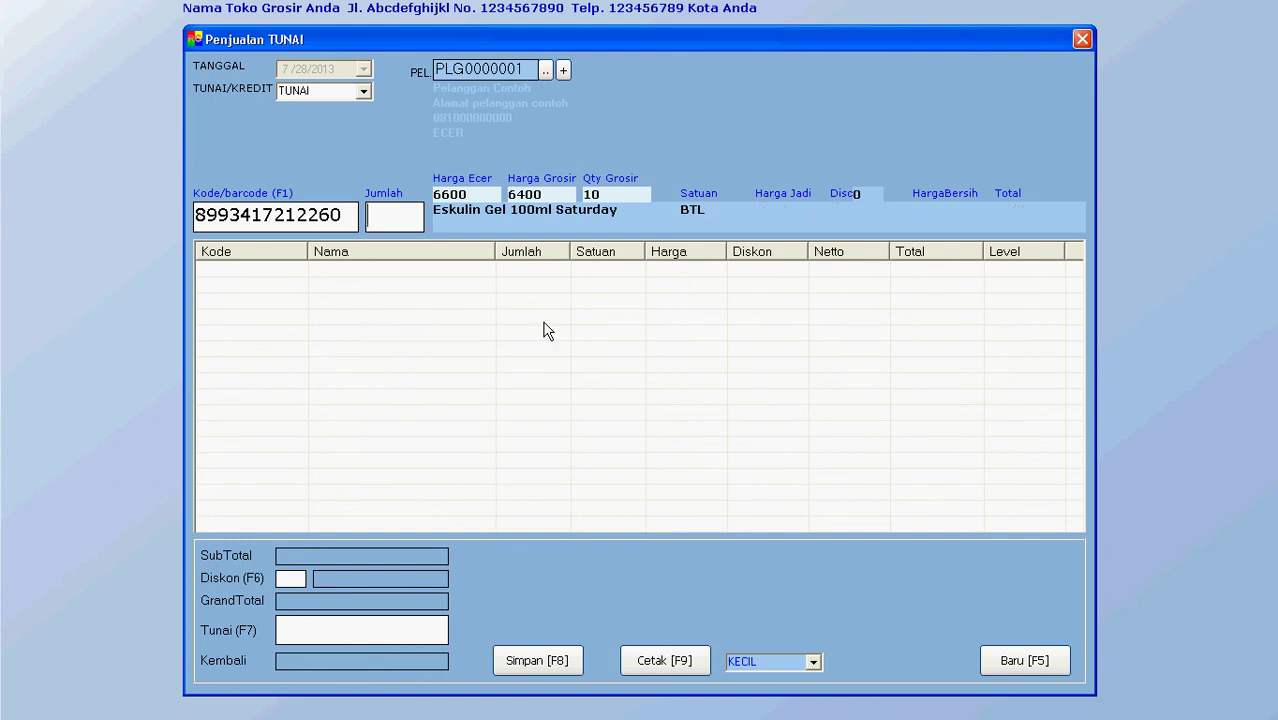
pyautogui.write('5')
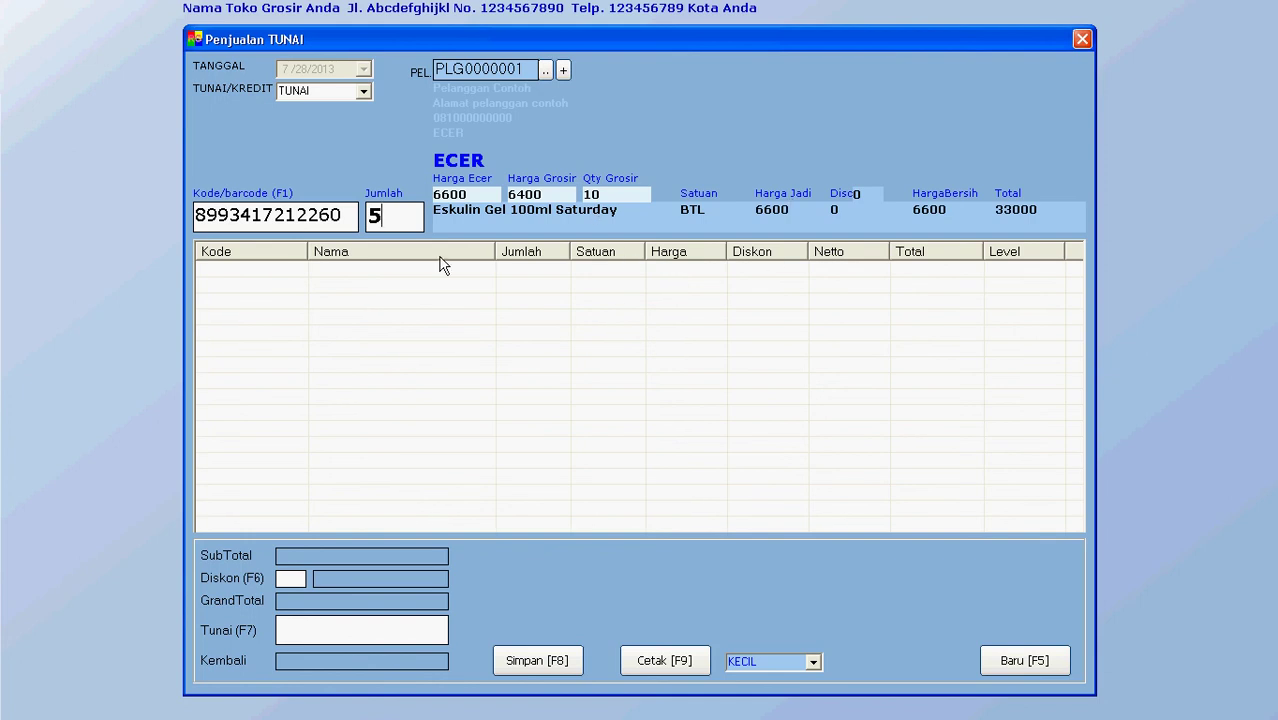
pyautogui.press('BackSpace')
pyautogui.write('10')
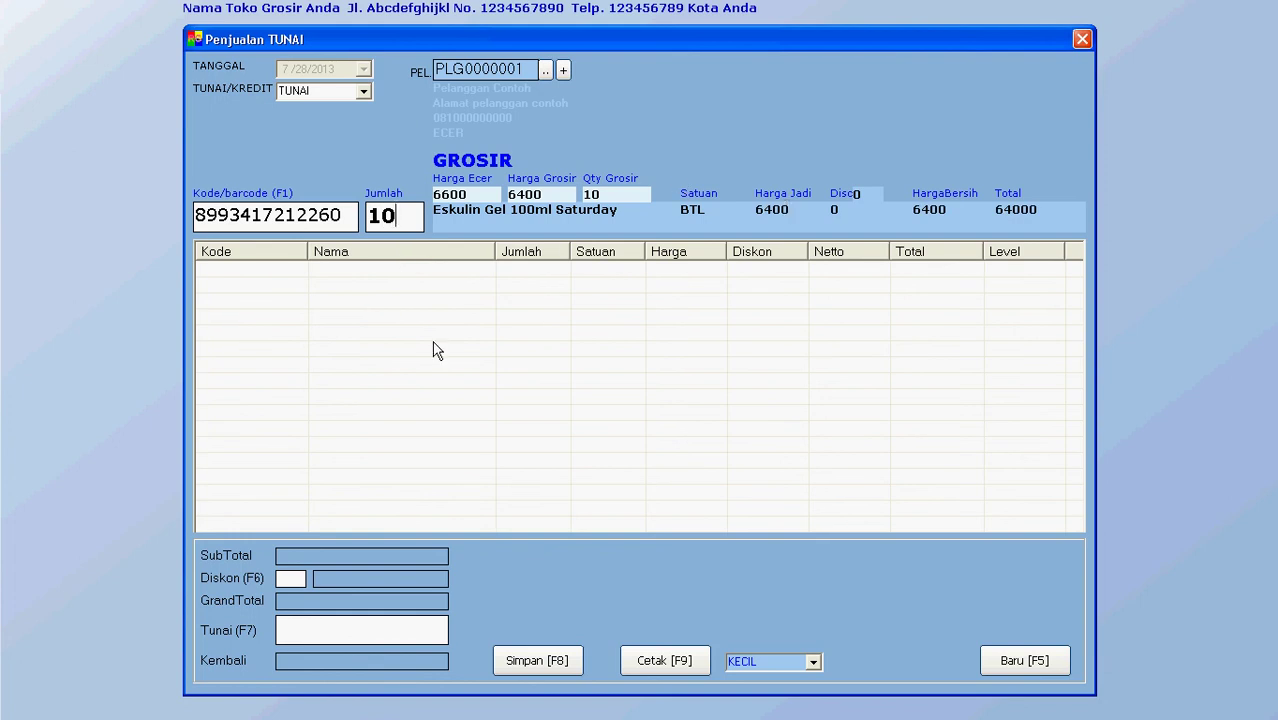
pyautogui.press('BackSpace')
pyautogui.press('BackSpace')
pyautogui.write('20')
pyautogui.press('BackSpace')
pyautogui.press('BackSpace')
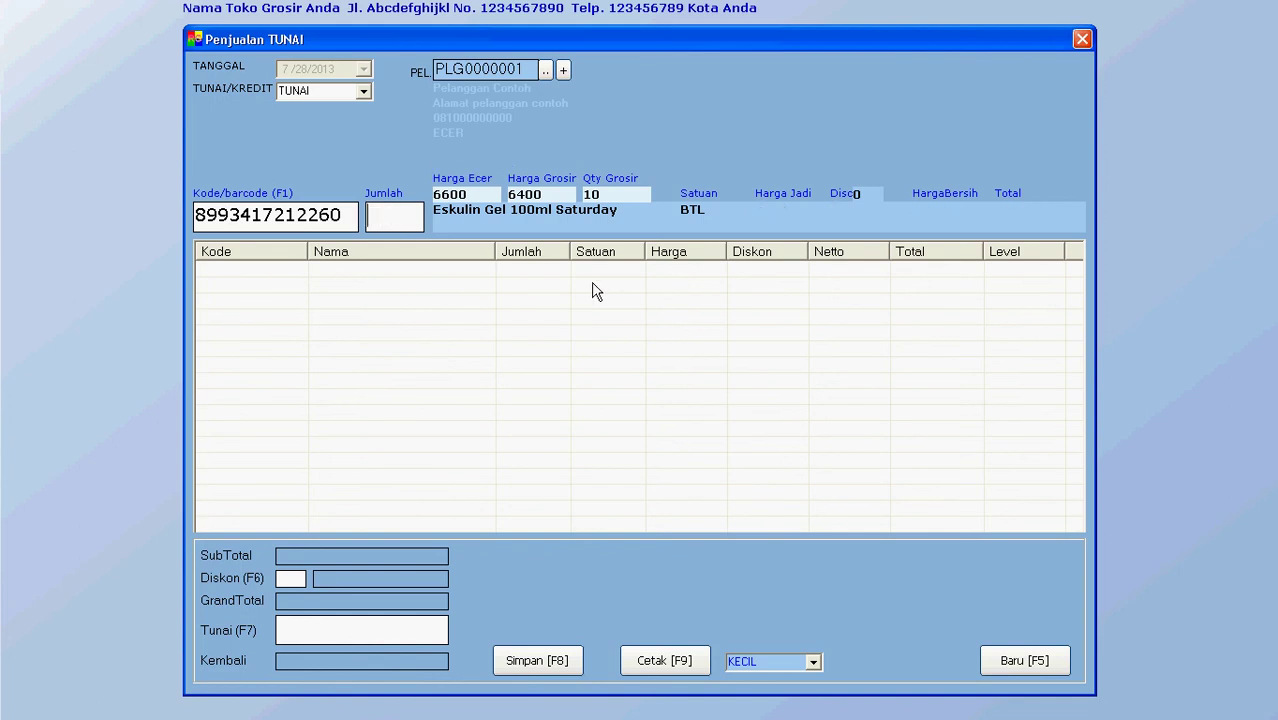
# Complete and save the retail sale with 5 units of Eskulin Gel 100ml Saturday and a cash payment of 35000.
pyautogui.write('5')
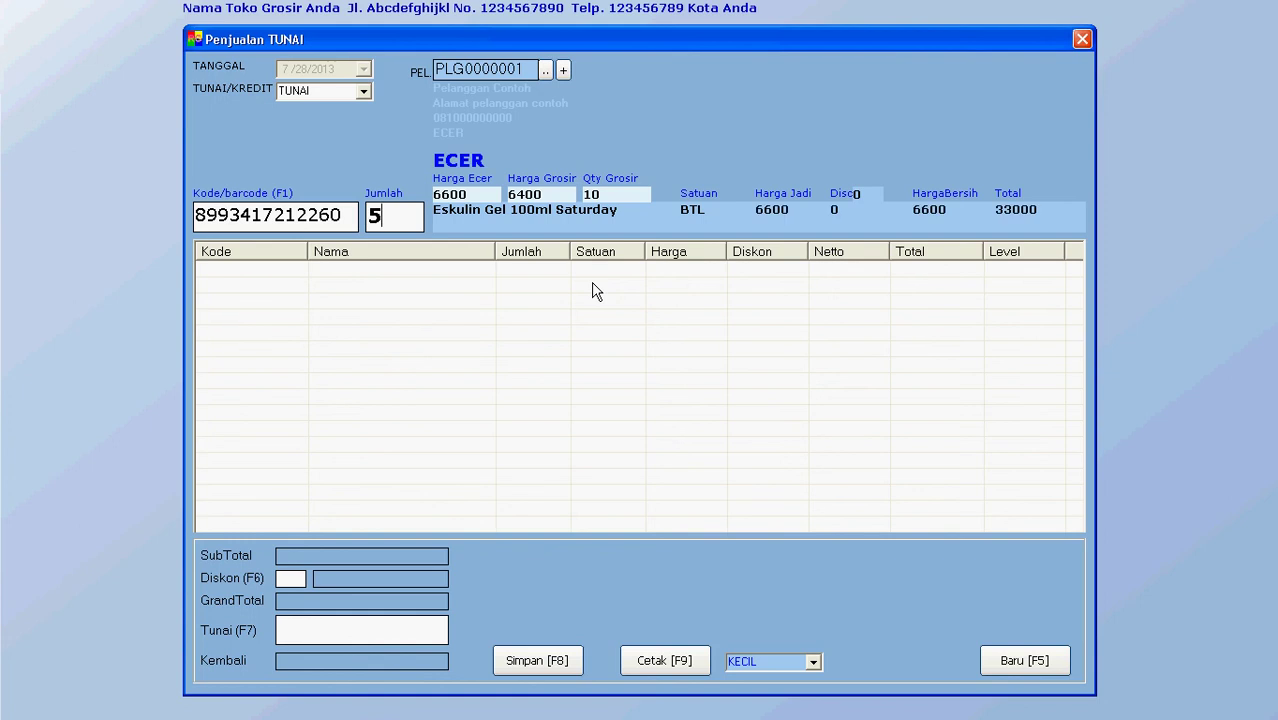
pyautogui.press('Return')
pyautogui.click(314, 636)
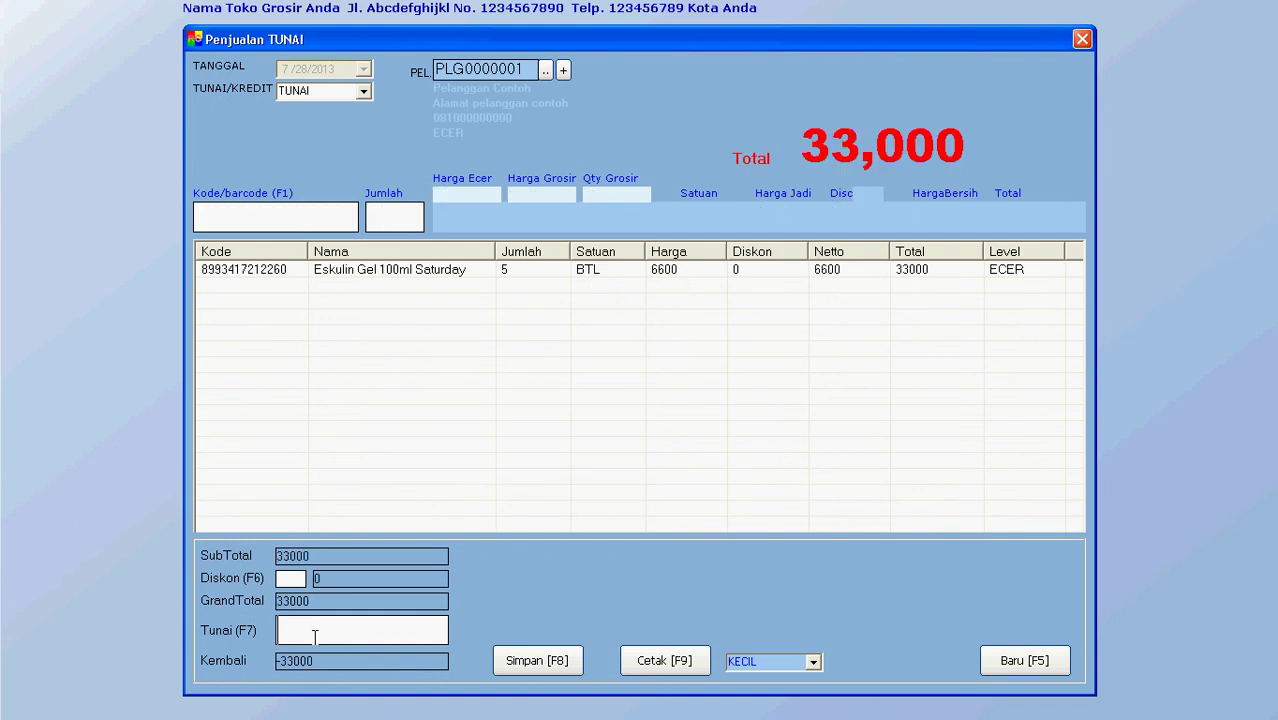
pyautogui.write('3')
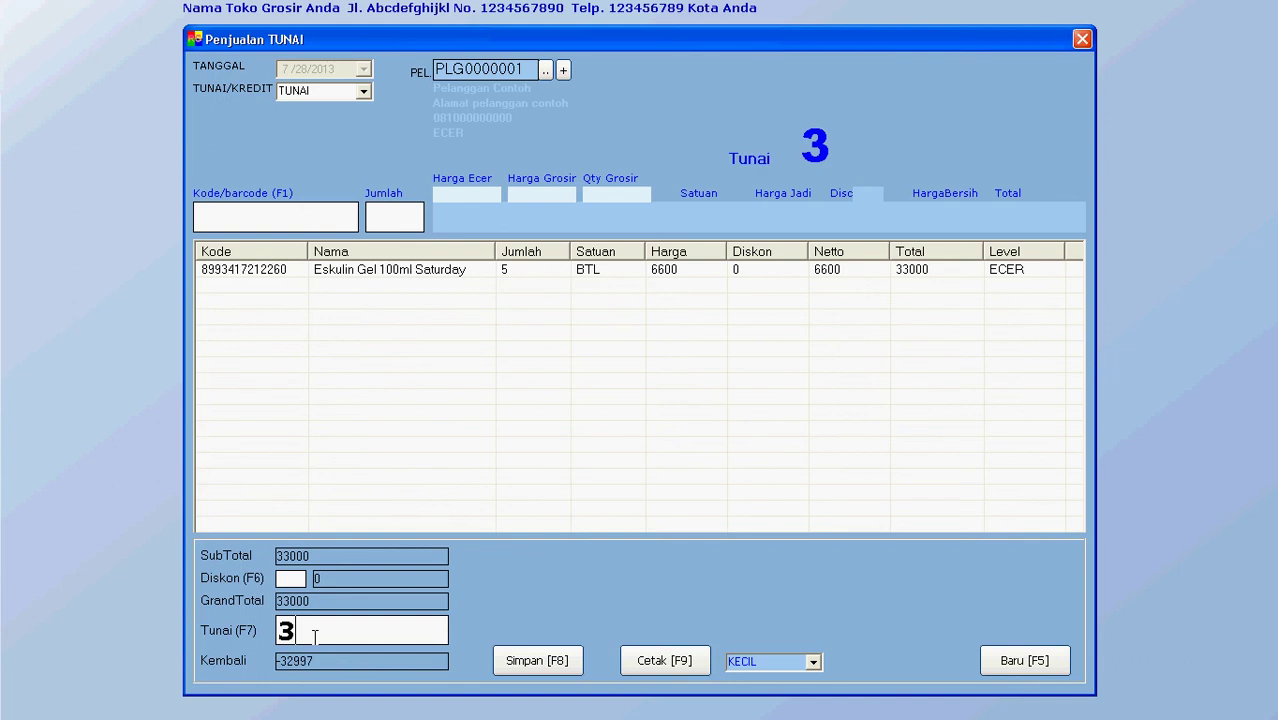
pyautogui.write('5000')
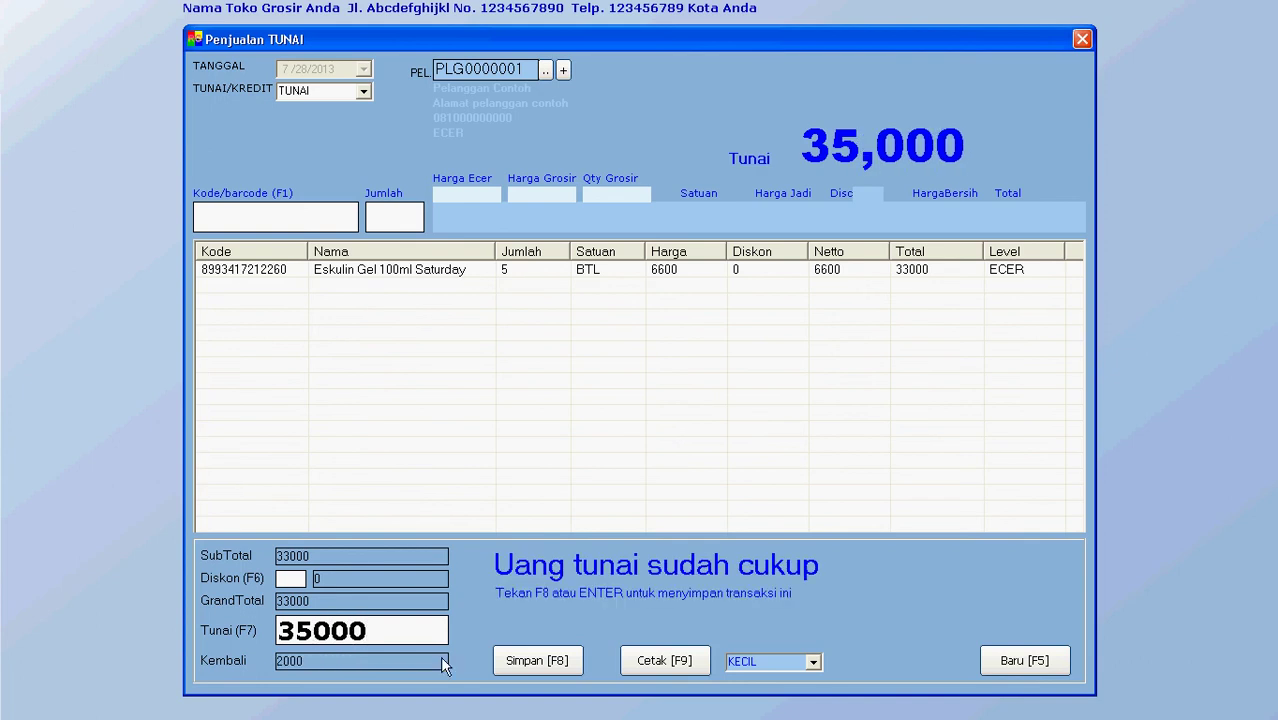
pyautogui.click(551, 668)
pyautogui.click(1081, 39)
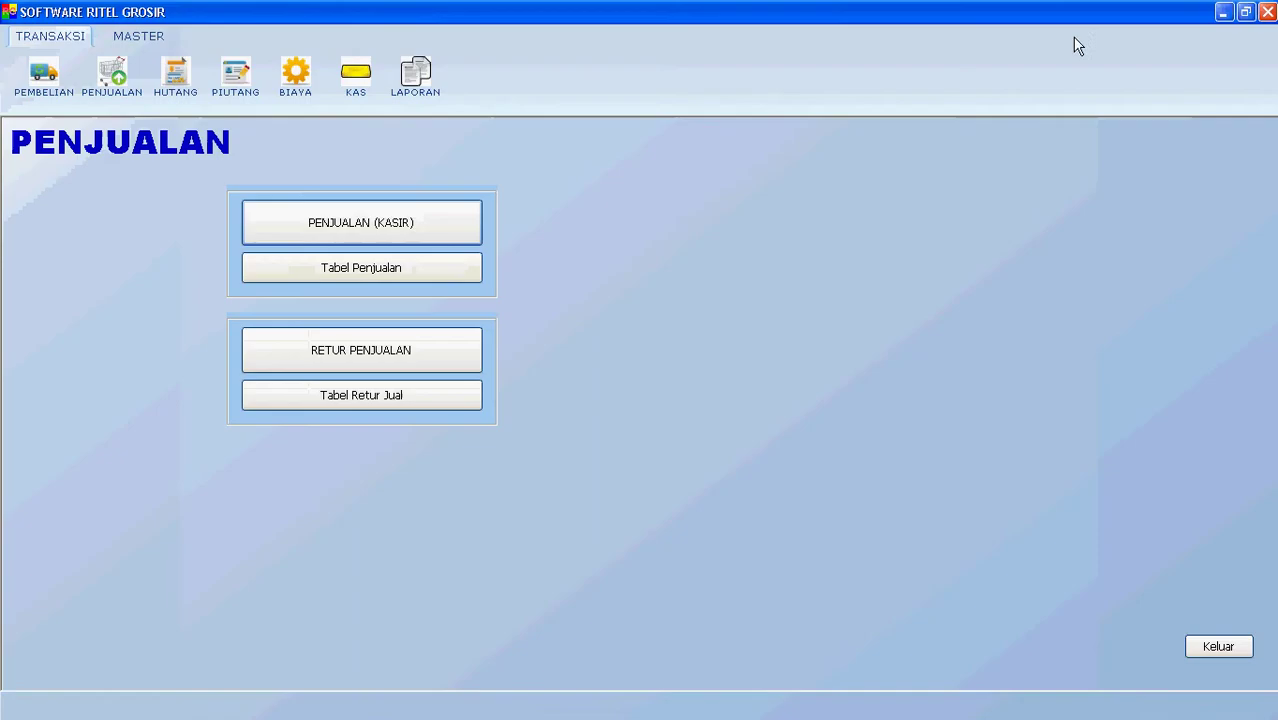
# Leave the sales module and open the PENGATURAN settings page.
pyautogui.click(138, 36)
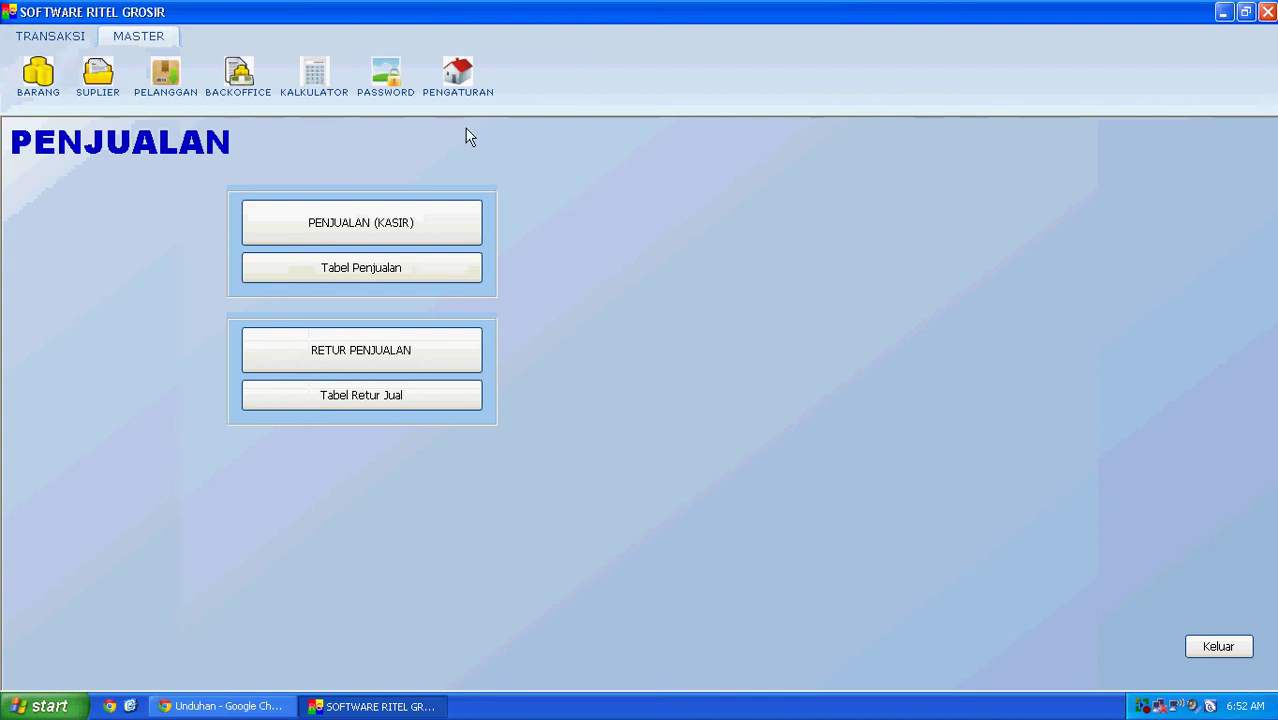
pyautogui.click(1200, 647)
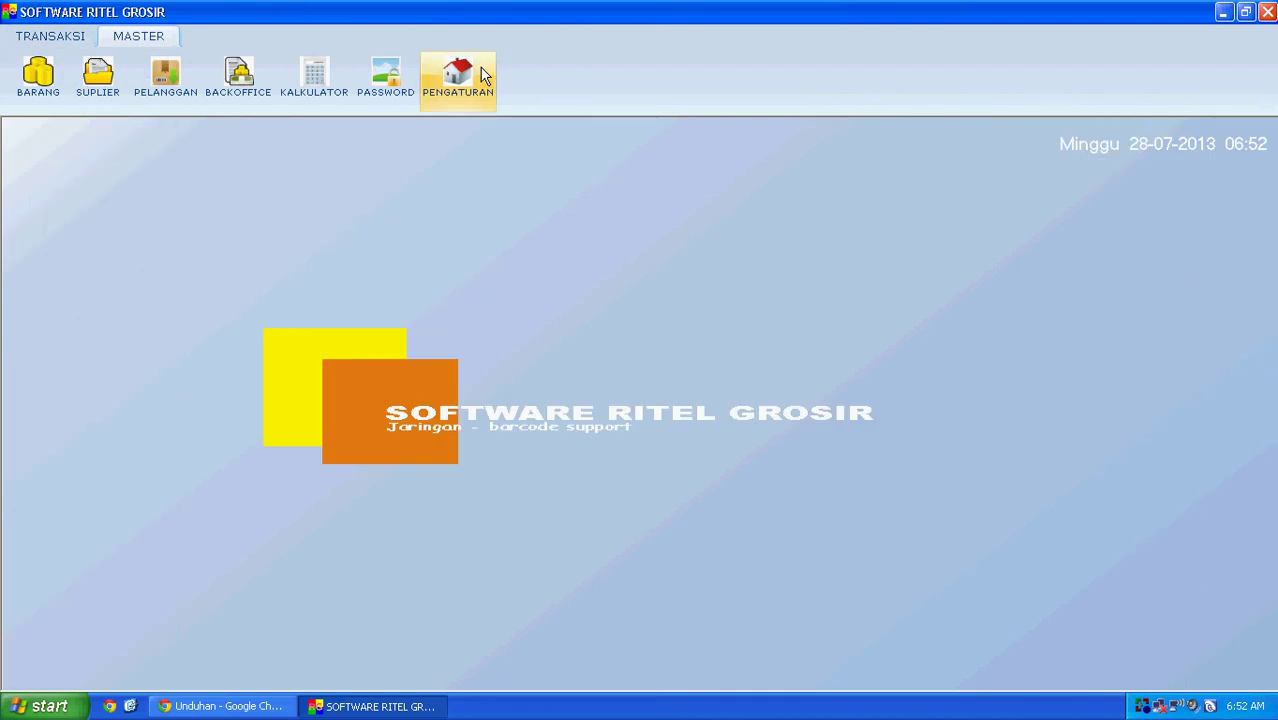
pyautogui.click(481, 76)
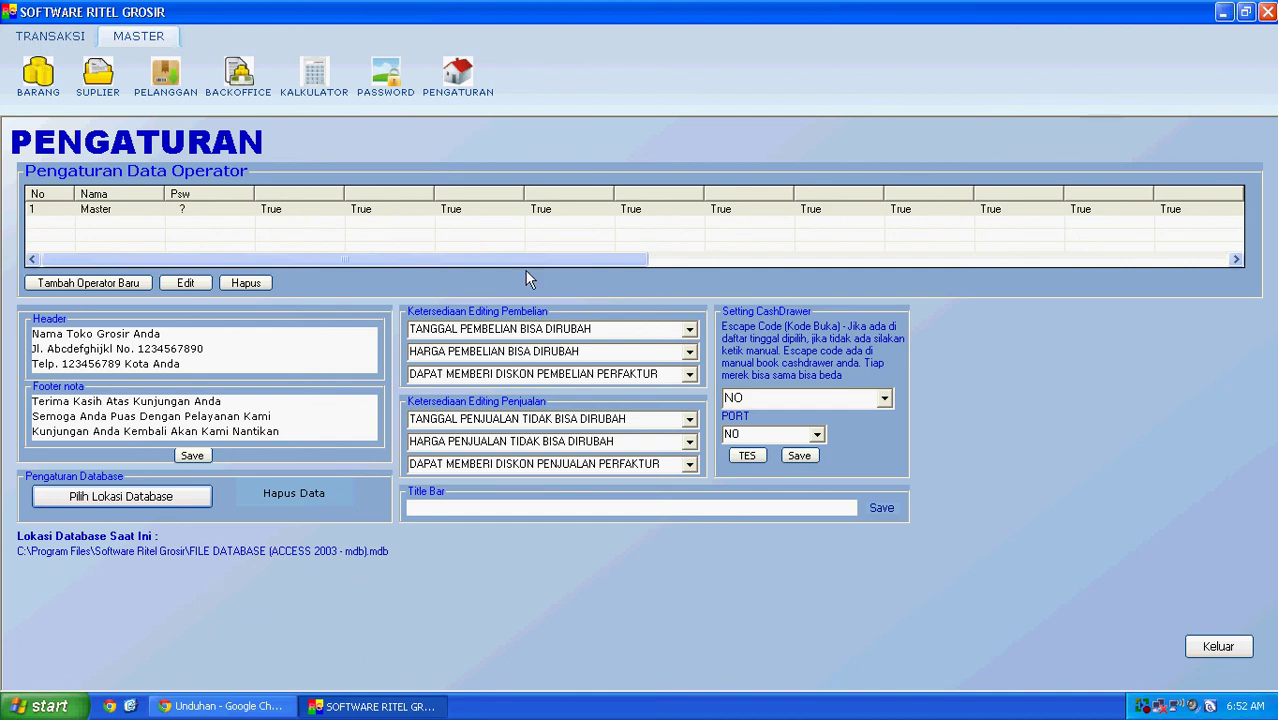
# Switch to Windows Explorer, open C:\Program Files\Software Ritel Grosir and select the database file FILE DATABASE (ACCESS 2003 - mdb).mdb.
pyautogui.click(131, 706)
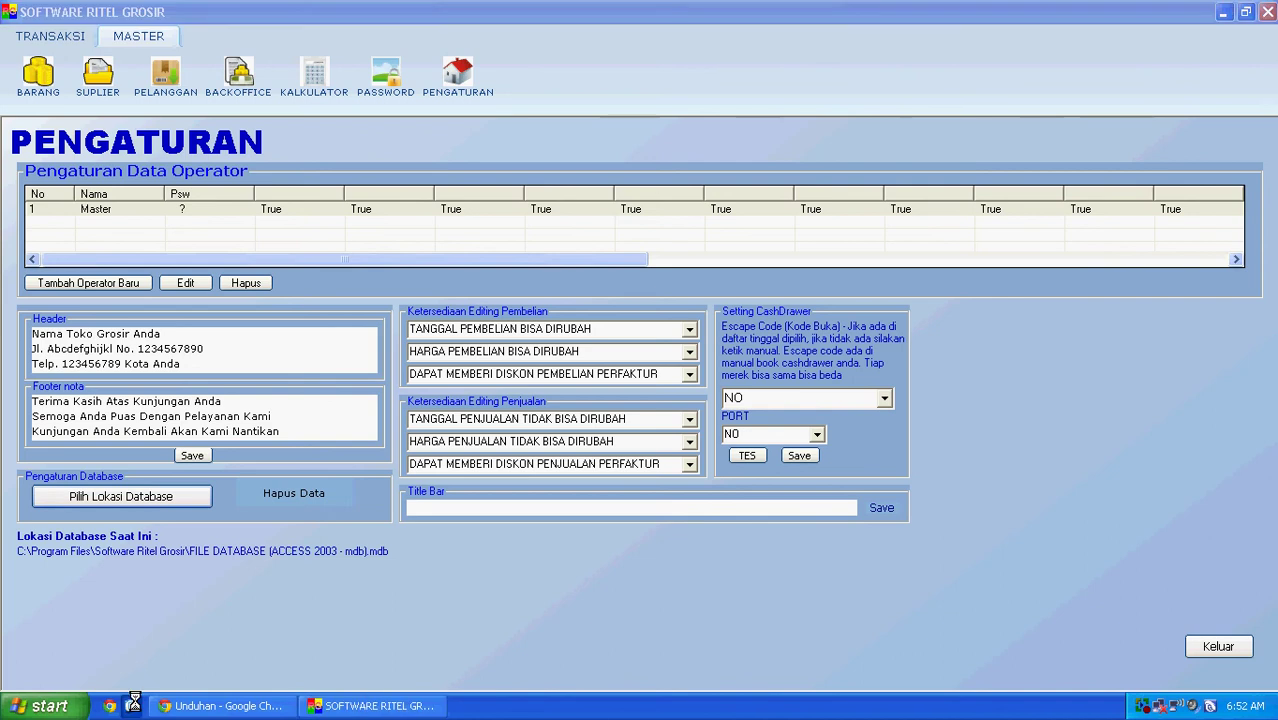
pyautogui.doubleClick(33, 22)
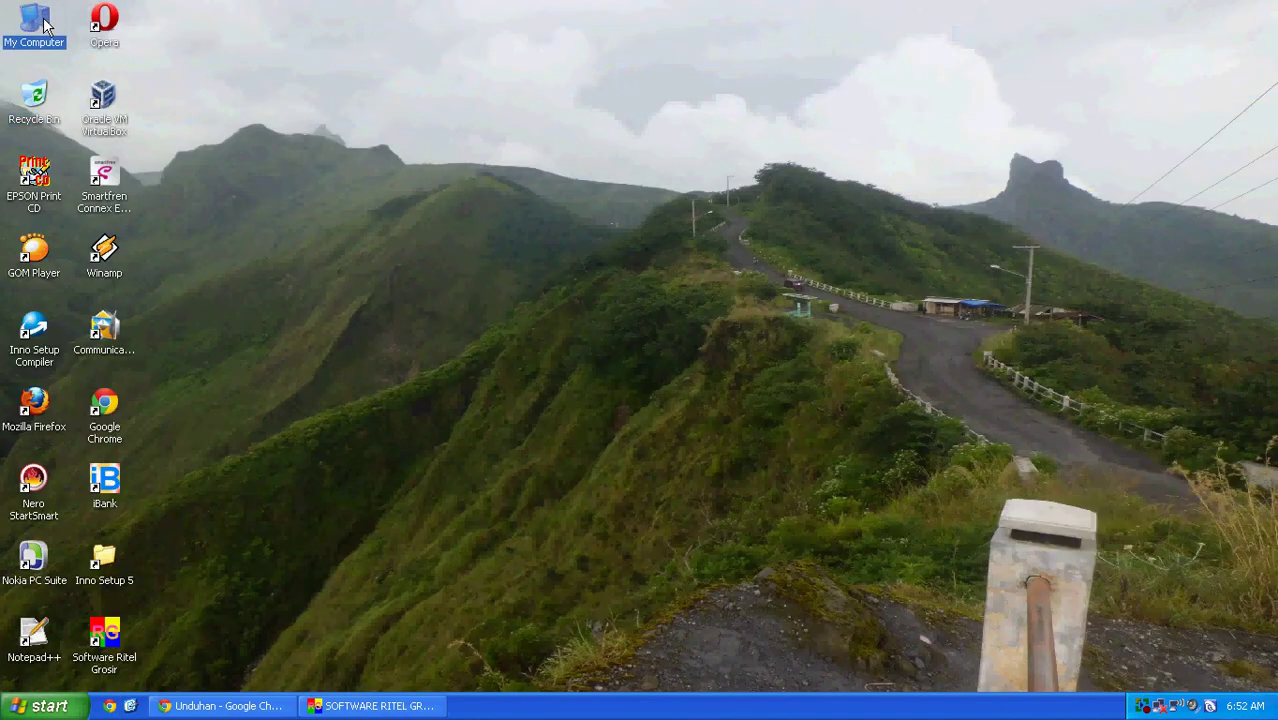
pyautogui.click(255, 262)
pyautogui.doubleClick(255, 262)
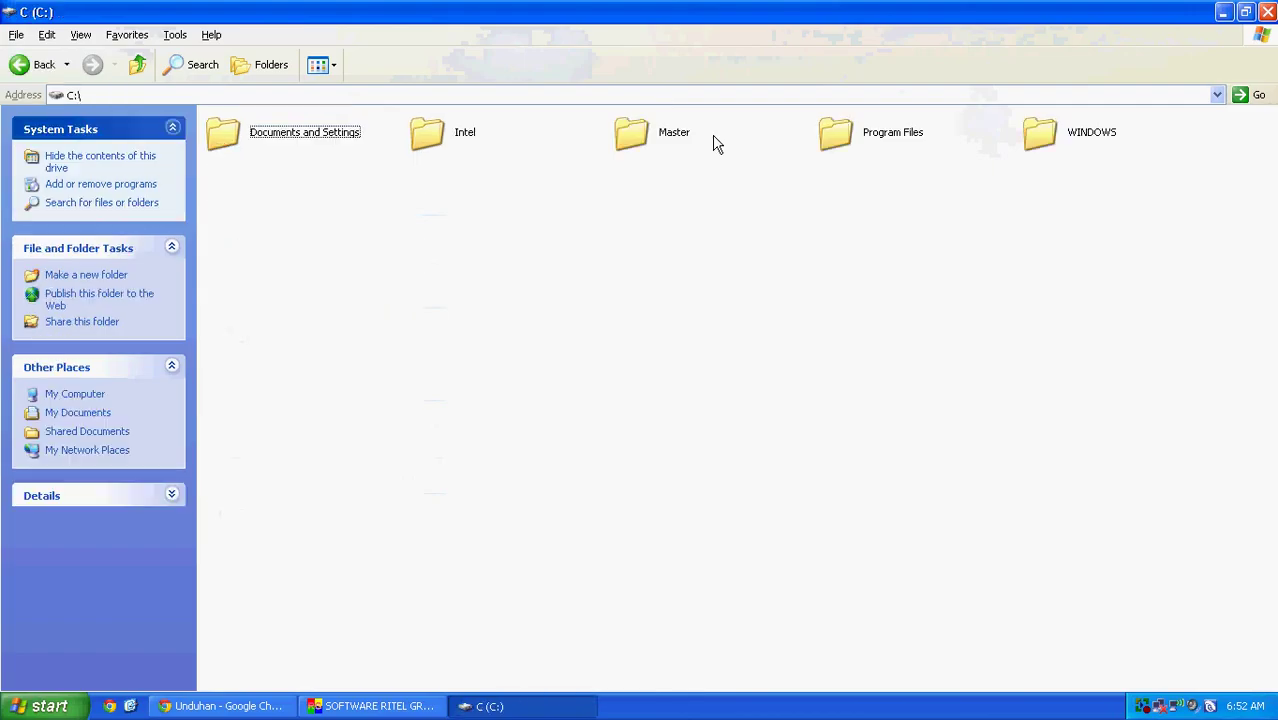
pyautogui.doubleClick(875, 133)
pyautogui.scroll(-2, 700, 244)
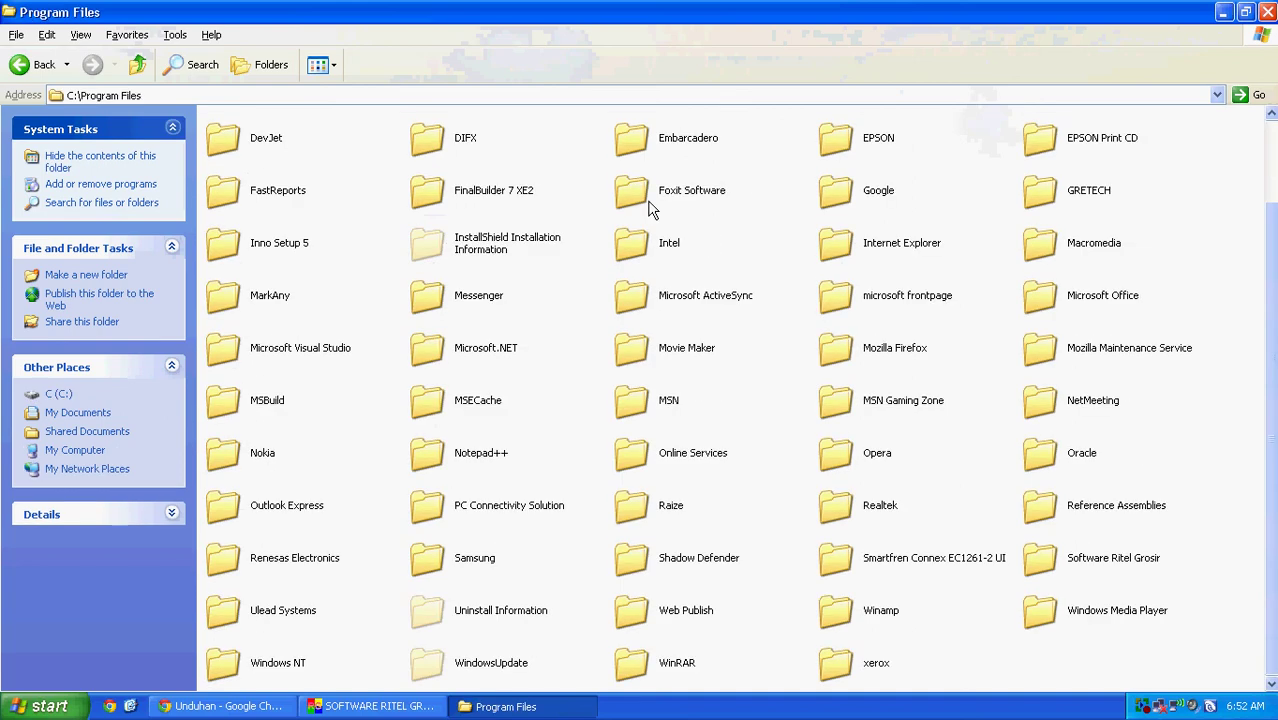
pyautogui.doubleClick(1088, 557)
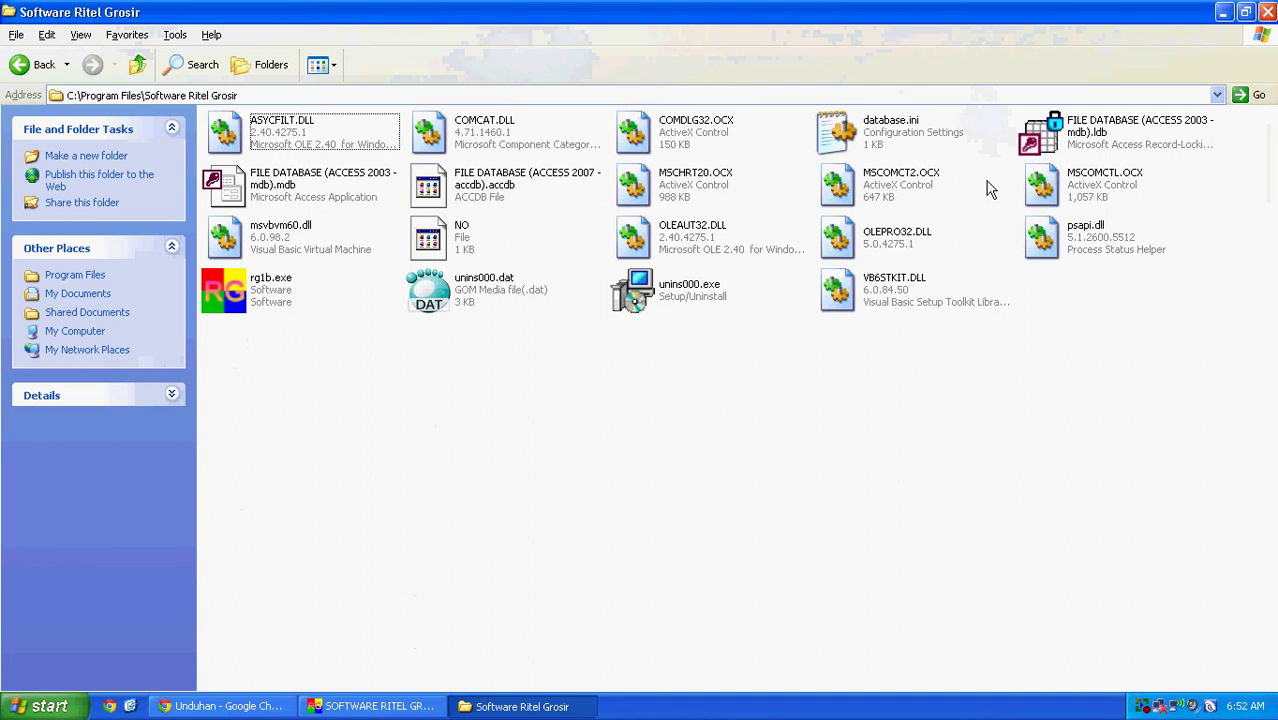
pyautogui.click(296, 196)
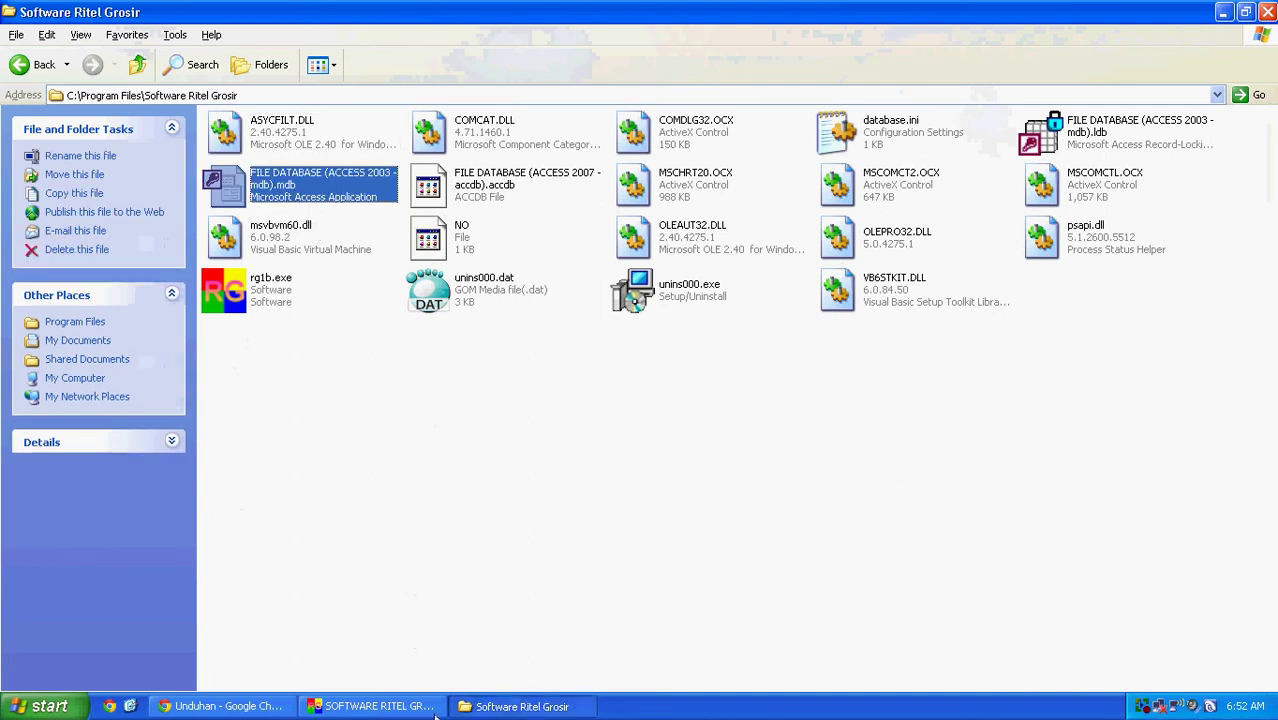
# Return to Software Ritel Grosir and exit the program.
pyautogui.click(380, 706)
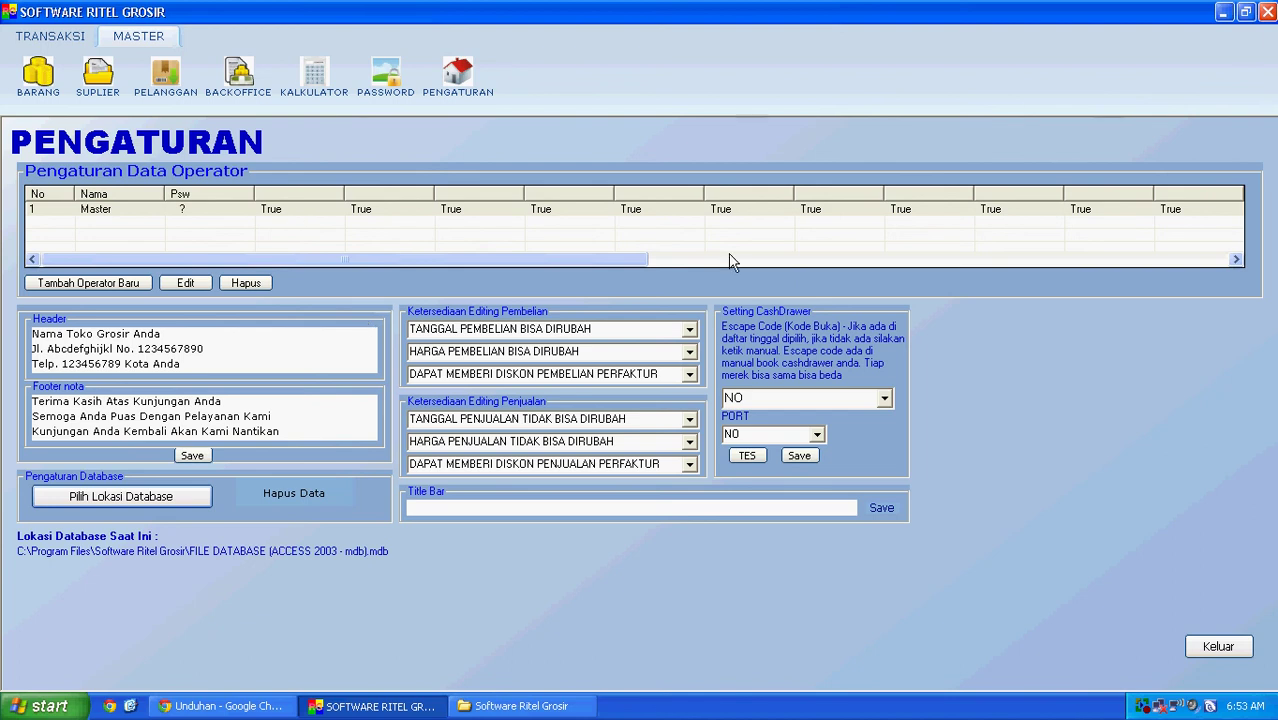
pyautogui.click(1267, 12)
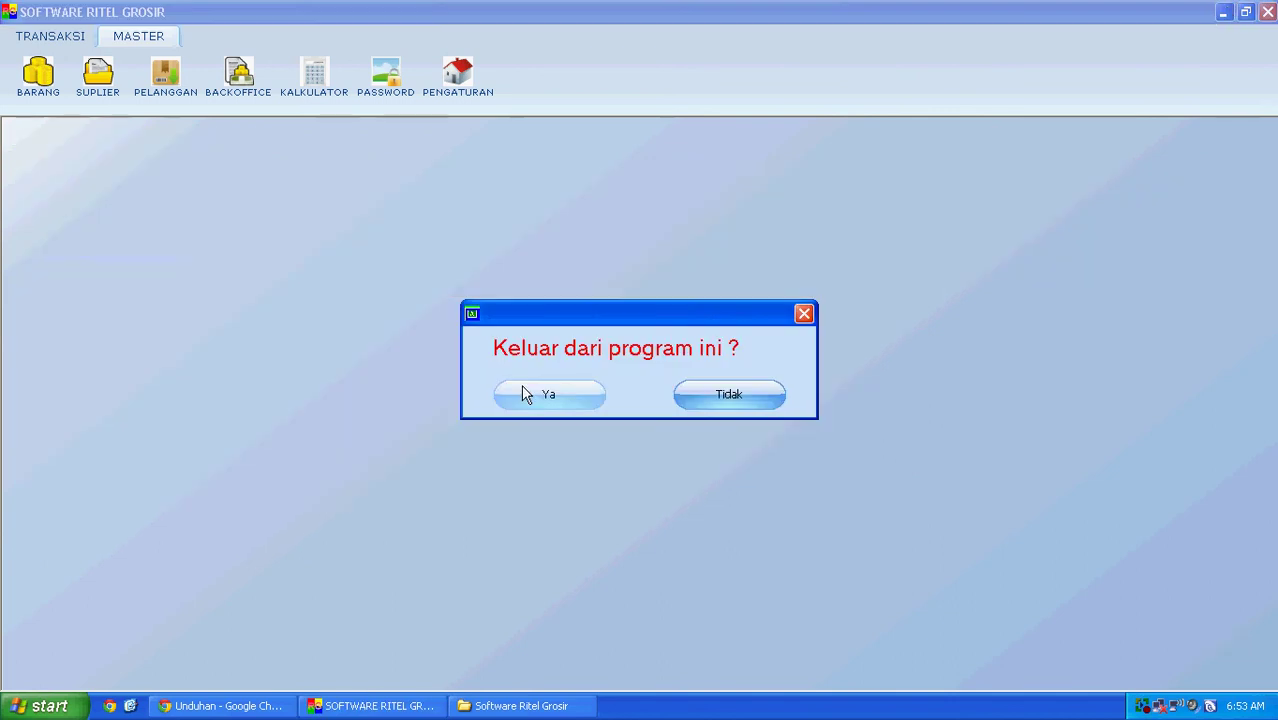
pyautogui.click(521, 394)
# Move FILE DATABASE (ACCESS 2003 - mdb).mdb from the program folder to drive CACHE (G:) and close the Explorer windows.
pyautogui.rightClick(322, 174)
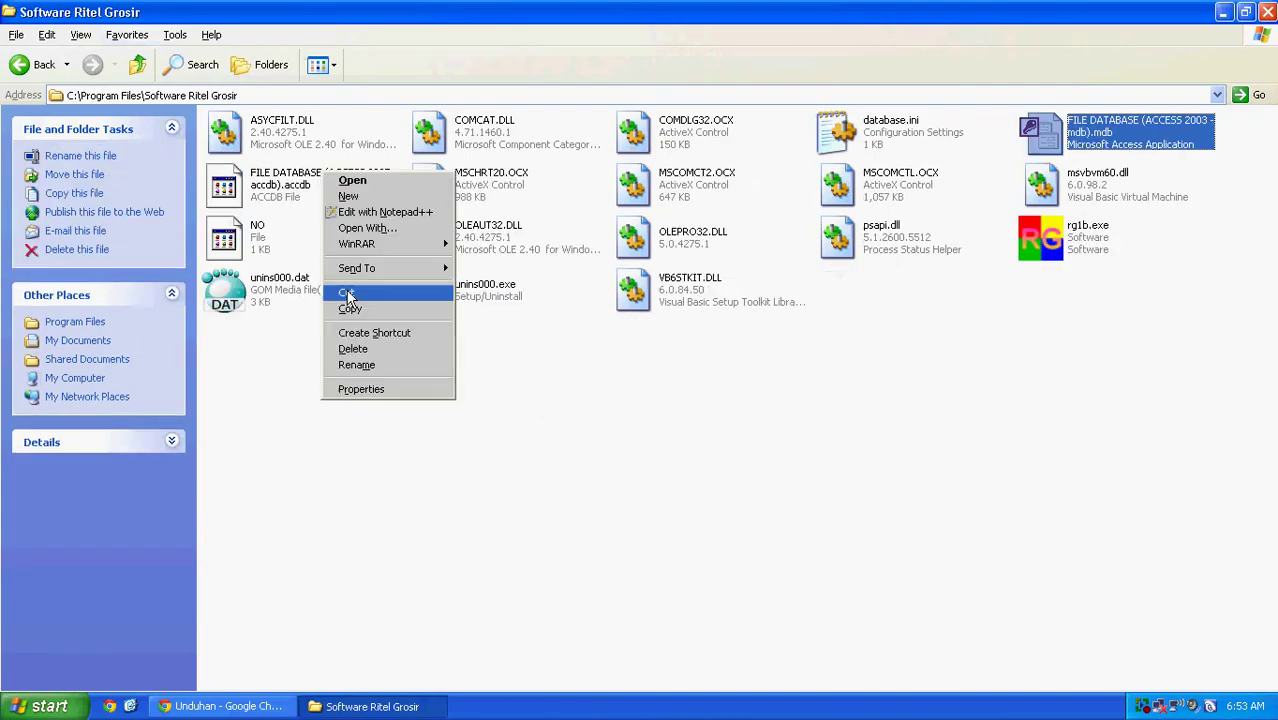
pyautogui.click(560, 400)
pyautogui.rightClick(1042, 132)
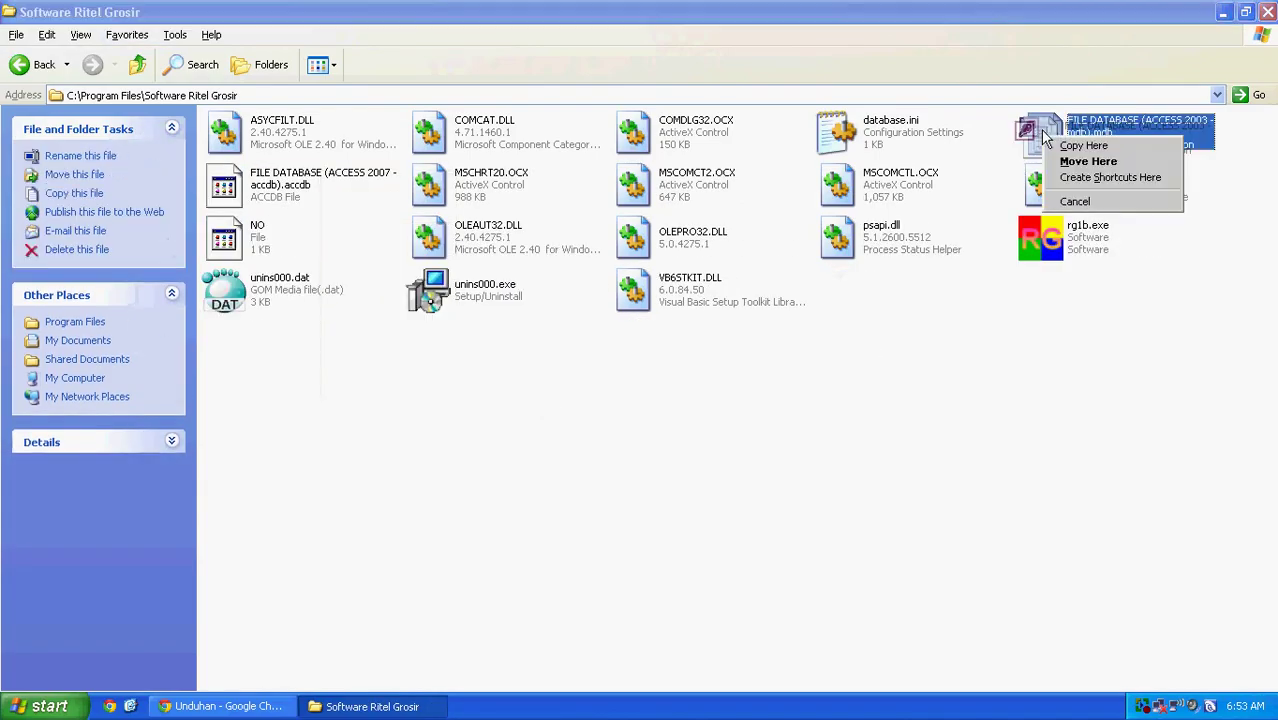
pyautogui.press('Escape')
pyautogui.rightClick(1048, 116)
pyautogui.click(1070, 323)
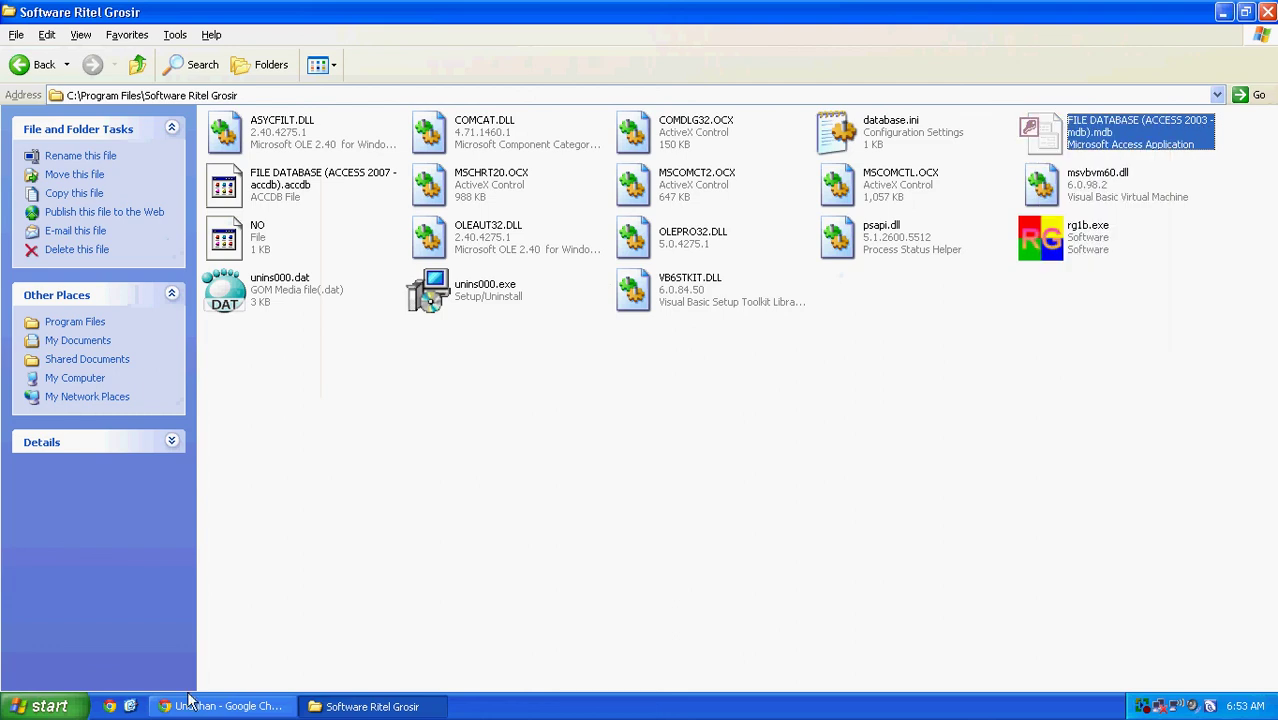
pyautogui.click(45, 706)
pyautogui.click(257, 248)
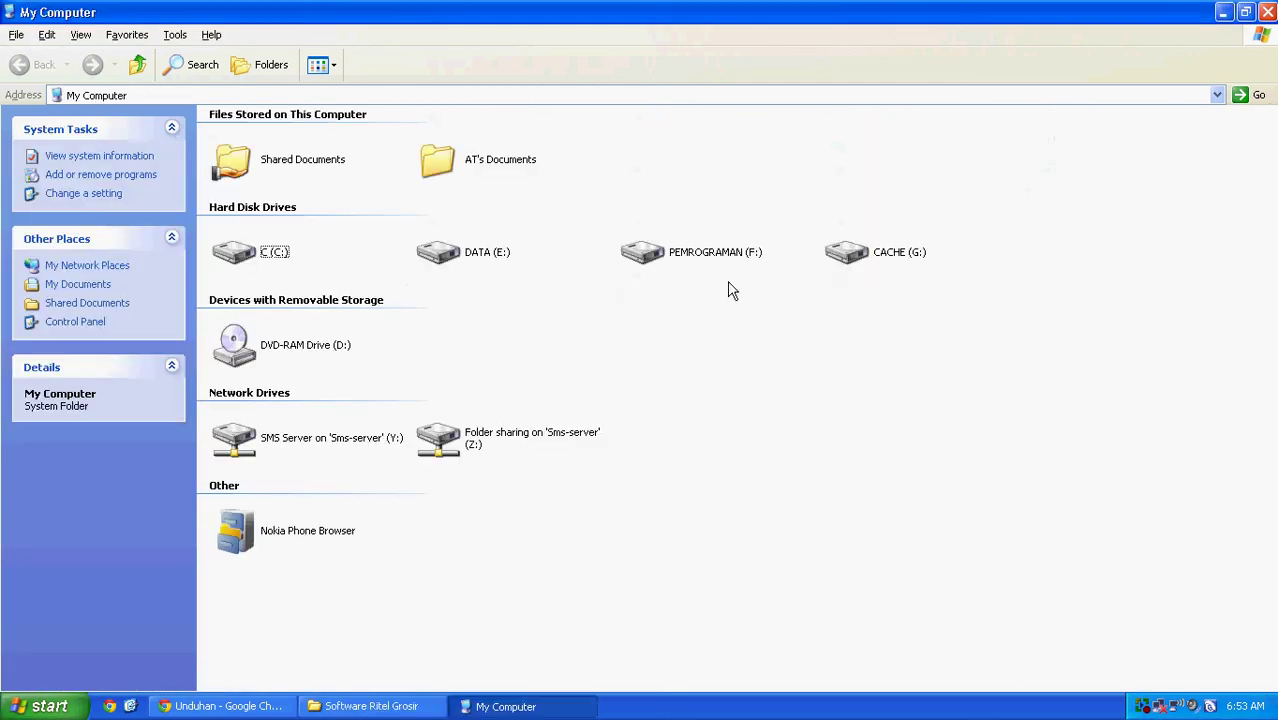
pyautogui.rightClick(870, 252)
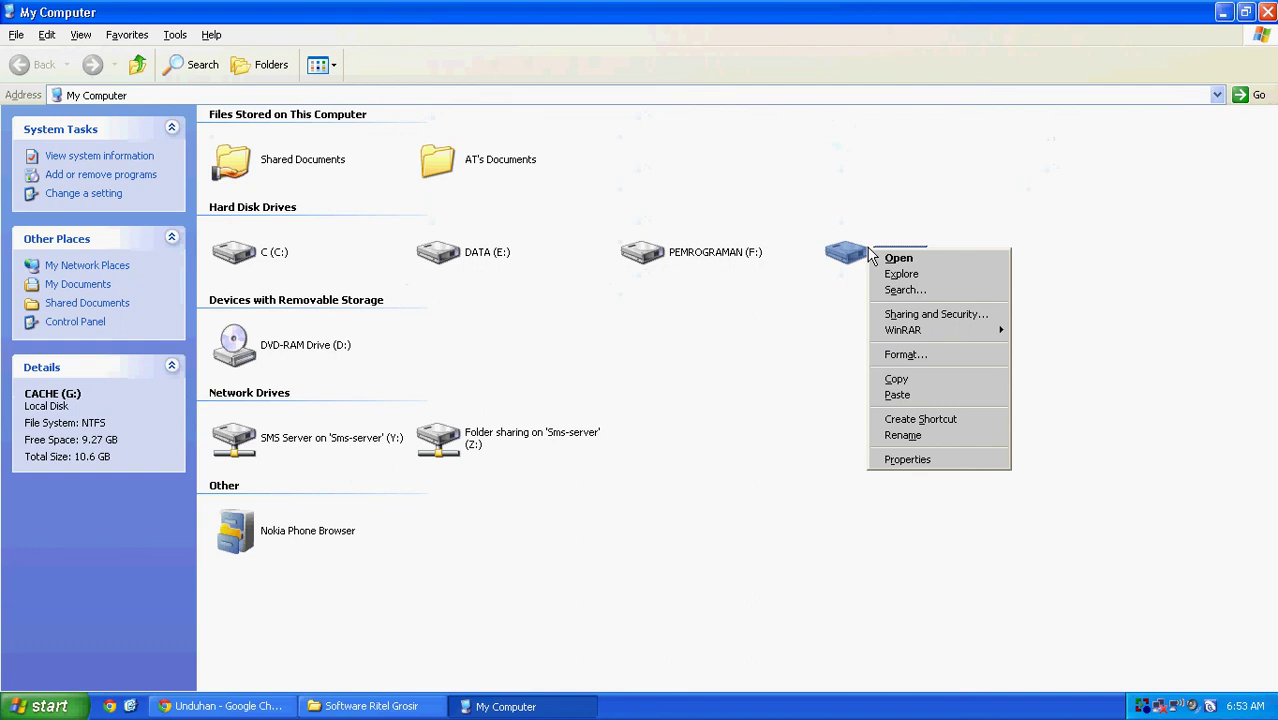
pyautogui.click(899, 396)
pyautogui.click(1267, 11)
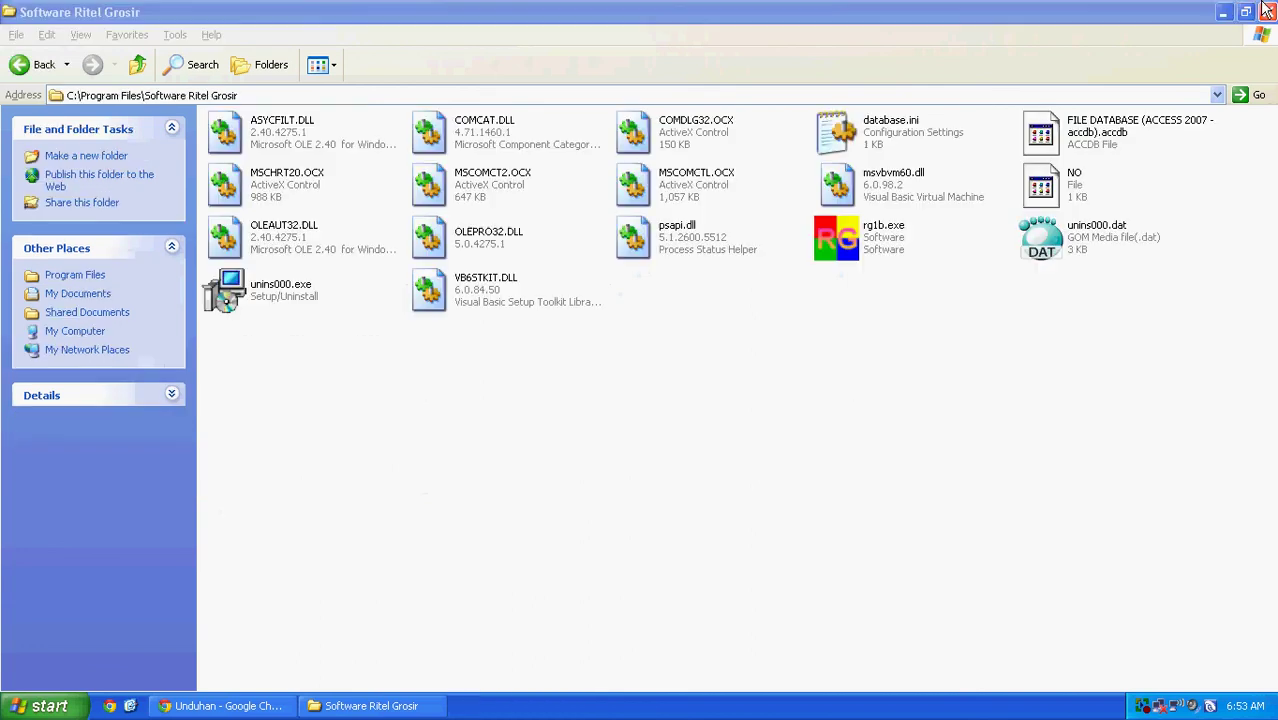
pyautogui.click(1267, 11)
# Relaunch Software Ritel Grosir and set its database location to G:\FILE DATABASE (ACCESS 2003 - mdb).mdb.
pyautogui.click(120, 645)
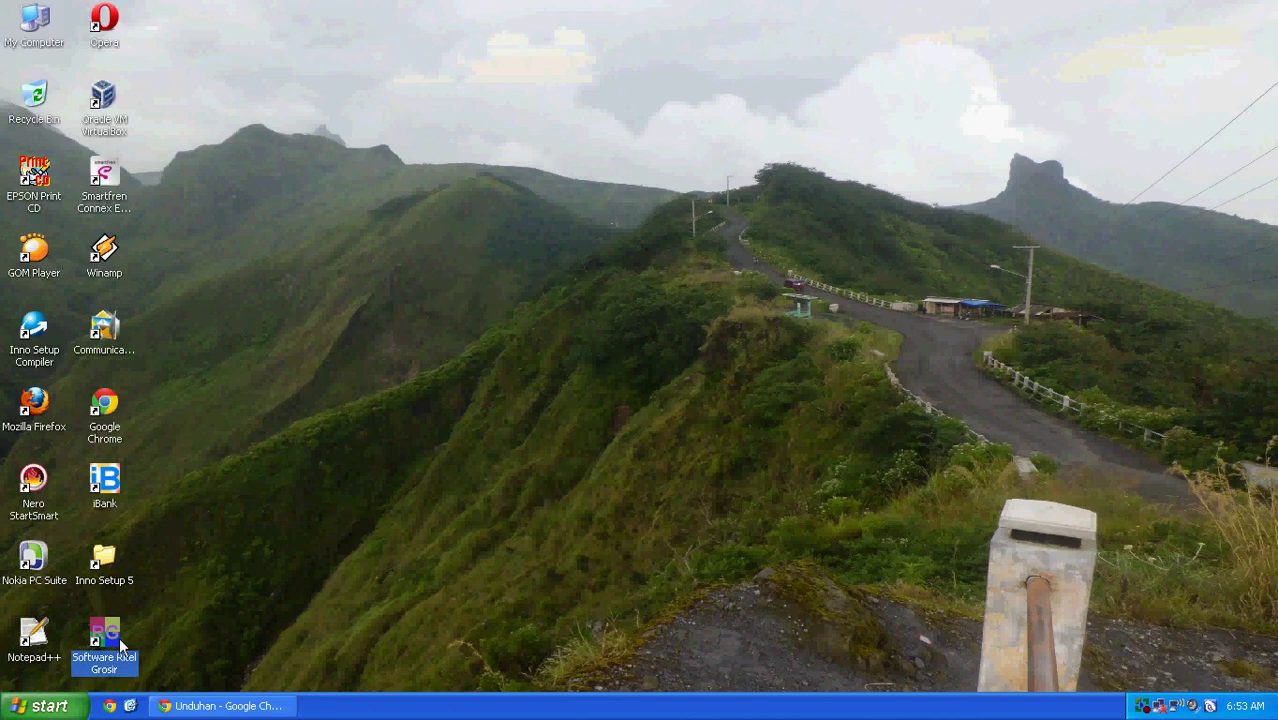
pyautogui.doubleClick(120, 645)
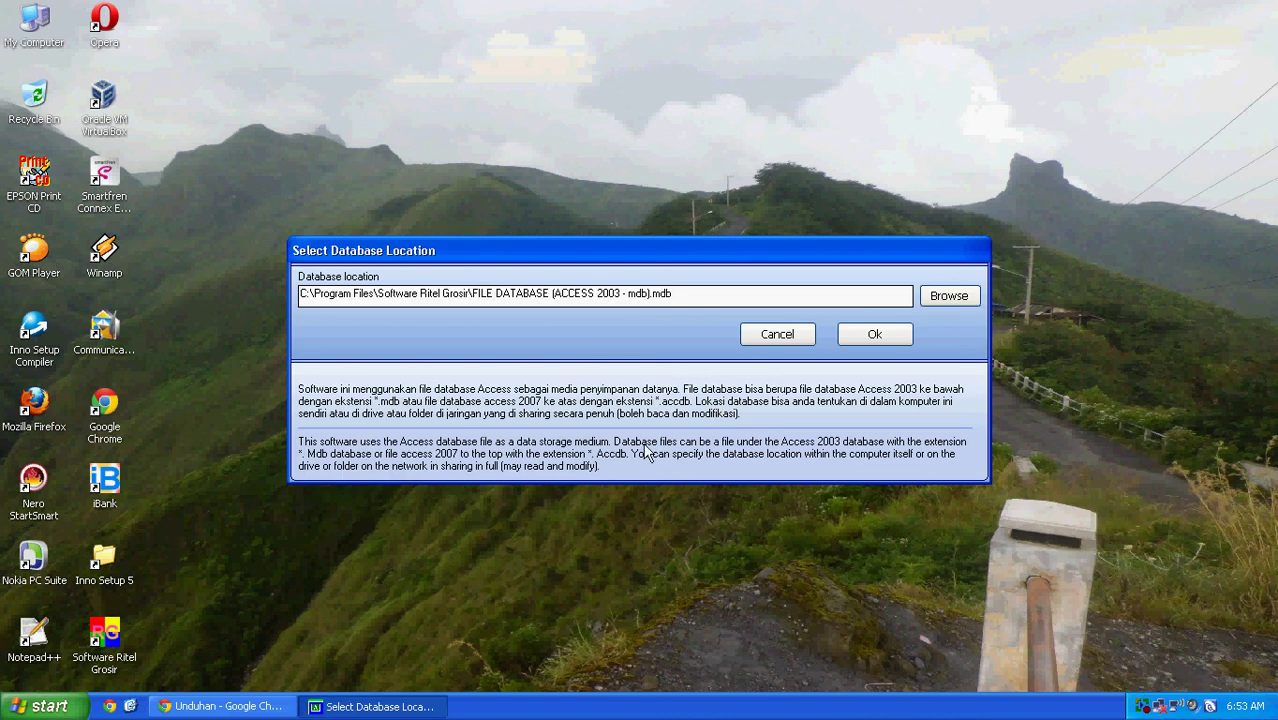
pyautogui.click(948, 296)
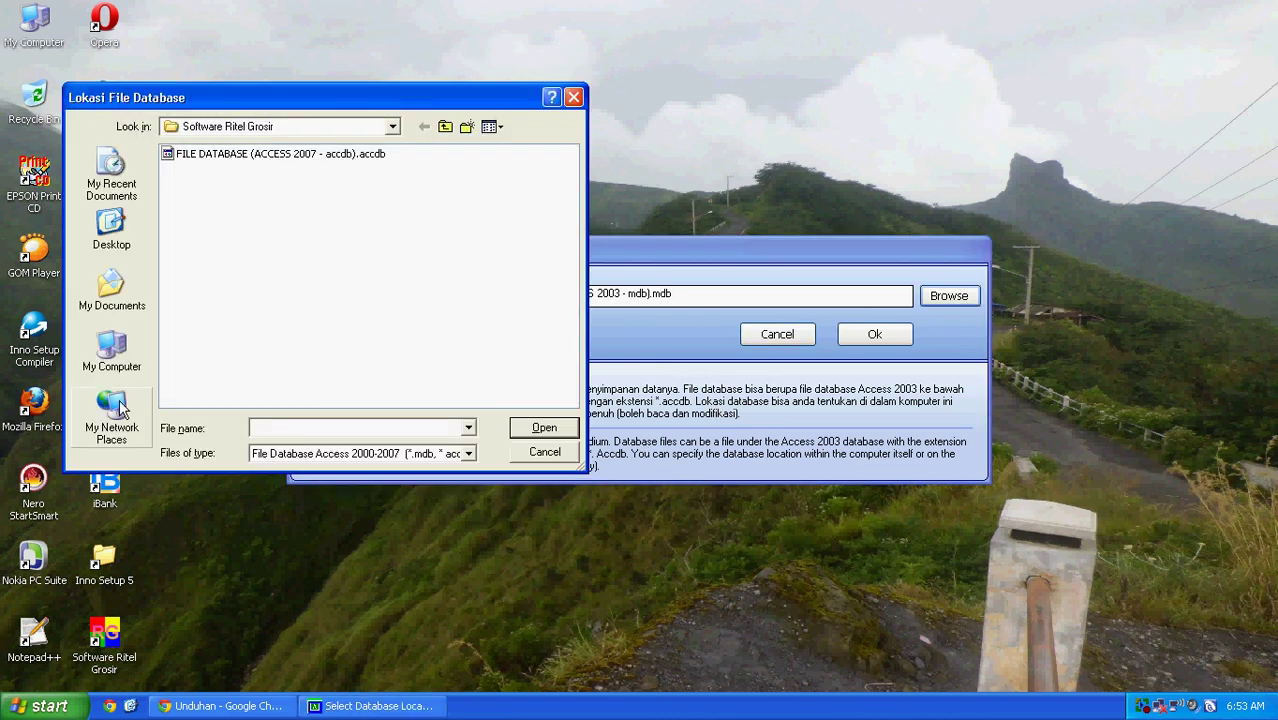
pyautogui.click(112, 350)
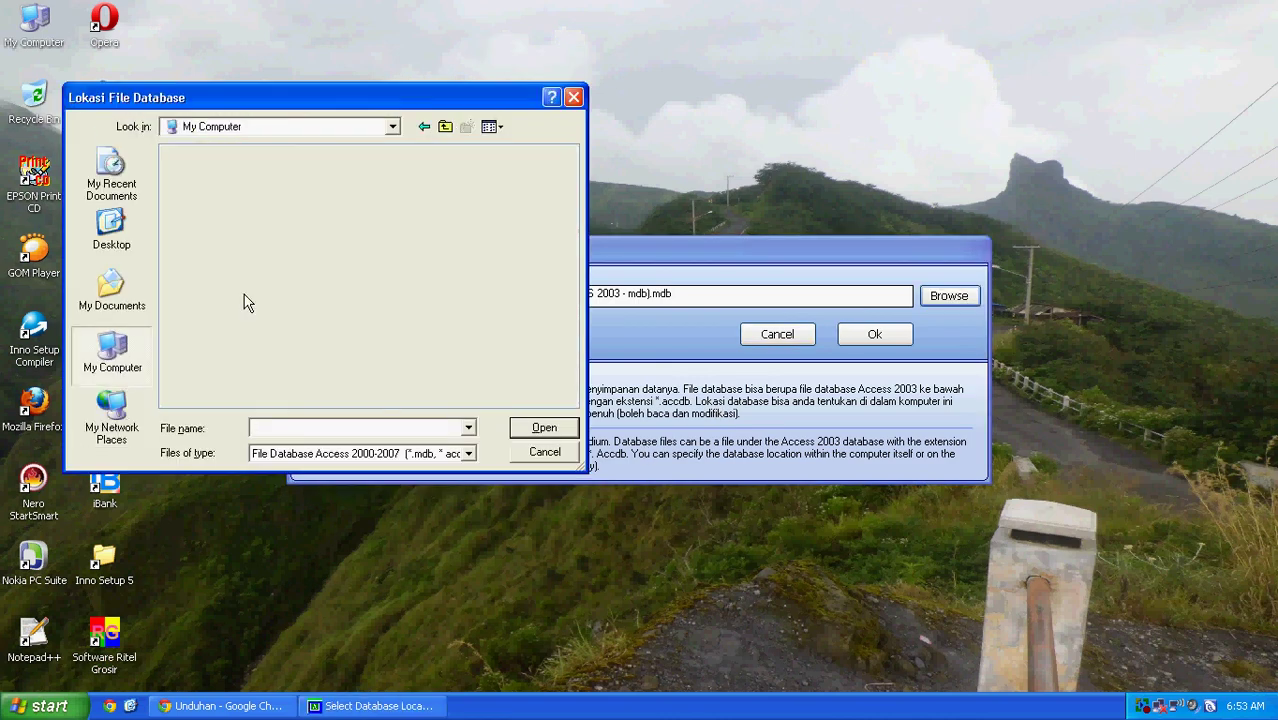
pyautogui.doubleClick(222, 222)
pyautogui.click(493, 204)
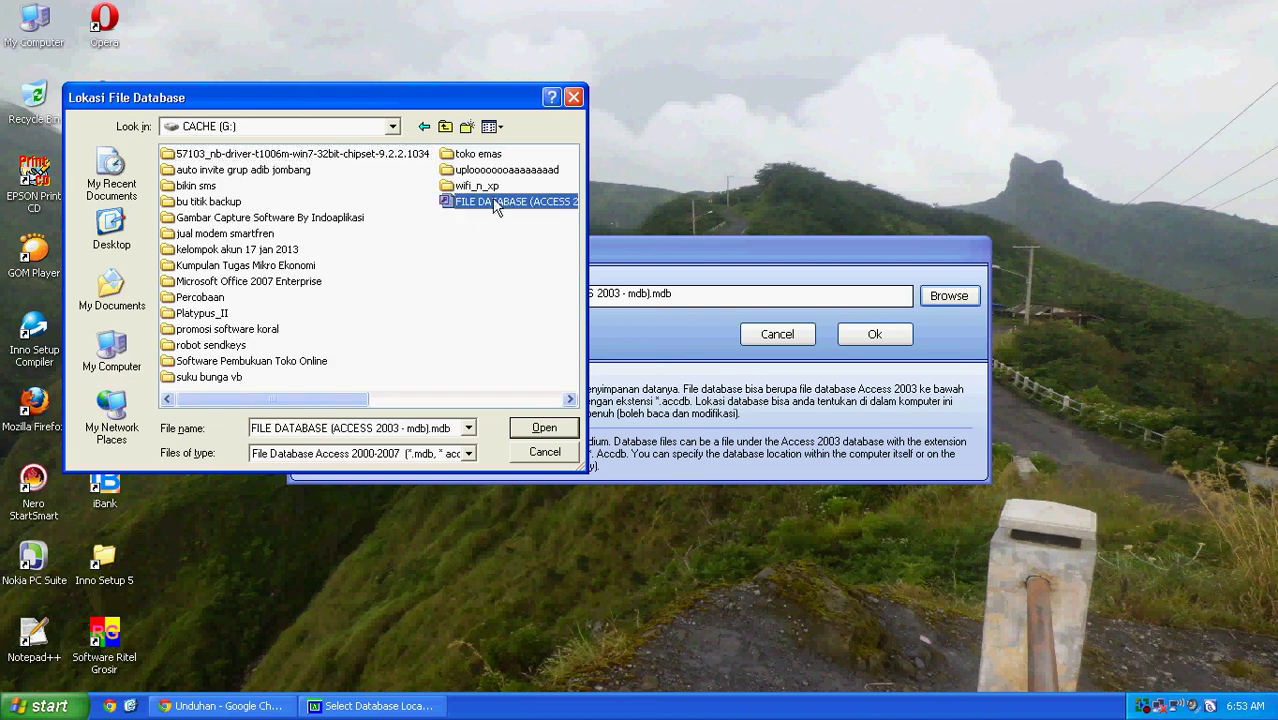
pyautogui.click(533, 452)
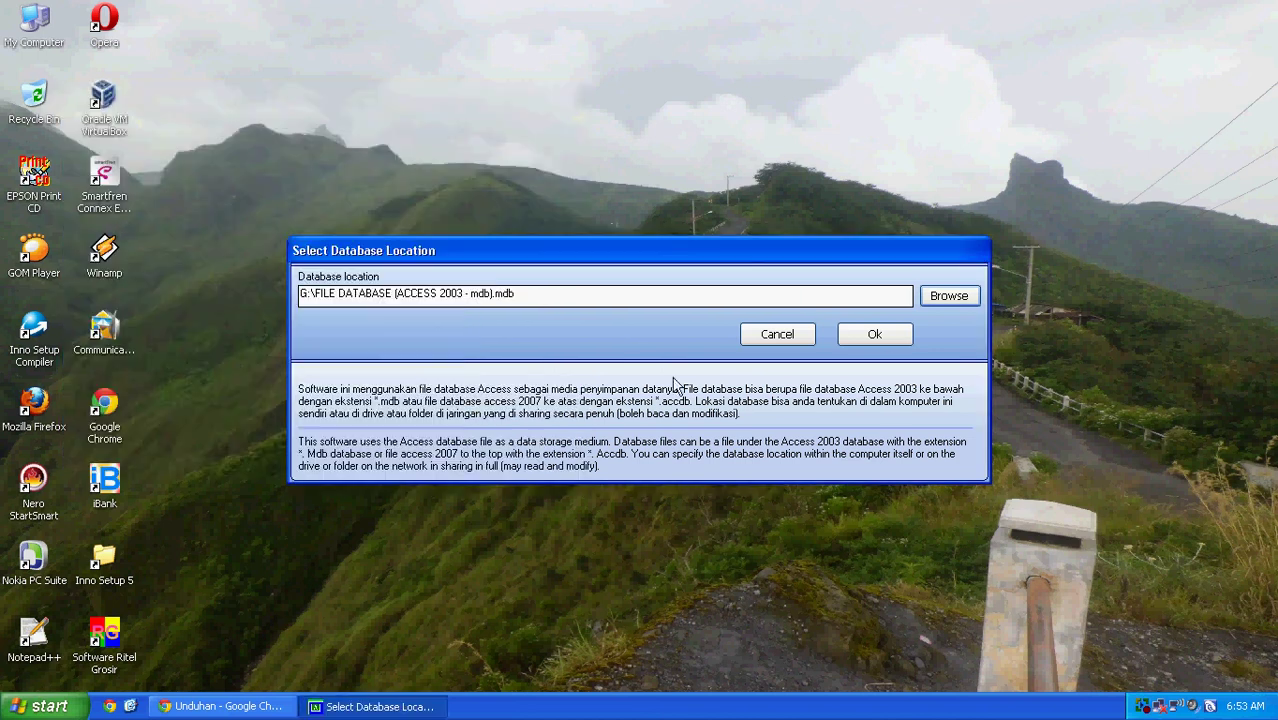
pyautogui.click(875, 336)
# Dismiss the registration window and open the PENGATURAN page to check the current database location and the Title Bar setting.
pyautogui.click(602, 406)
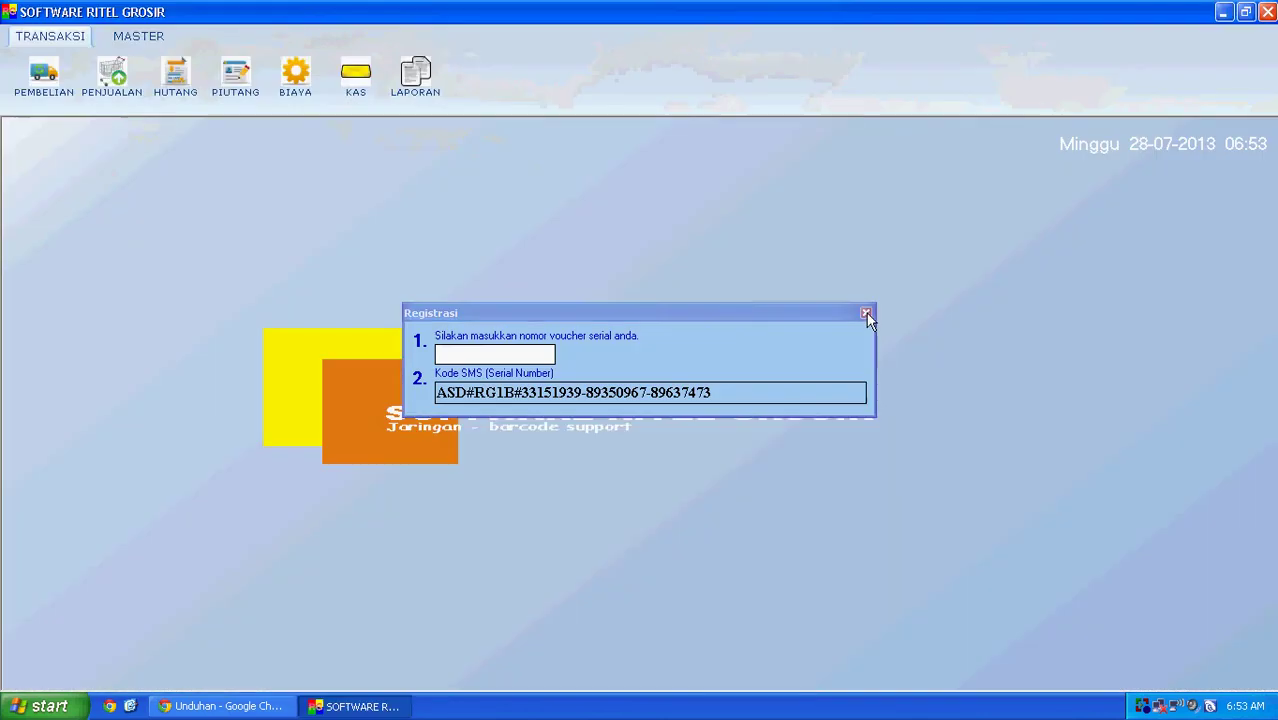
pyautogui.click(863, 307)
pyautogui.click(139, 40)
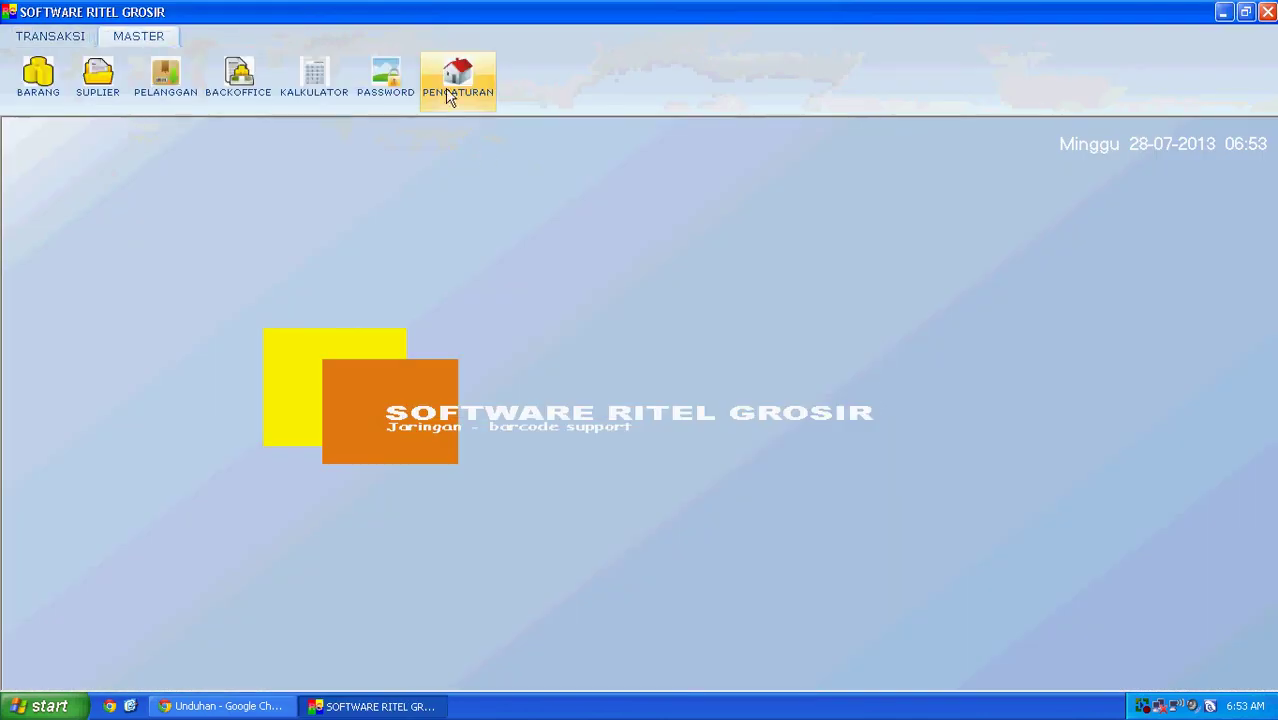
pyautogui.click(452, 88)
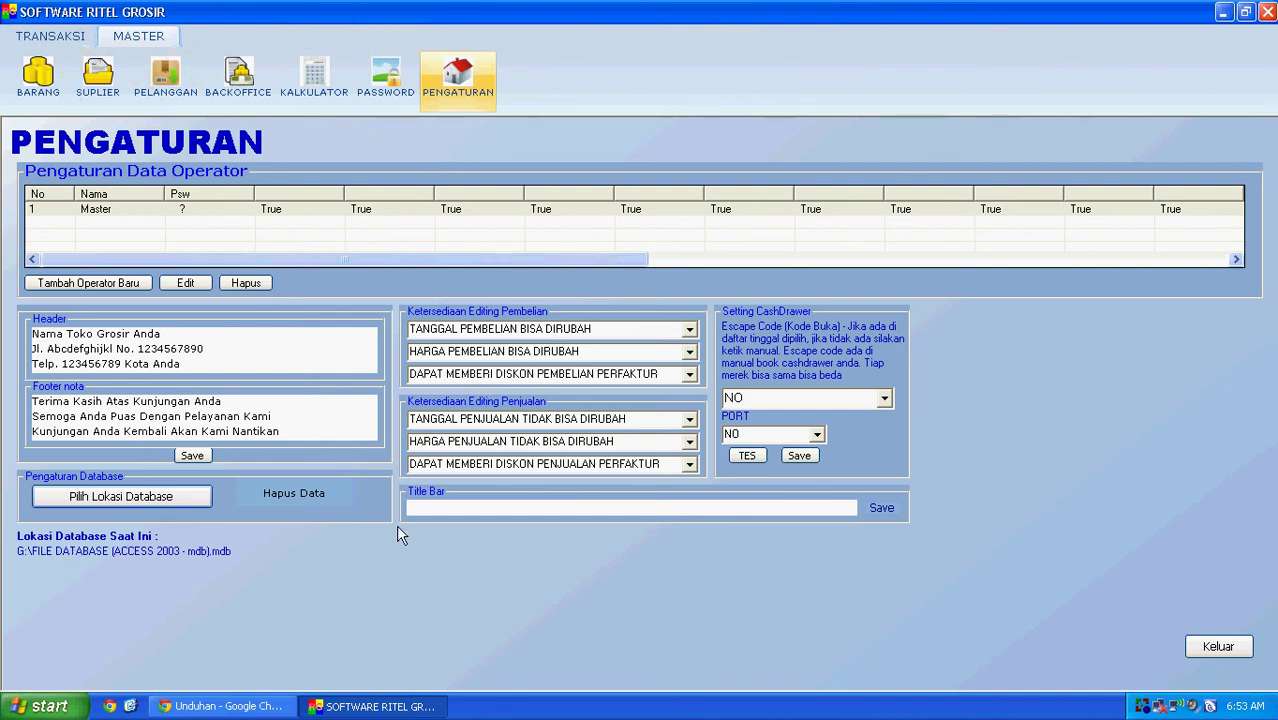
pyautogui.click(501, 508)
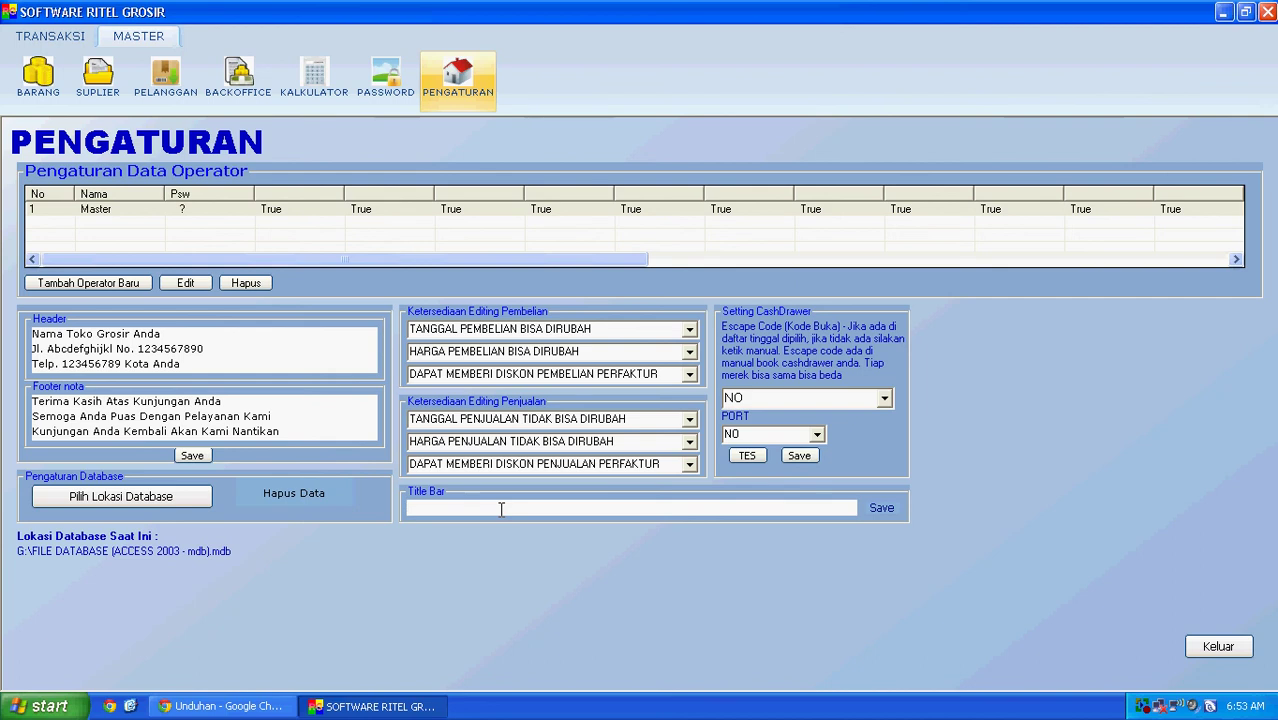
# Switch to Google Chrome and go to the beginning of the indoaplikasi.com home page.
pyautogui.click(220, 706)
pyautogui.click(150, 13)
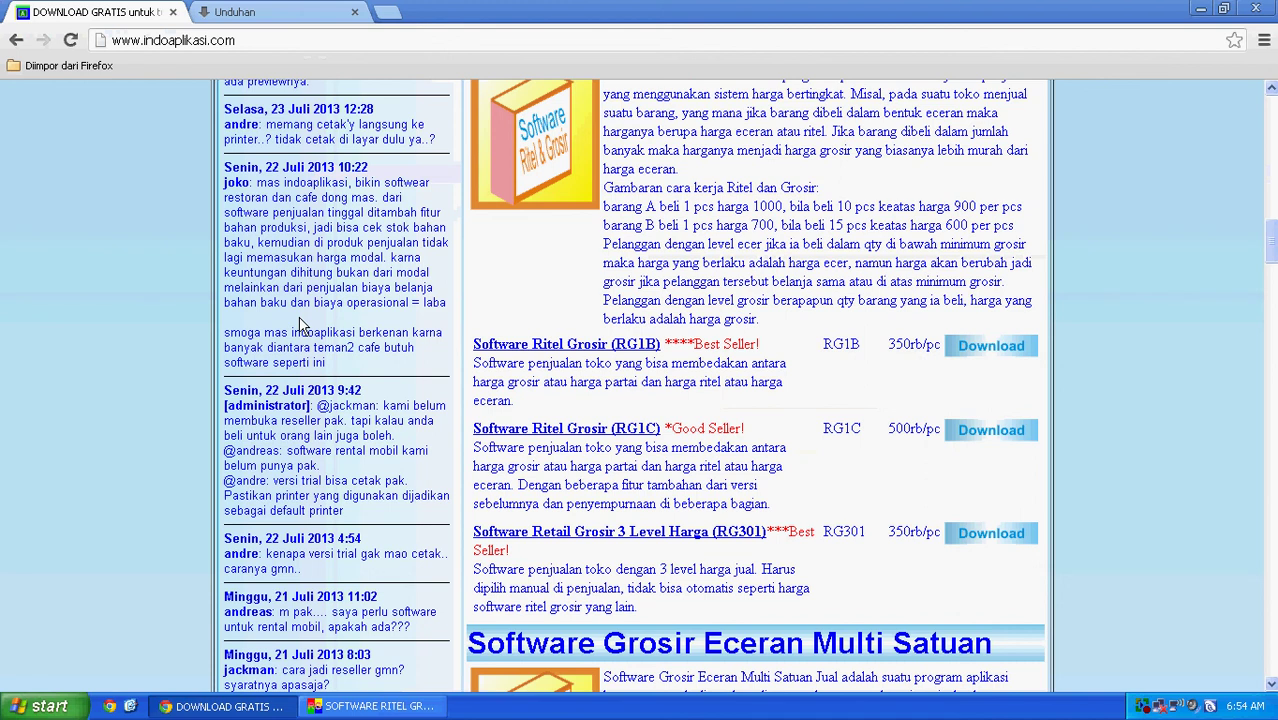
pyautogui.scroll(15, 300, 325)
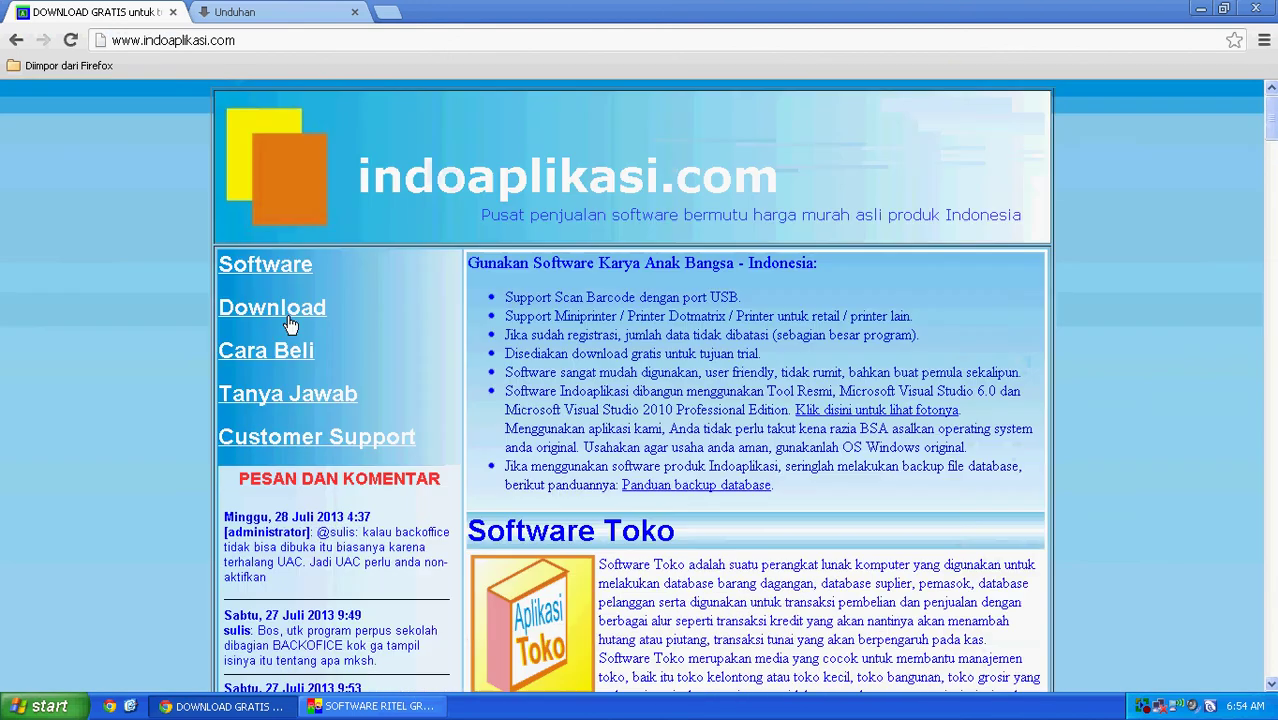